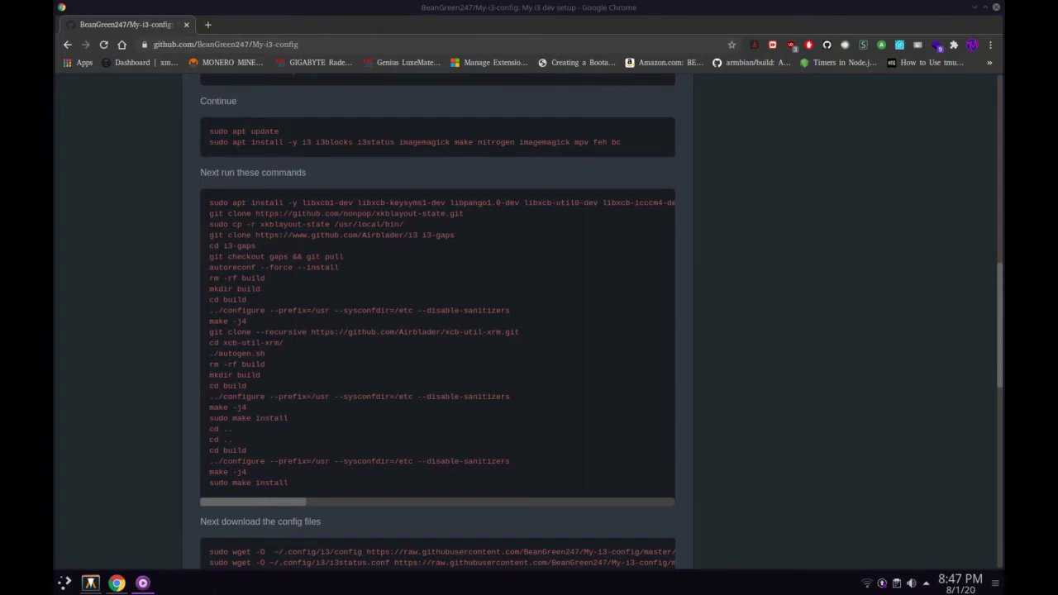
Examine the My-i3-config repository's file list and its README through to the closing keyboard layout and wallpaper notes.
drag(124, 401, 876, 400)
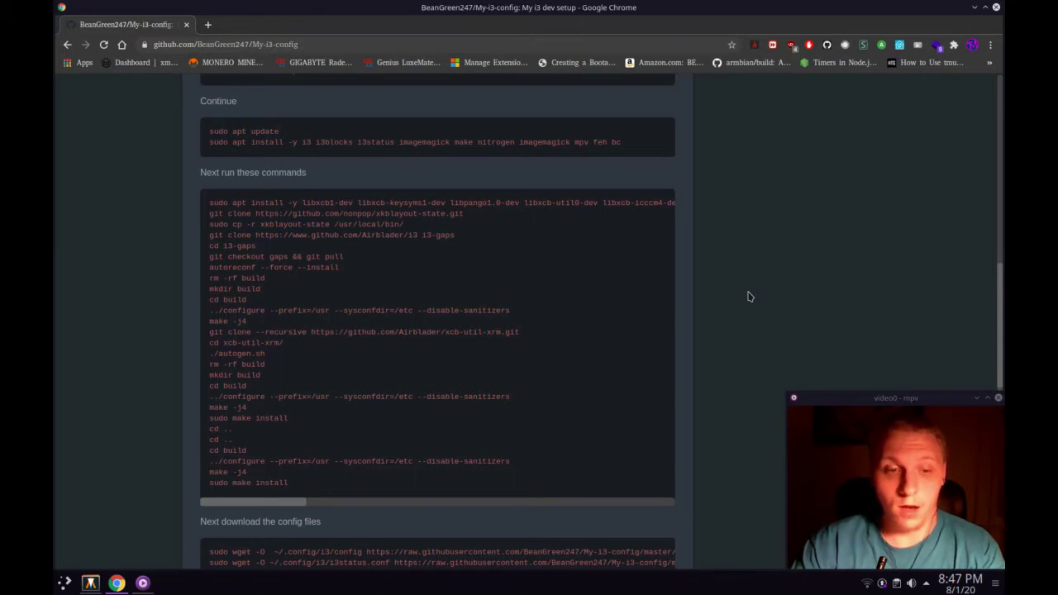
scroll(662, 322, up, 10)
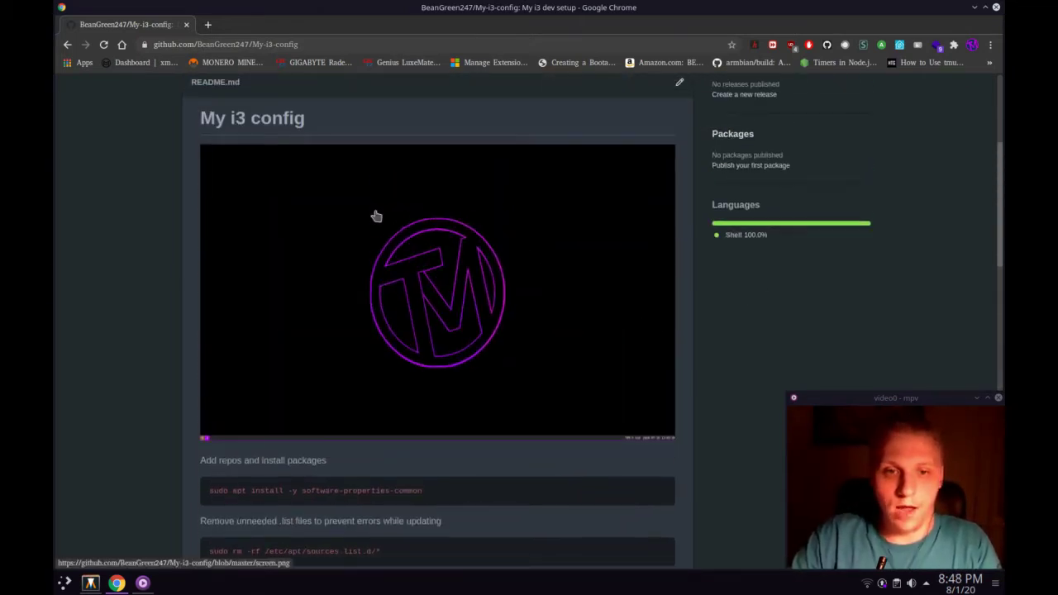
scroll(146, 303, up, 2)
scroll(145, 303, up, 3)
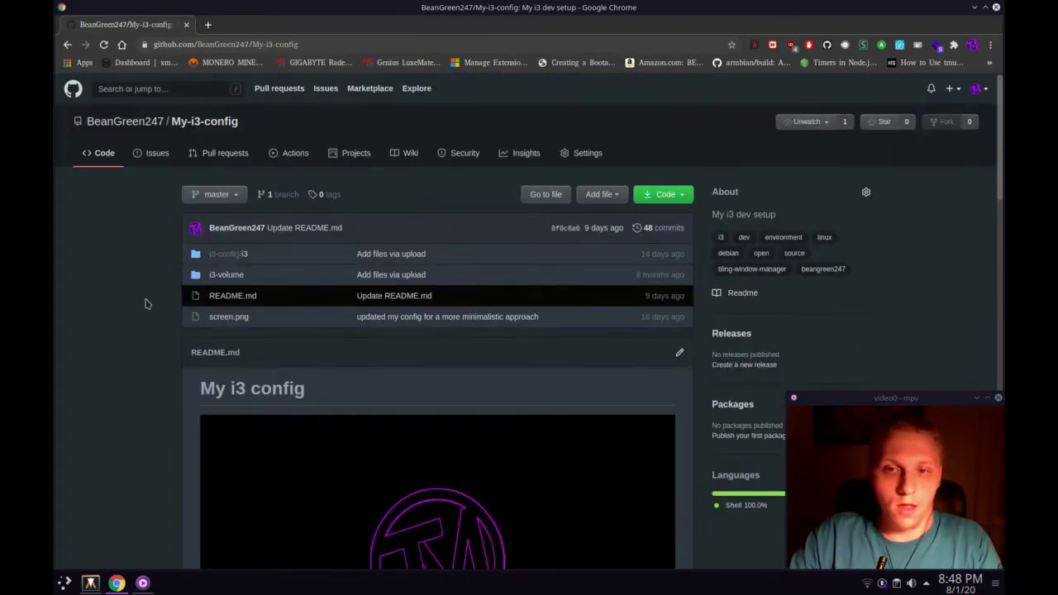
scroll(146, 302, down, 5)
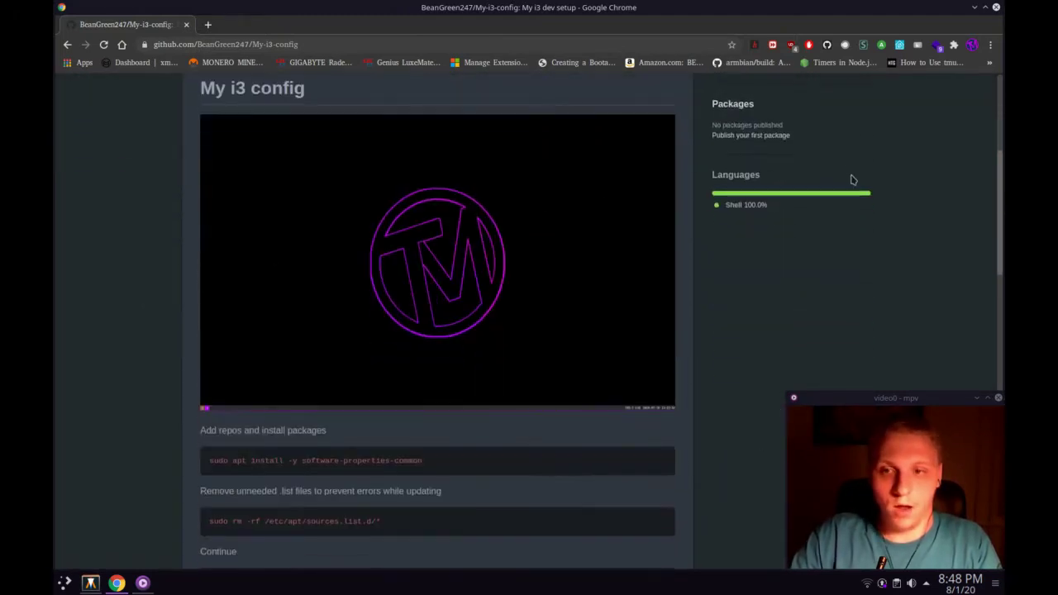
drag(998, 213, 996, 541)
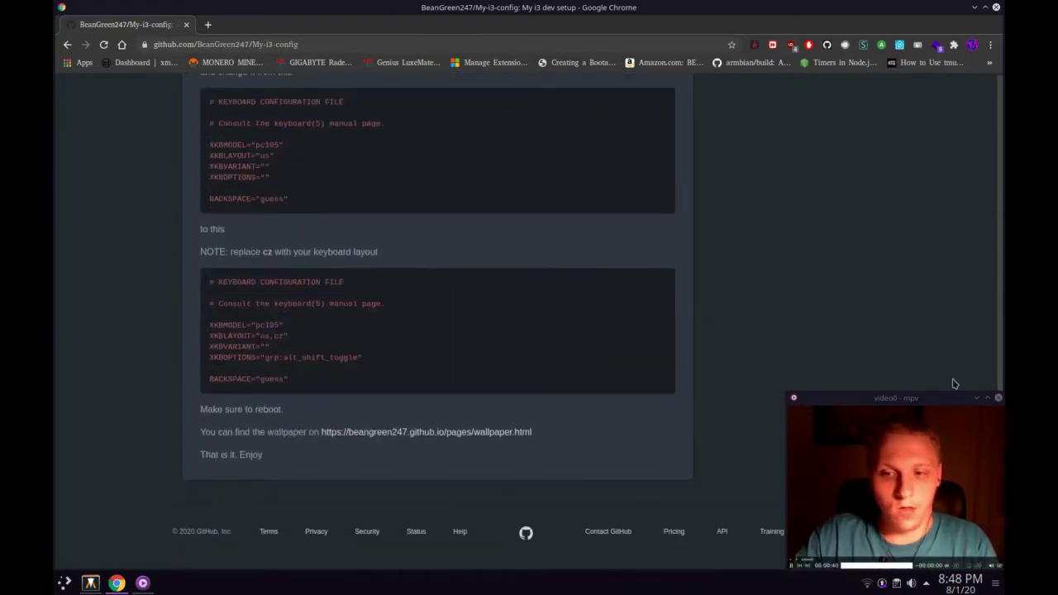
Move the video0 mpv window clear of the page's scrollbar and return to the start of the repository page.
click(931, 398)
drag(931, 398, 921, 397)
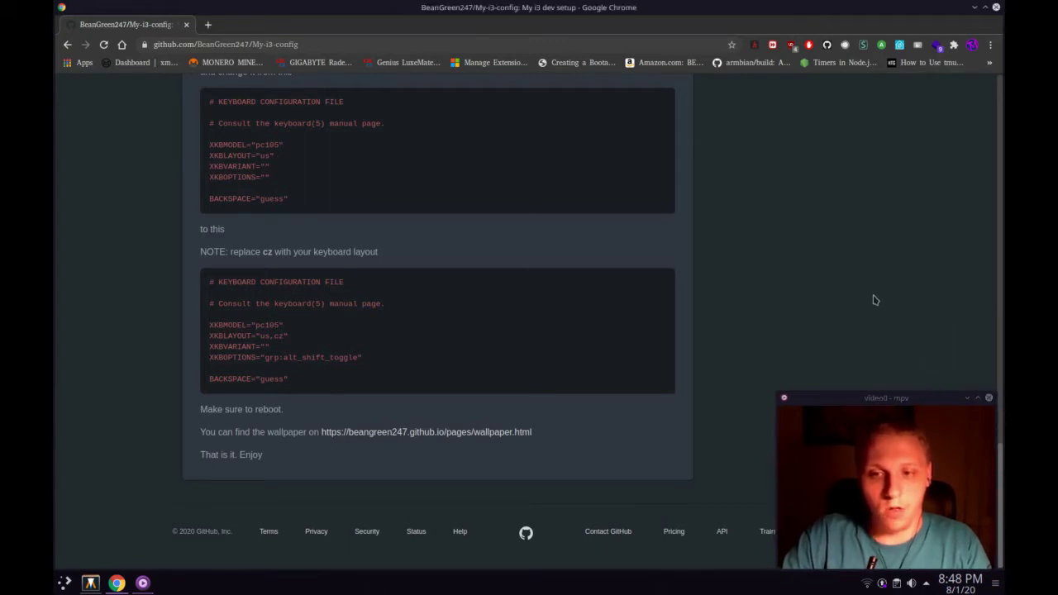
scroll(872, 299, up, 3)
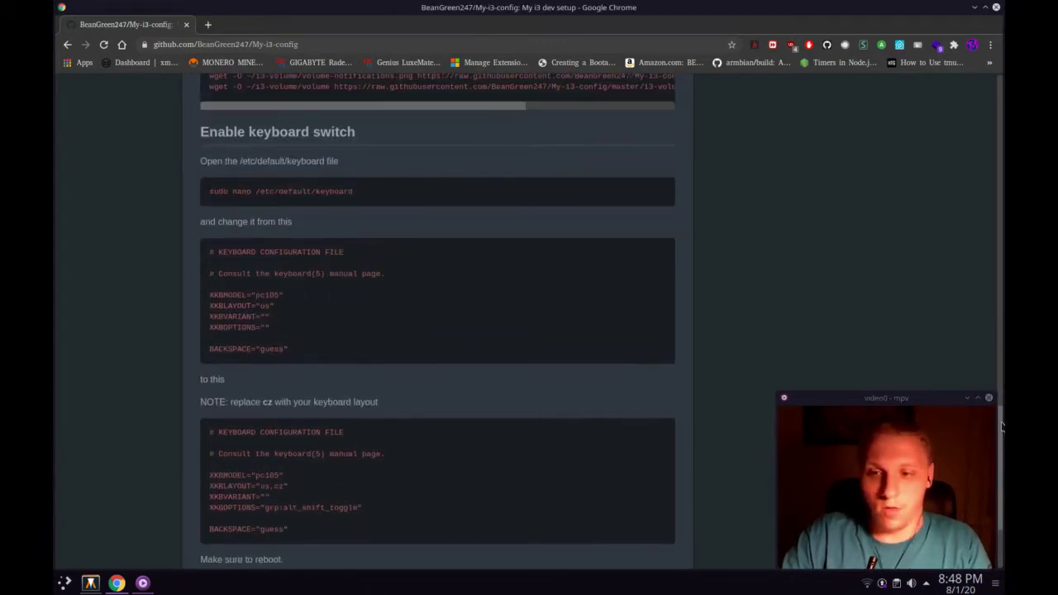
drag(1000, 426, 1000, 130)
scroll(999, 130, up, 3)
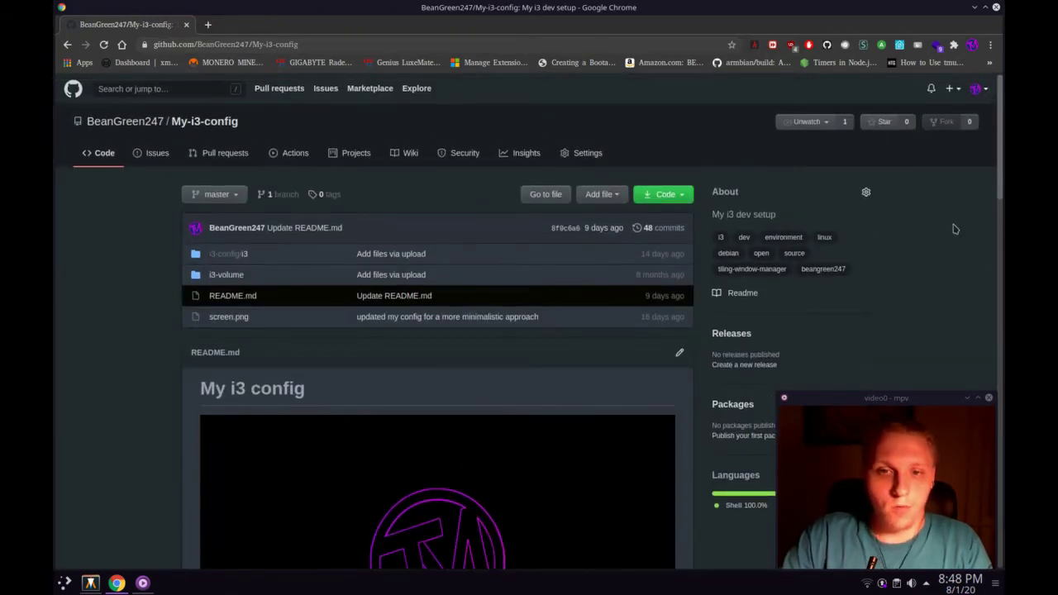
Read the README's desktop screenshot, package installation and i3-gaps build command sections.
scroll(953, 226, down, 1)
scroll(948, 231, down, 5)
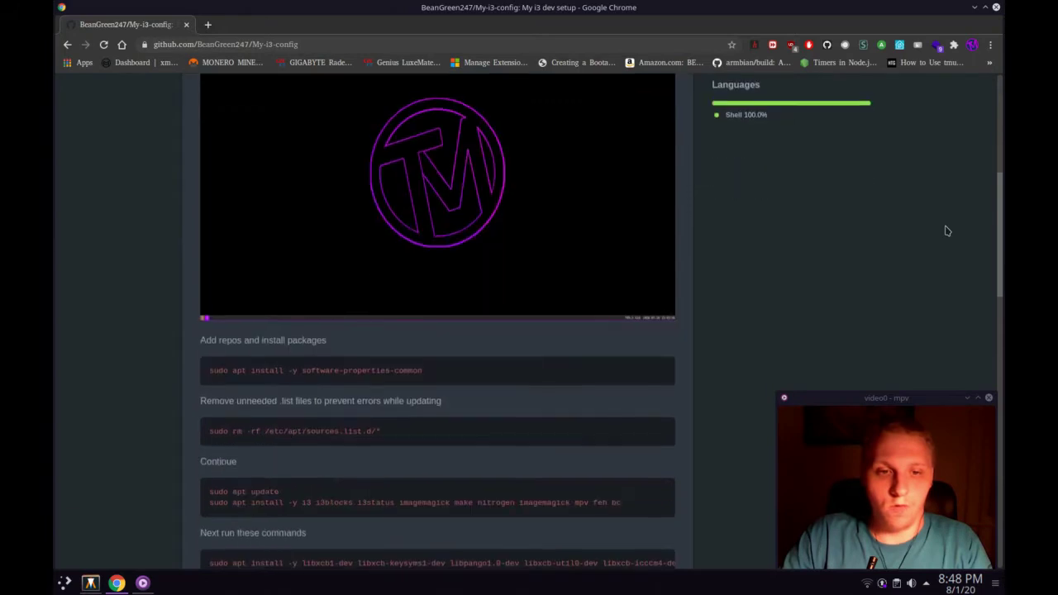
scroll(947, 232, down, 3)
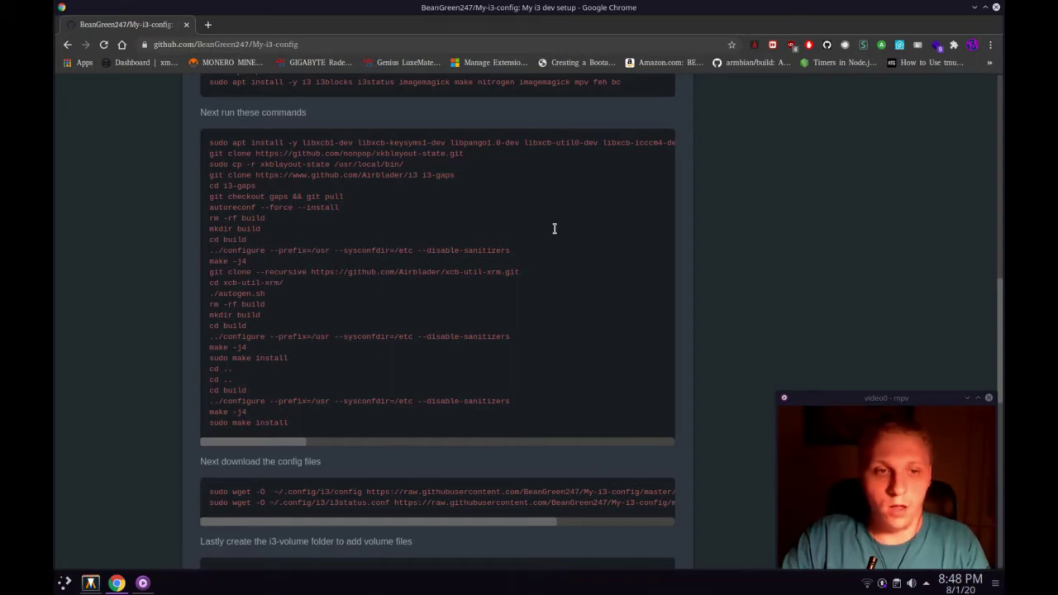
scroll(380, 330, up, 3)
scroll(386, 327, up, 10)
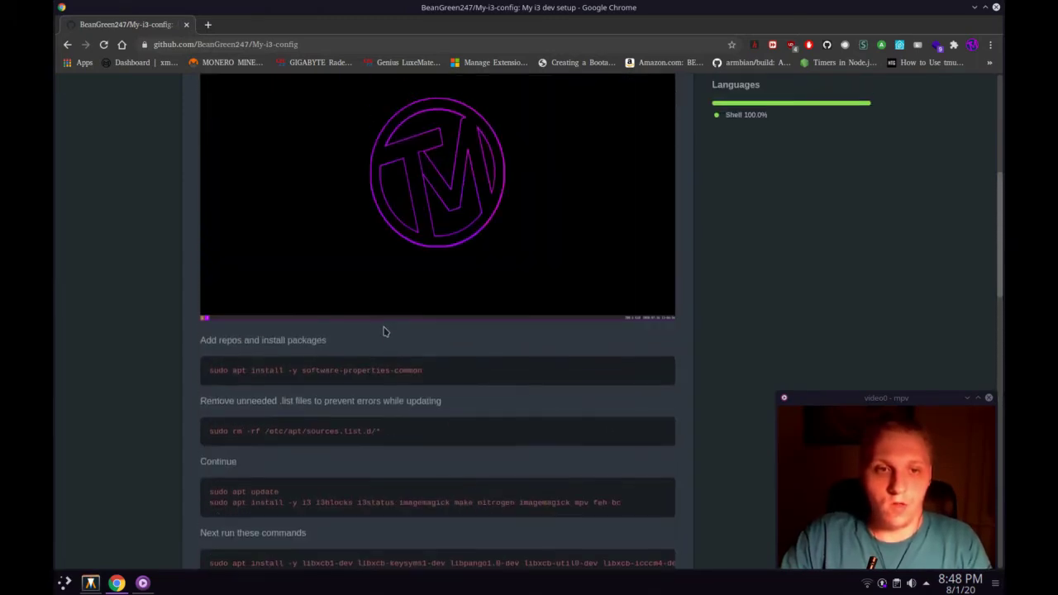
scroll(382, 340, down, 8)
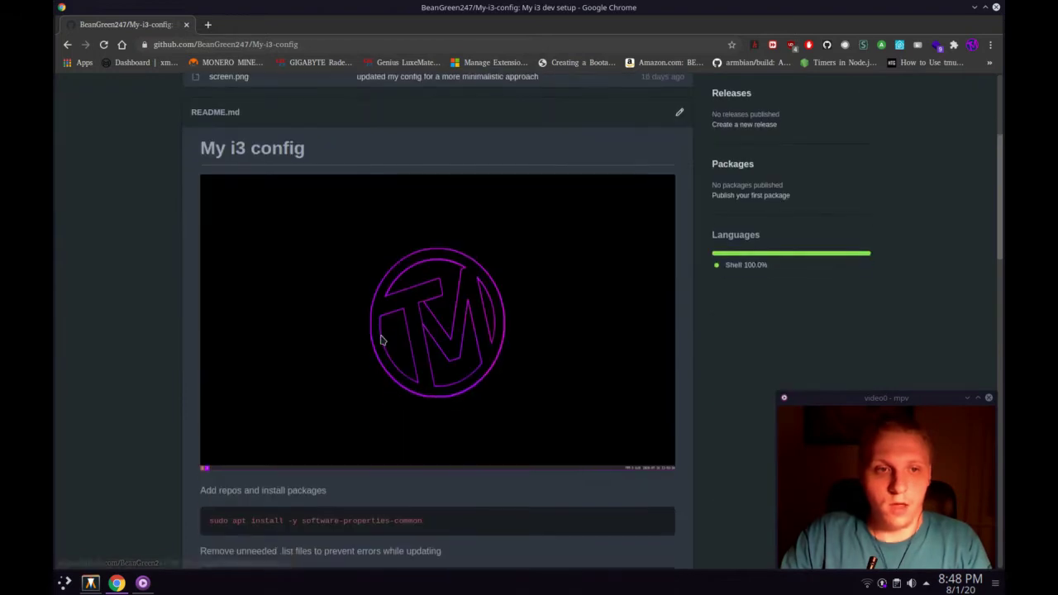
scroll(397, 405, down, 4)
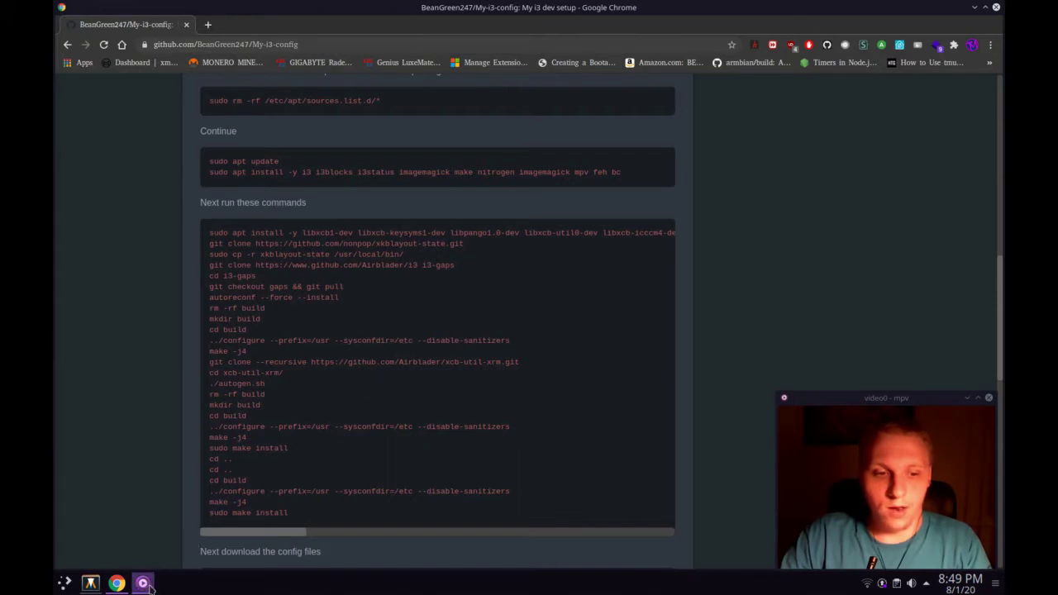
Reorder the taskbar so the mpv entry comes first, and close the Chrome window.
drag(148, 585, 91, 585)
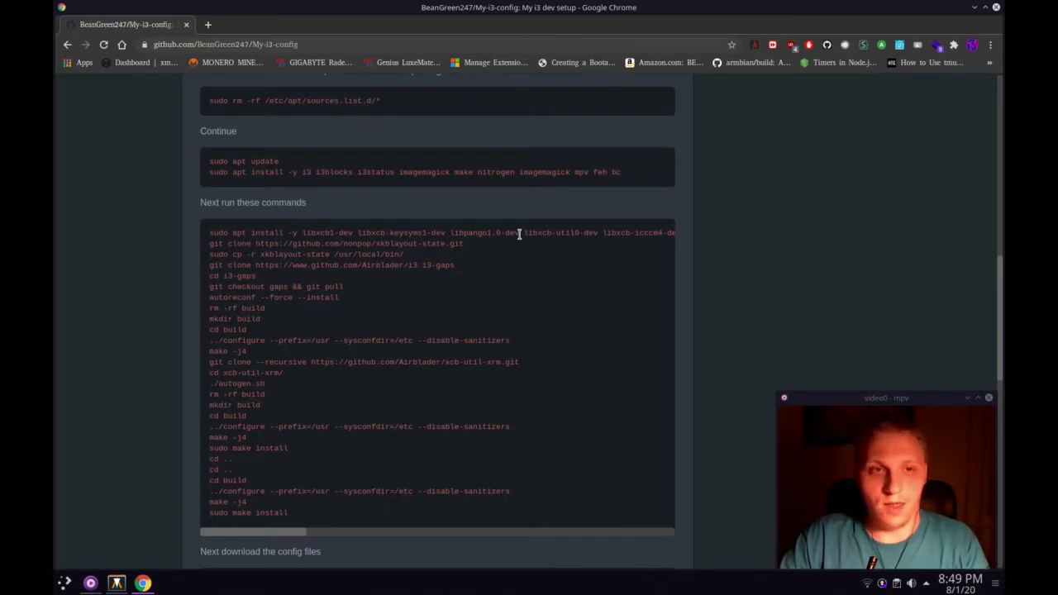
click(995, 6)
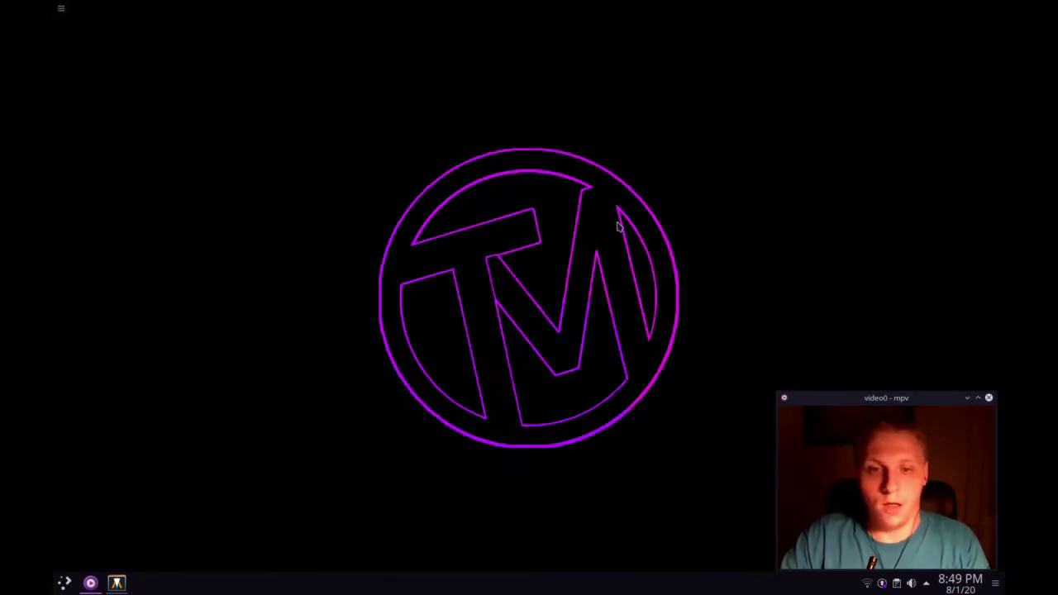
Search the application launcher for "syste" and launch the KSysGuard system monitor.
key(super)
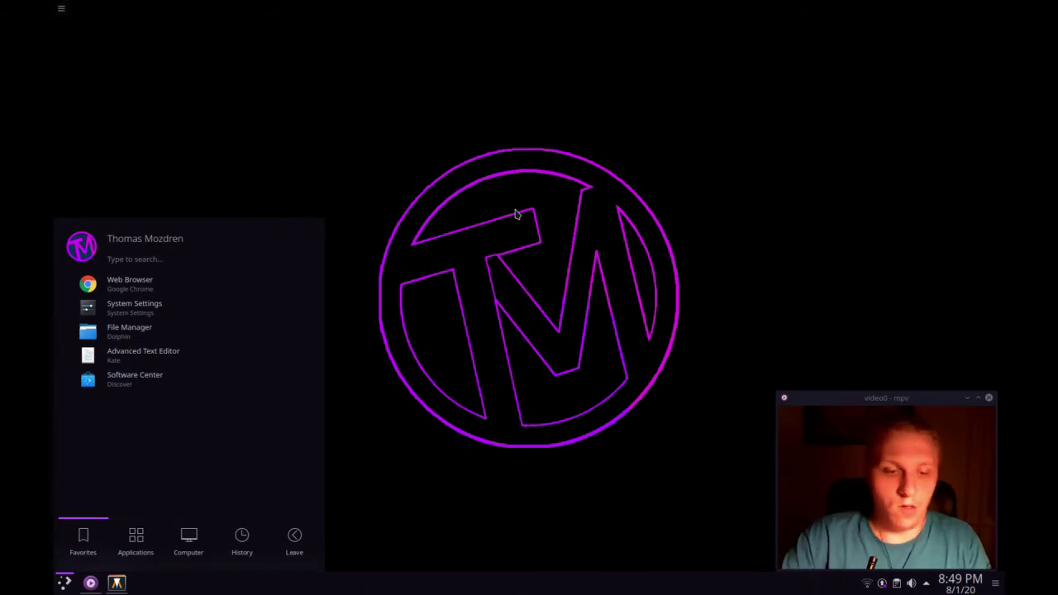
text(sd)
key(BackSpace)
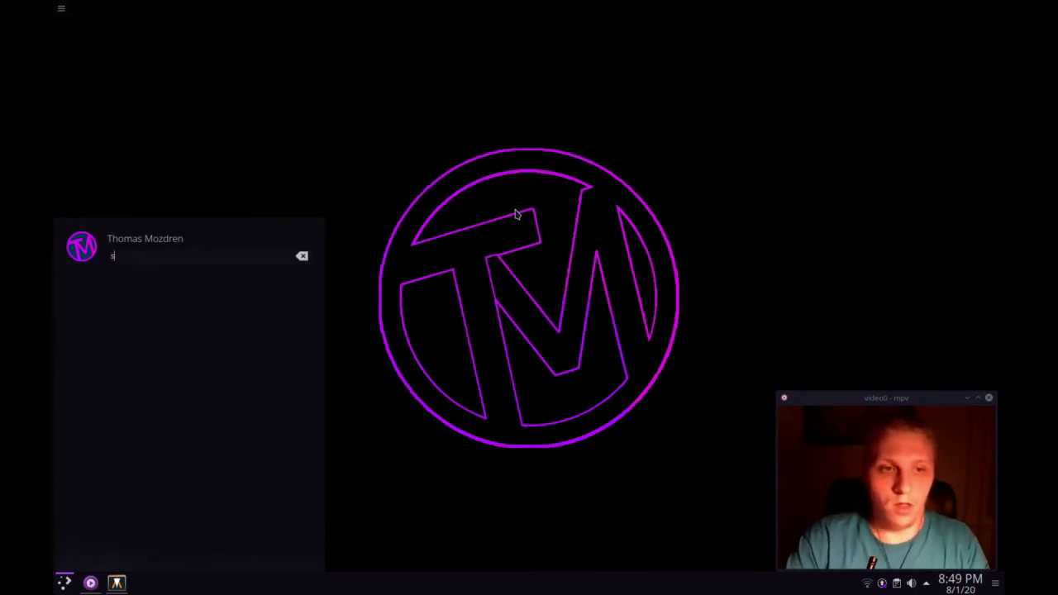
text(yste)
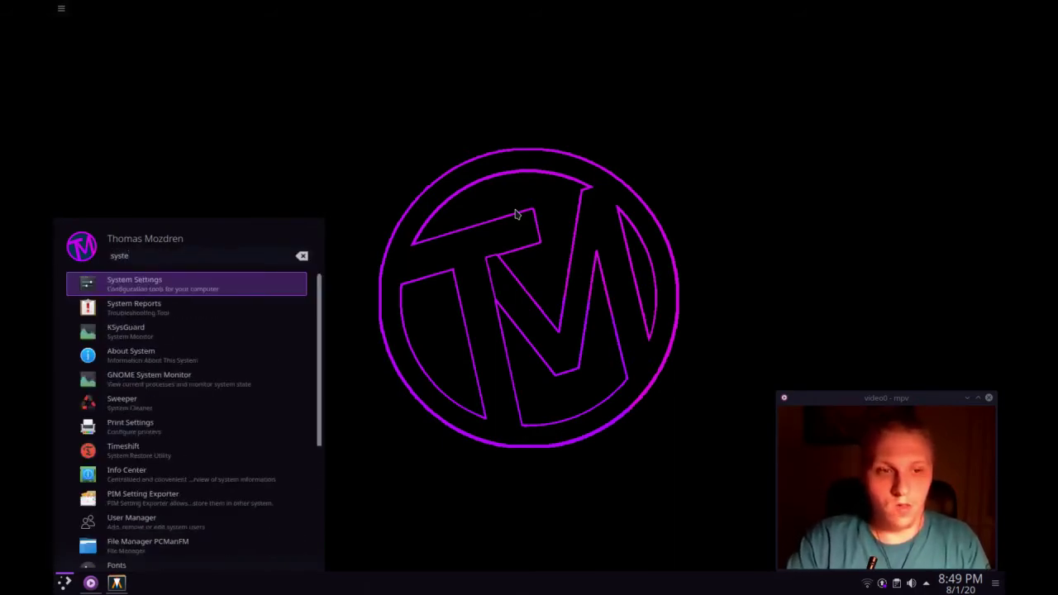
key(Down)
key(Down)
key(Return)
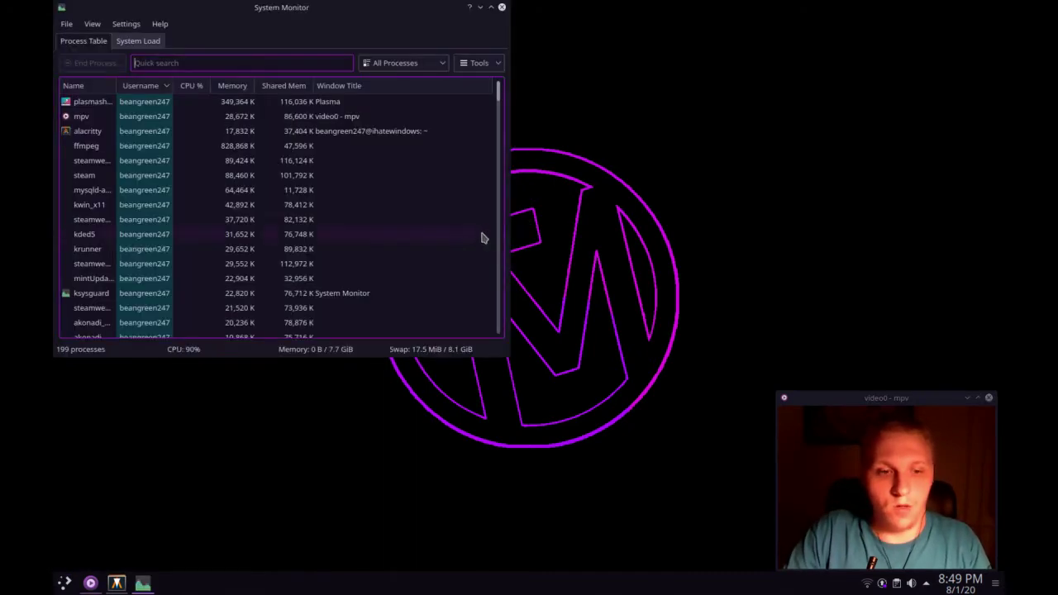
Move the System Monitor window toward the middle of the desktop and examine its CPU, memory and network load histories.
drag(293, 10, 422, 55)
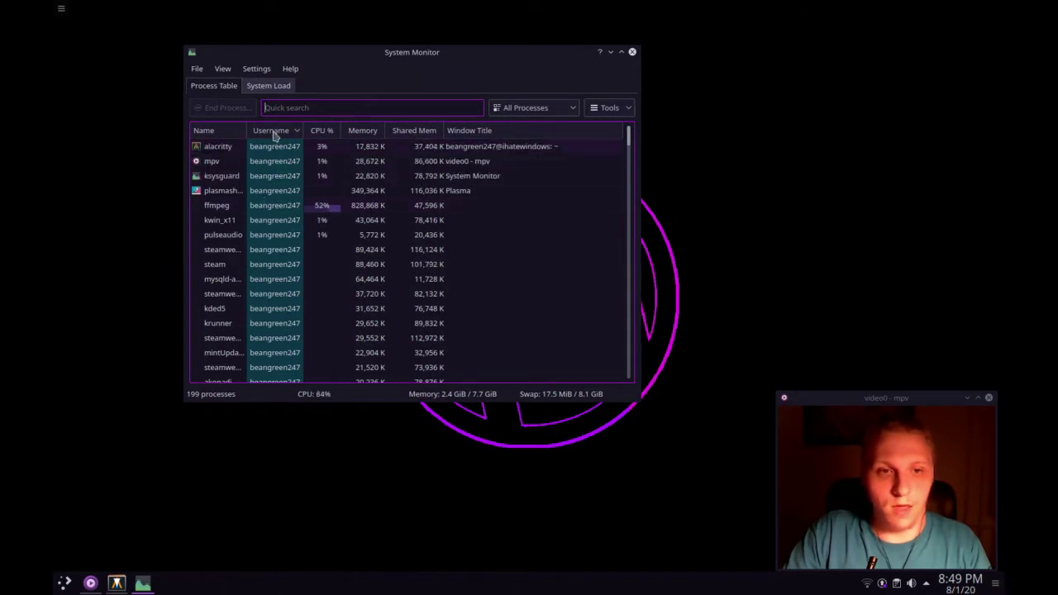
click(263, 87)
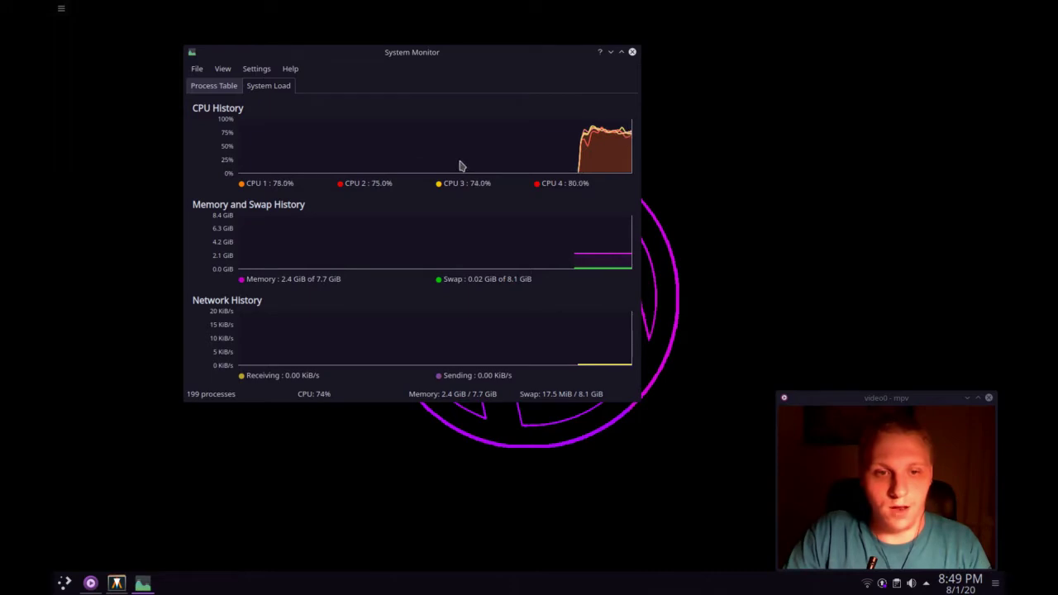
mouse_move(427, 234)
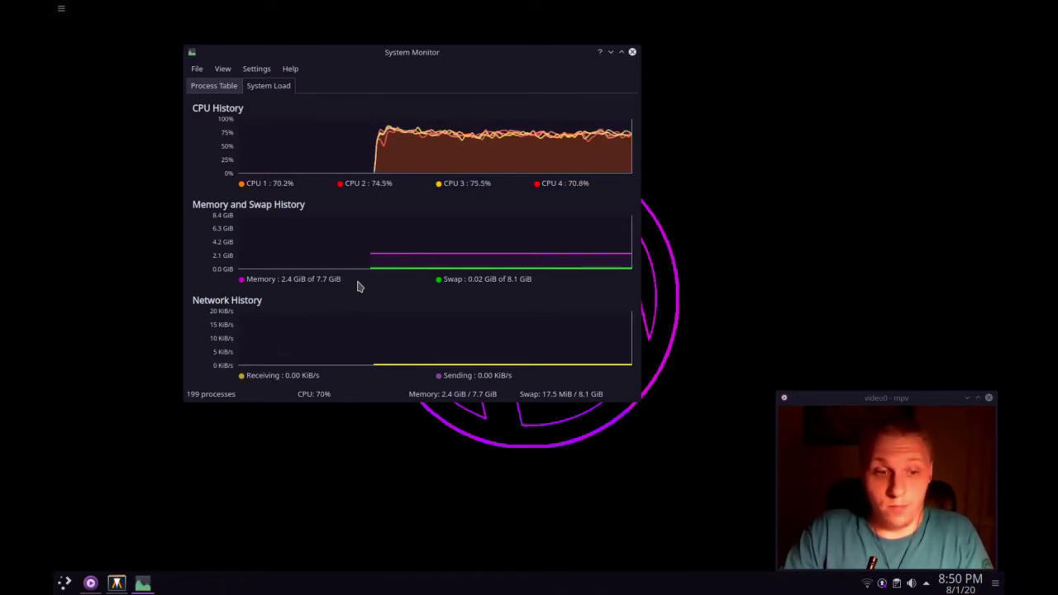
key(super)
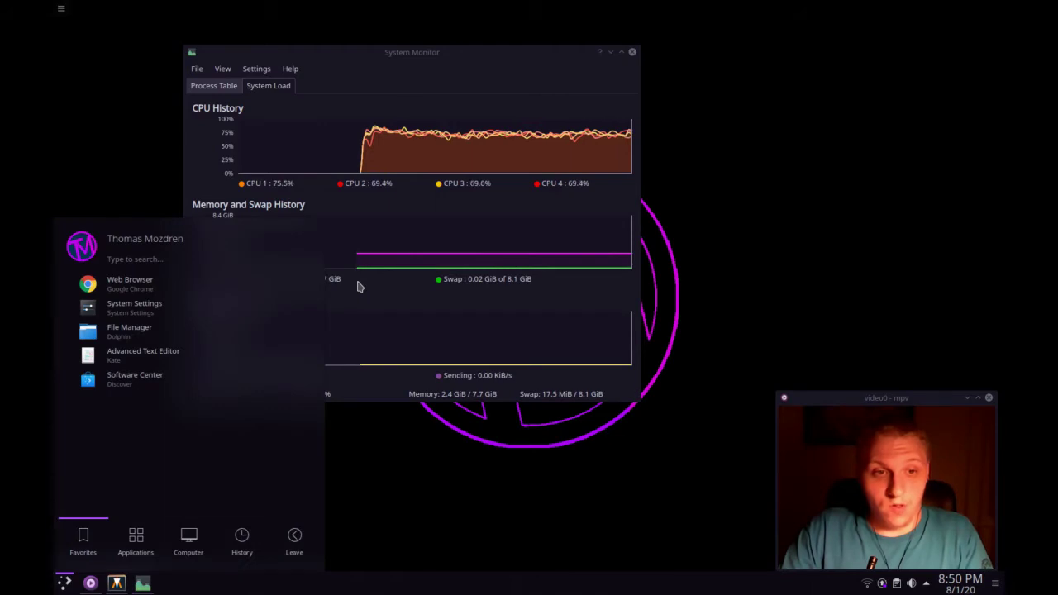
key(super)
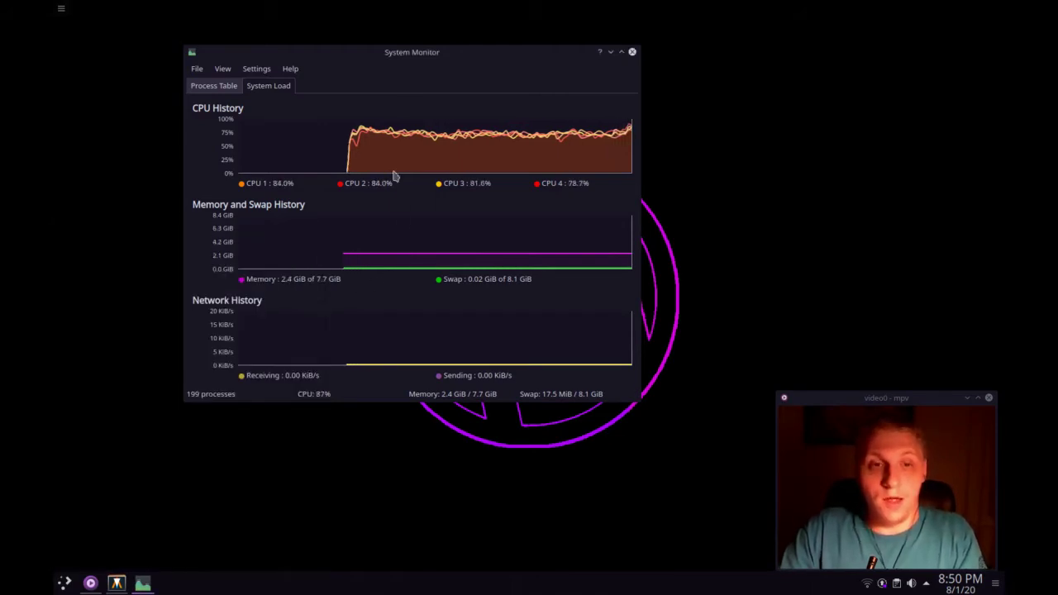
drag(417, 52, 541, 54)
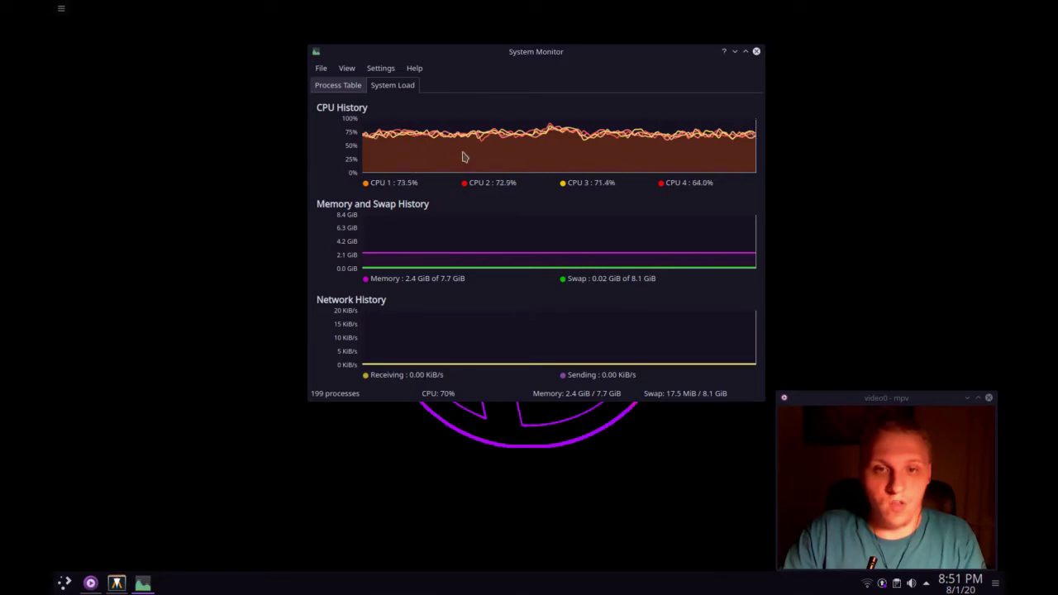
mouse_move(488, 161)
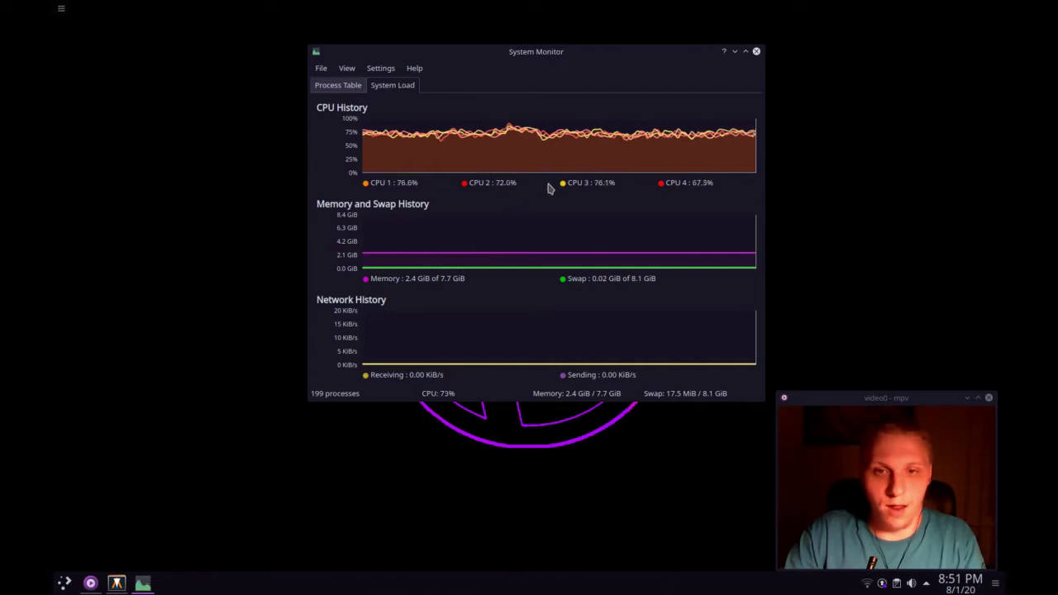
Examine the full process table, including the memory usage of the Plasma shell process.
click(346, 86)
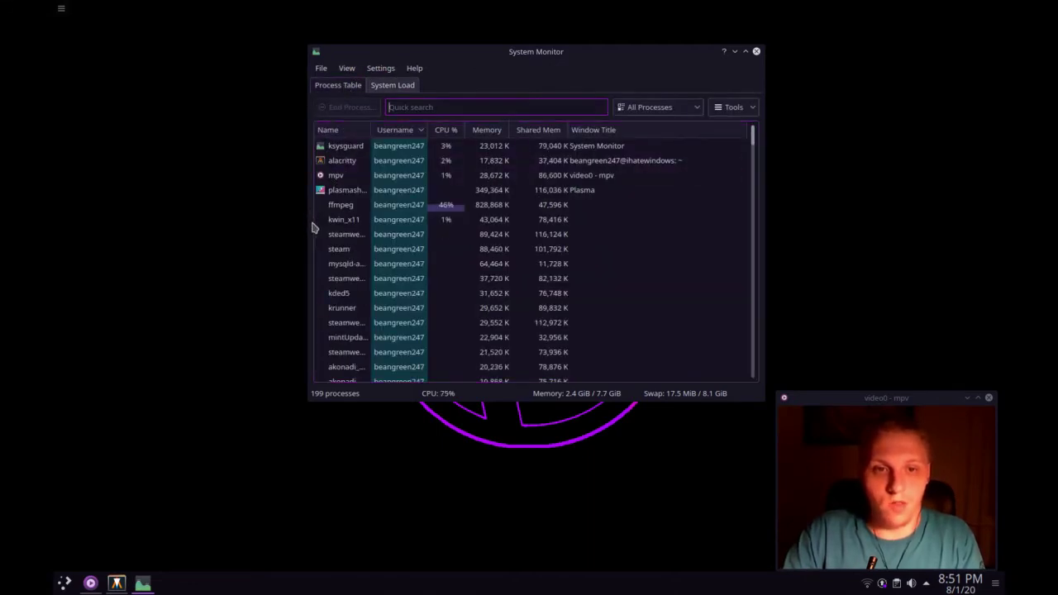
scroll(430, 253, down, 5)
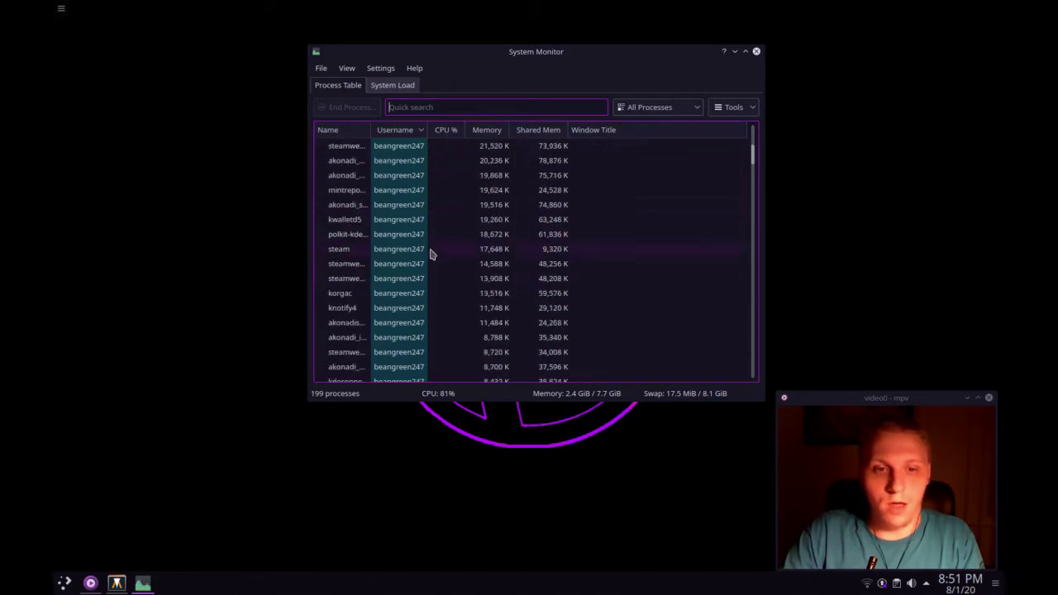
scroll(434, 250, down, 20)
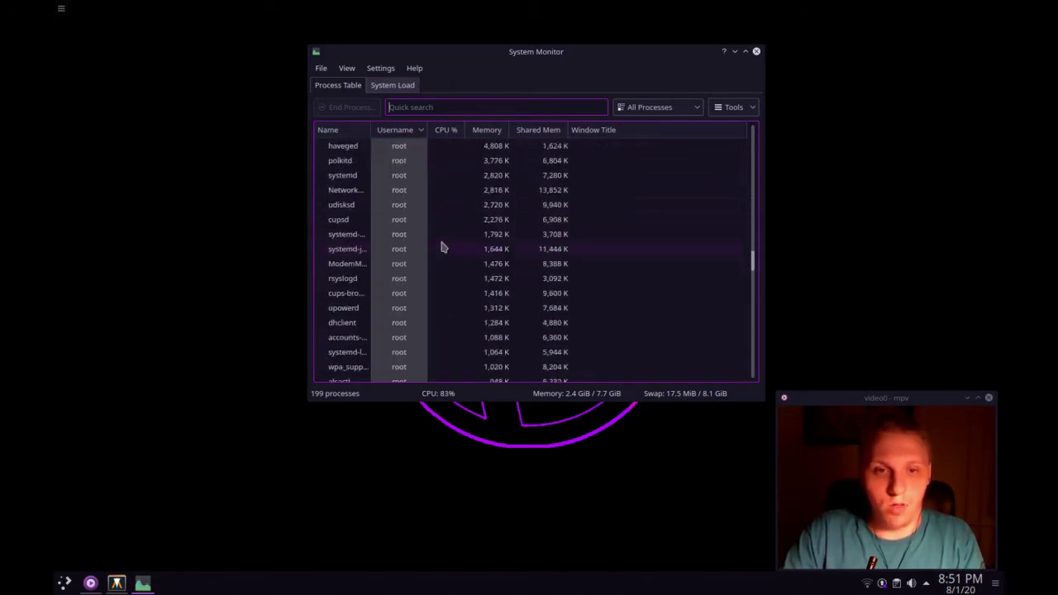
scroll(442, 247, down, 20)
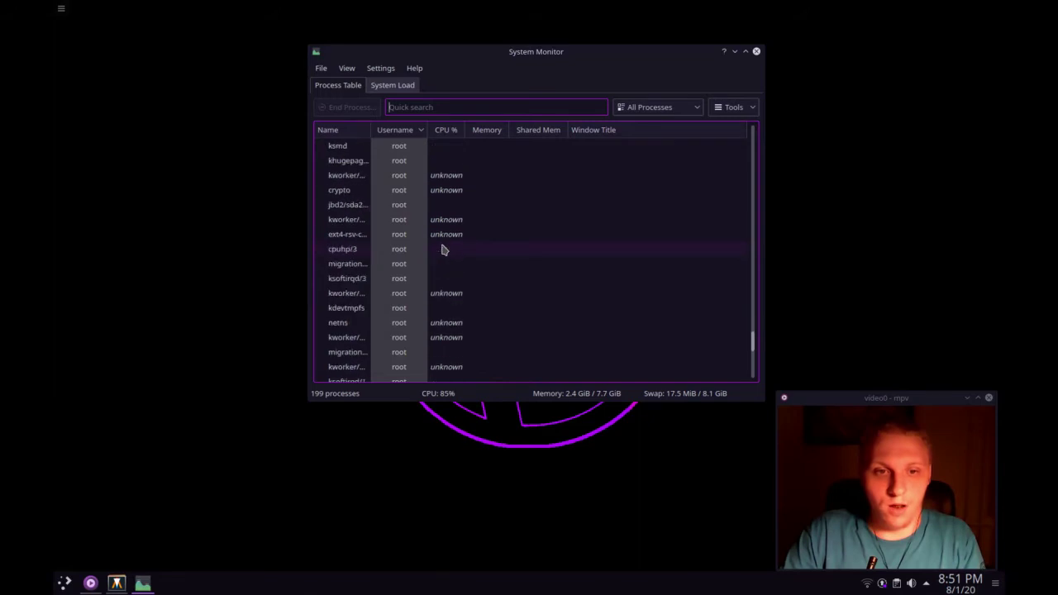
scroll(442, 248, up, 15)
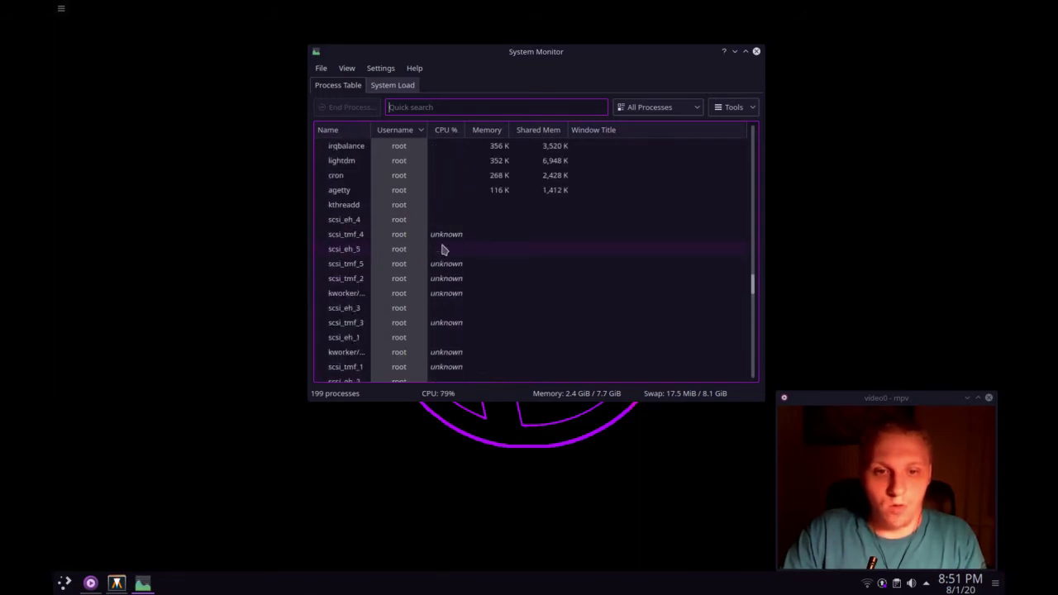
scroll(442, 249, up, 20)
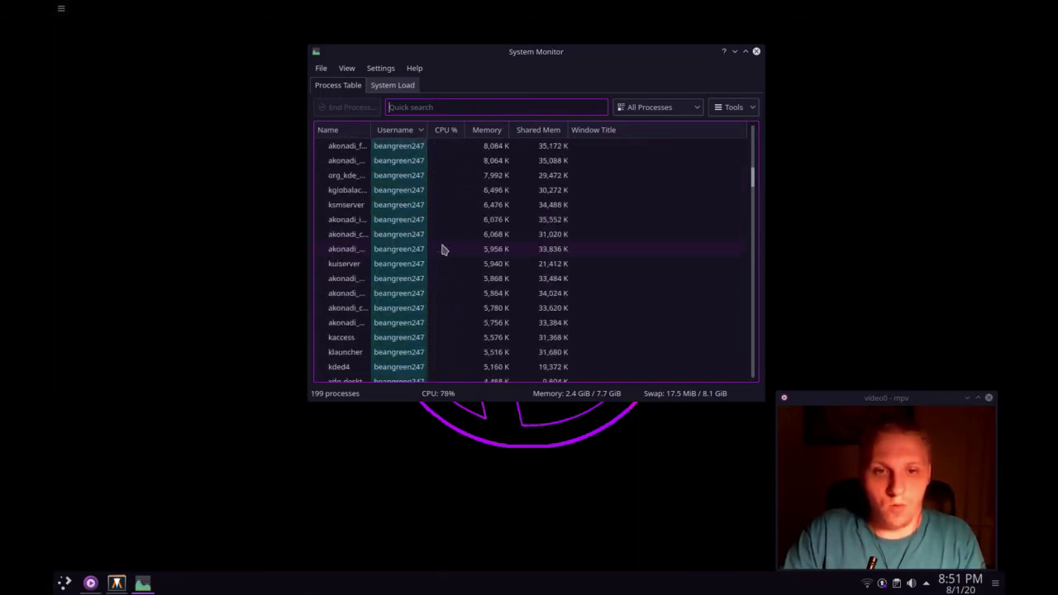
scroll(442, 248, up, 15)
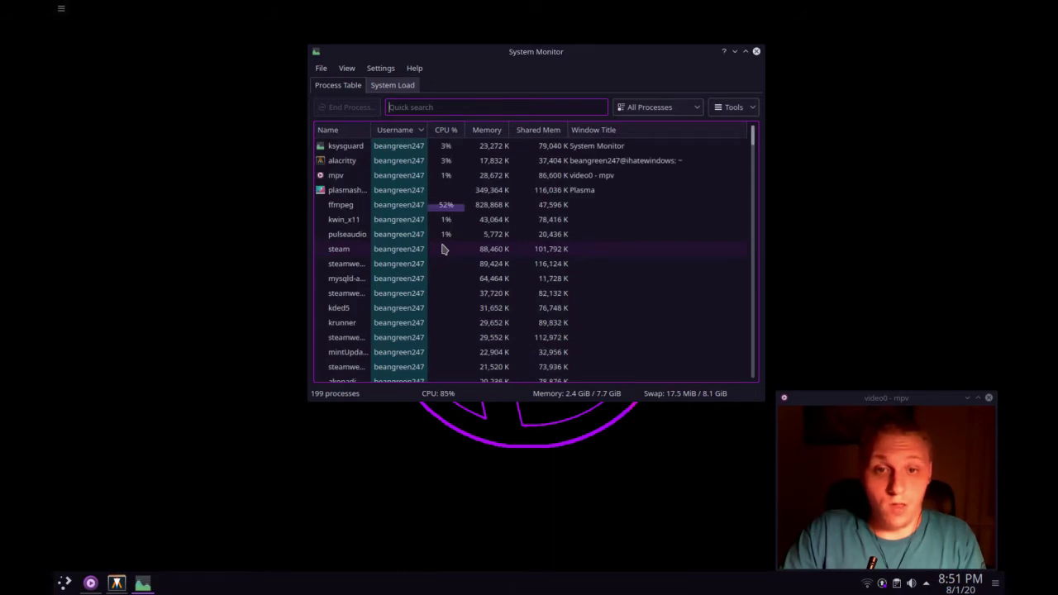
mouse_move(486, 209)
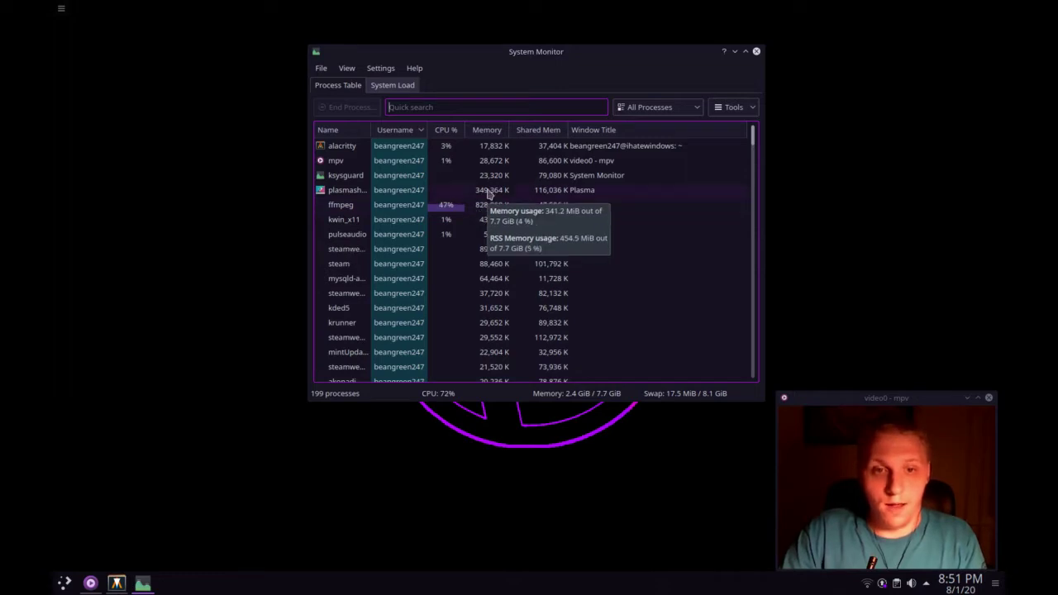
mouse_move(358, 198)
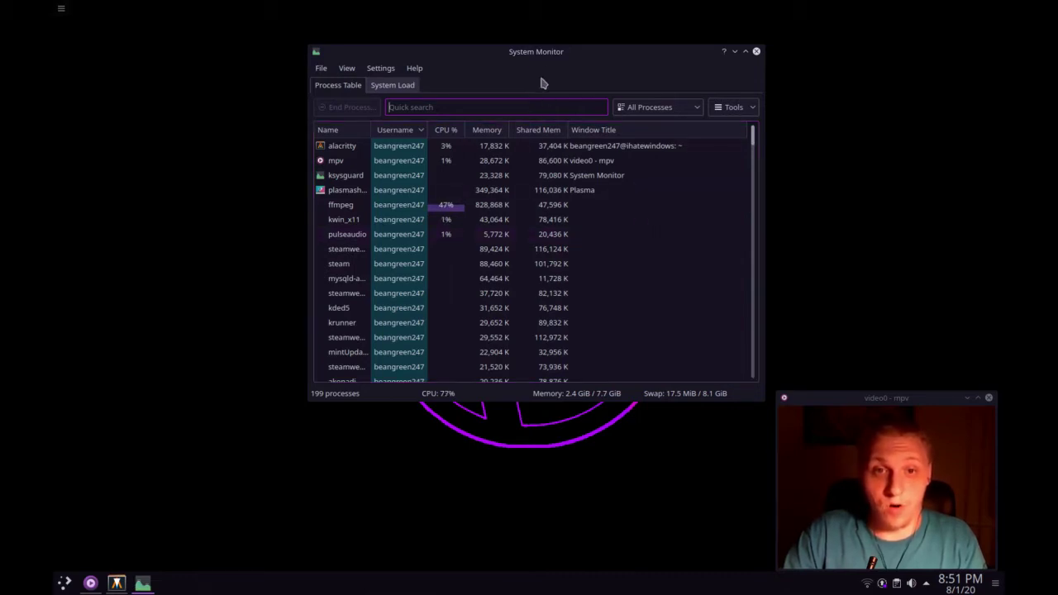
Reposition the System Monitor window while rechecking its process table and load histories, and close it.
drag(539, 61, 460, 138)
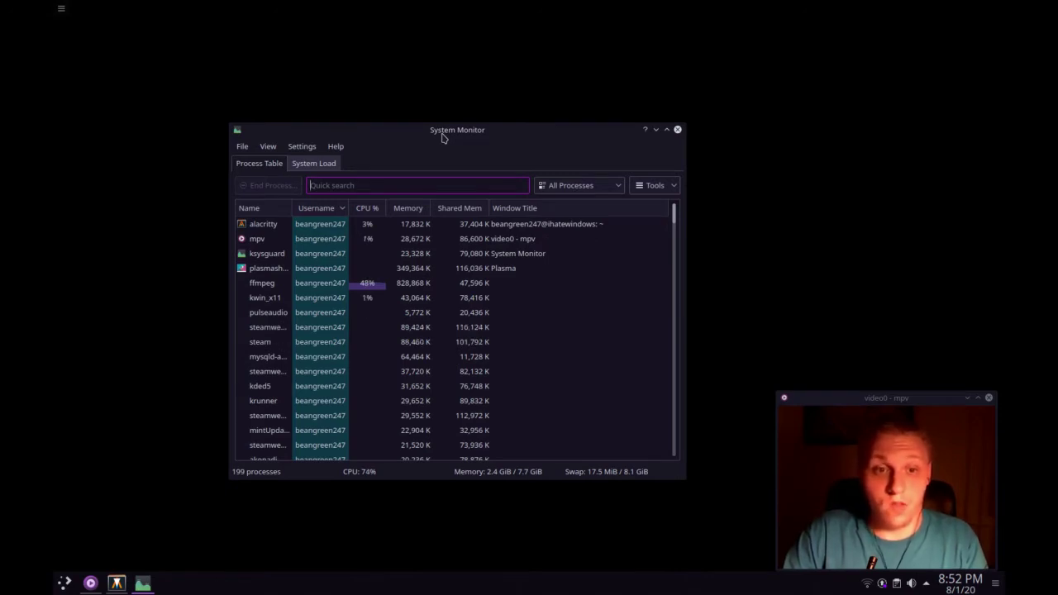
drag(442, 138, 468, 134)
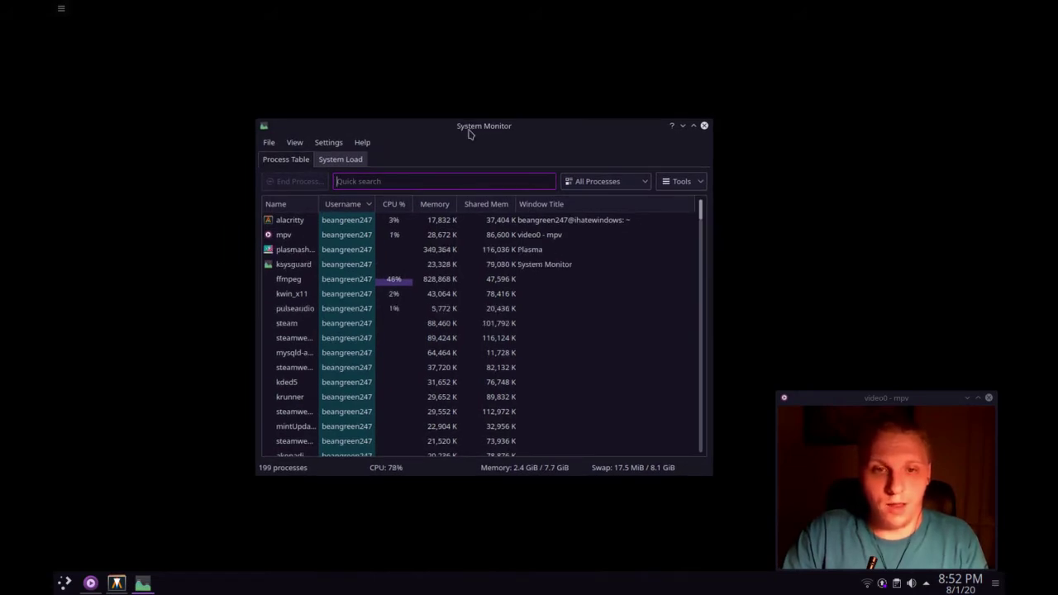
click(338, 159)
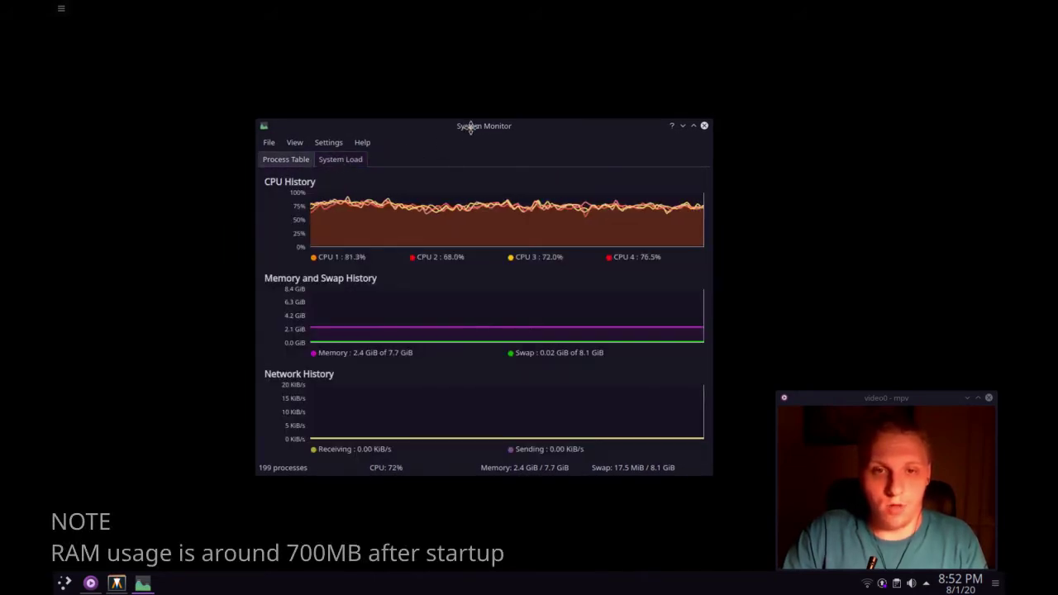
drag(470, 126, 490, 120)
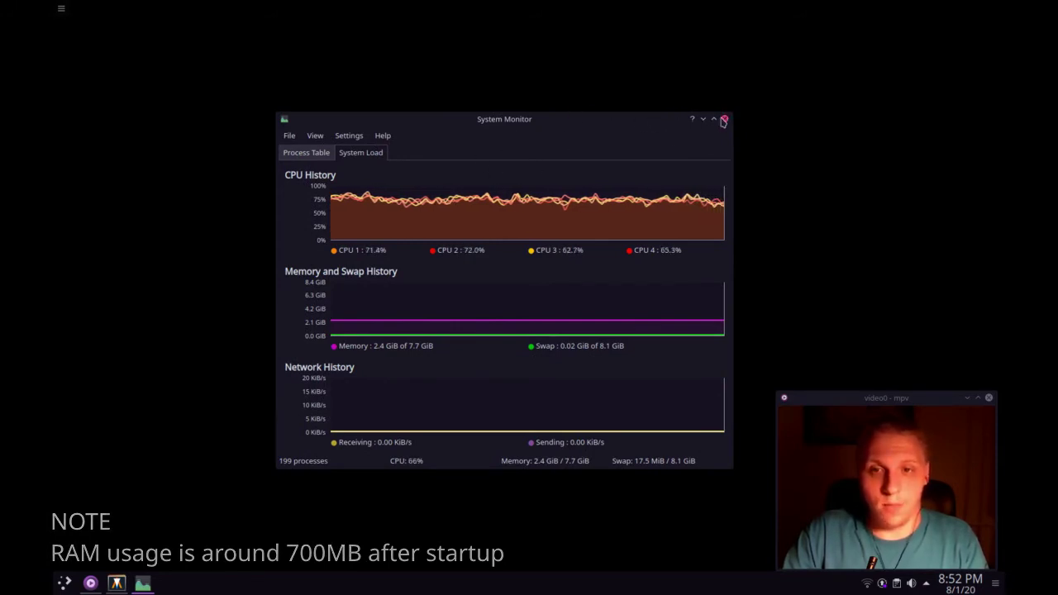
click(723, 121)
Launch System Settings, move its window toward the middle of the desktop, and open the Workspace Theme settings at Look And Feel.
key(super)
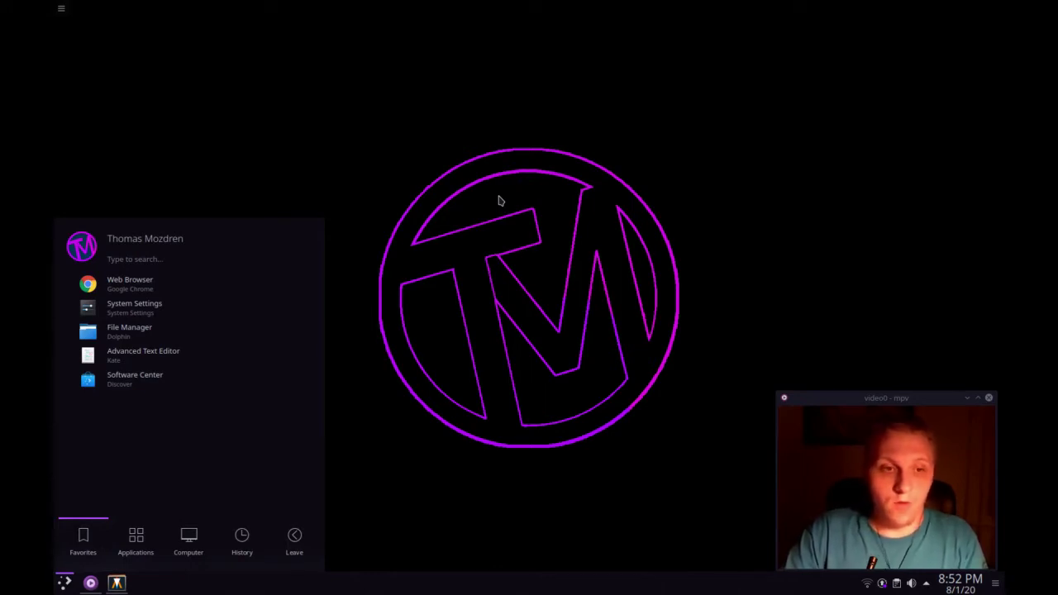
click(161, 311)
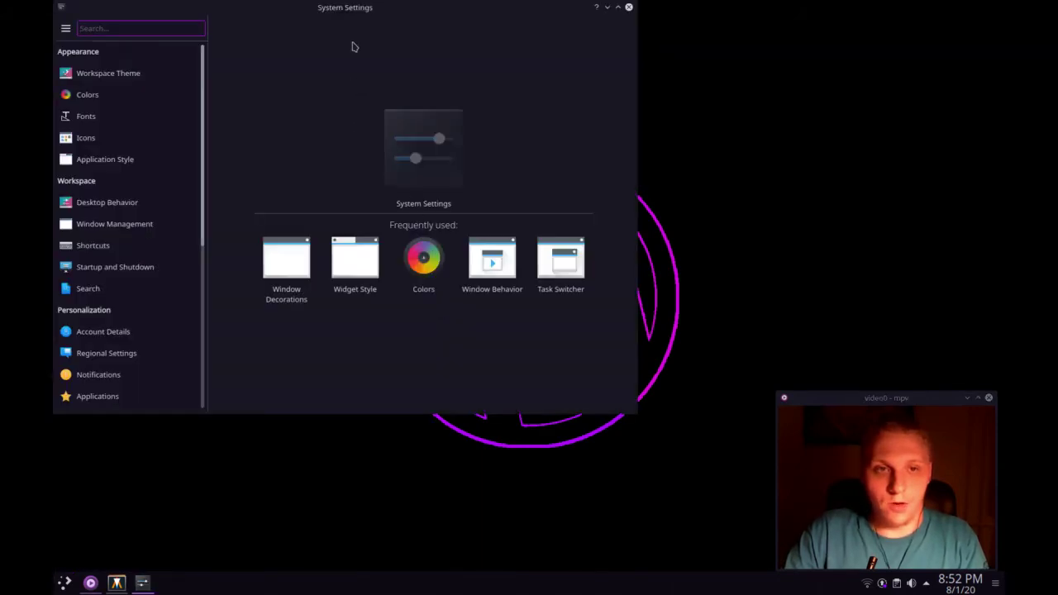
drag(364, 17, 449, 97)
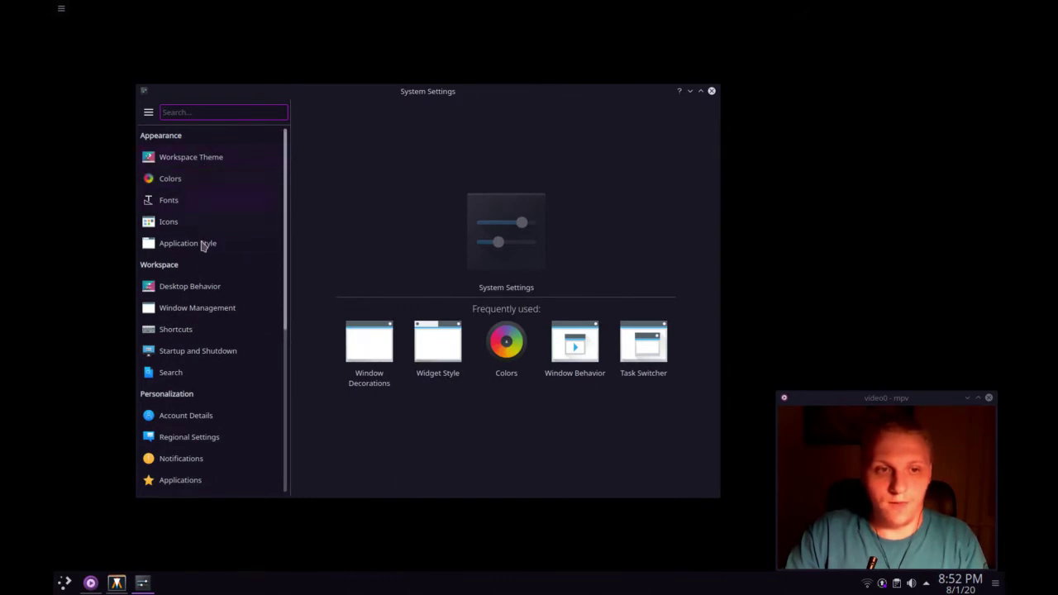
mouse_move(210, 163)
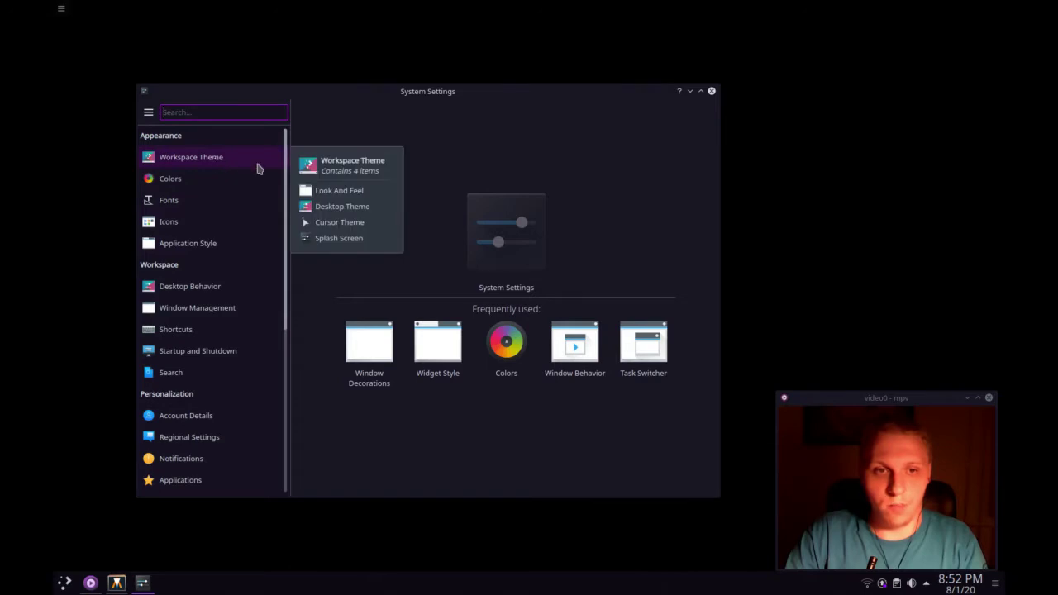
click(242, 157)
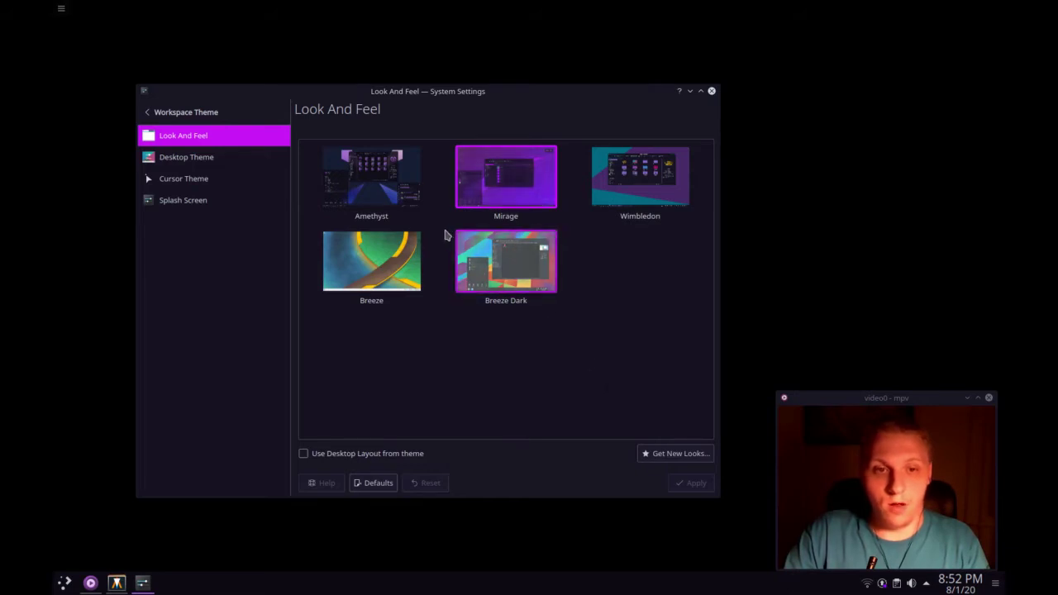
Try the Amethyst look and feel on the desktop, and apply the Mirage look and feel in its place.
click(380, 195)
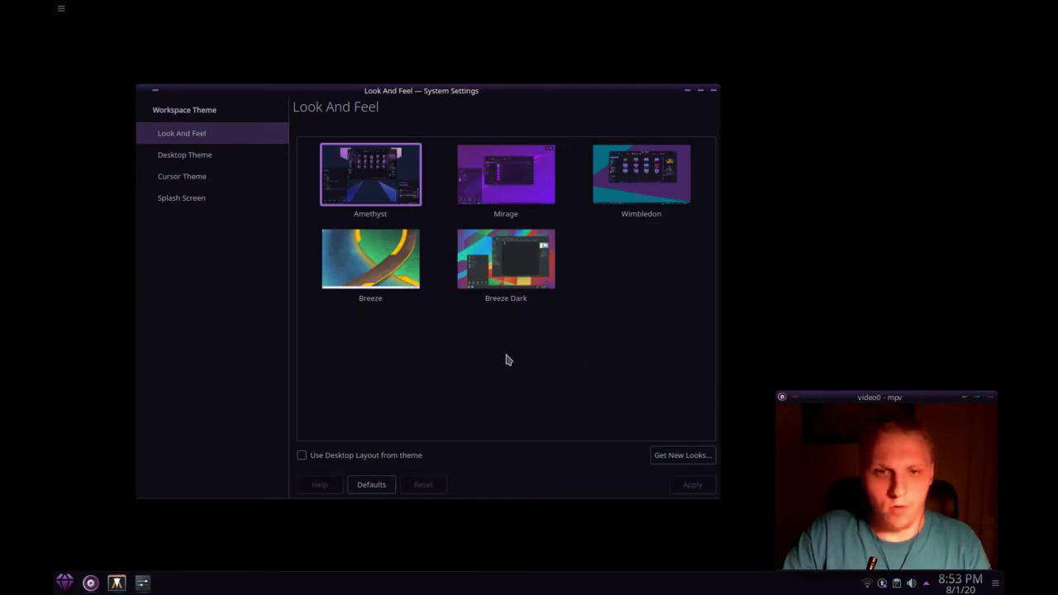
click(507, 175)
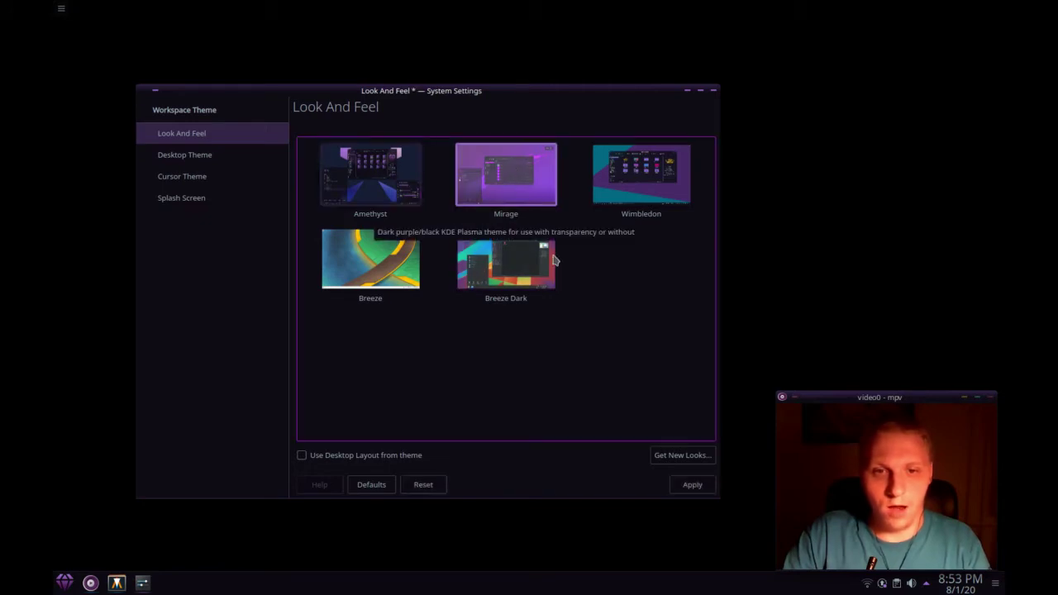
click(686, 488)
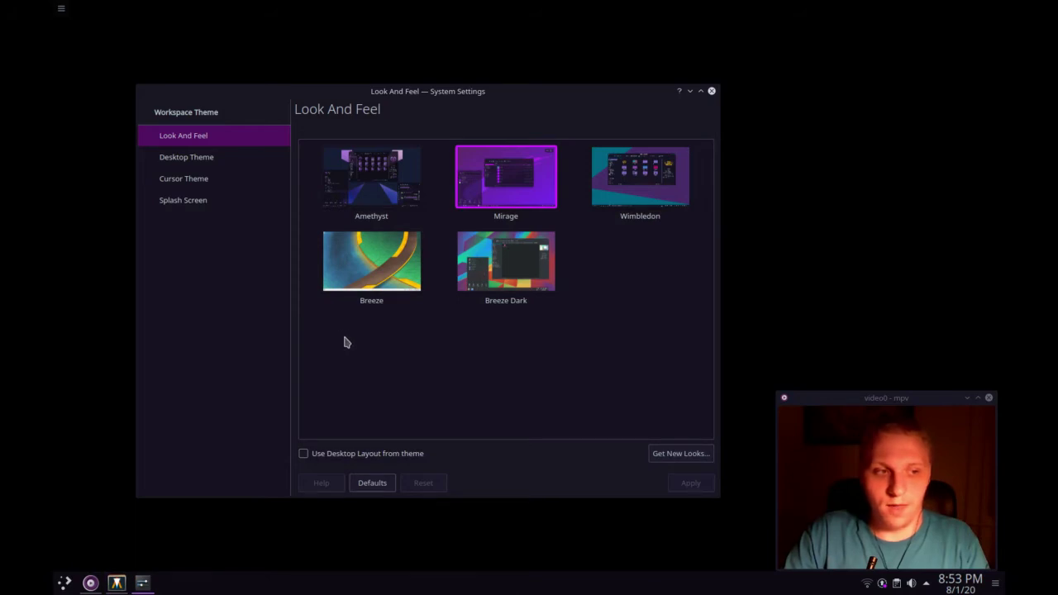
Shift the settings window slightly and examine the available desktop themes and mouse cursor themes.
drag(442, 102, 476, 100)
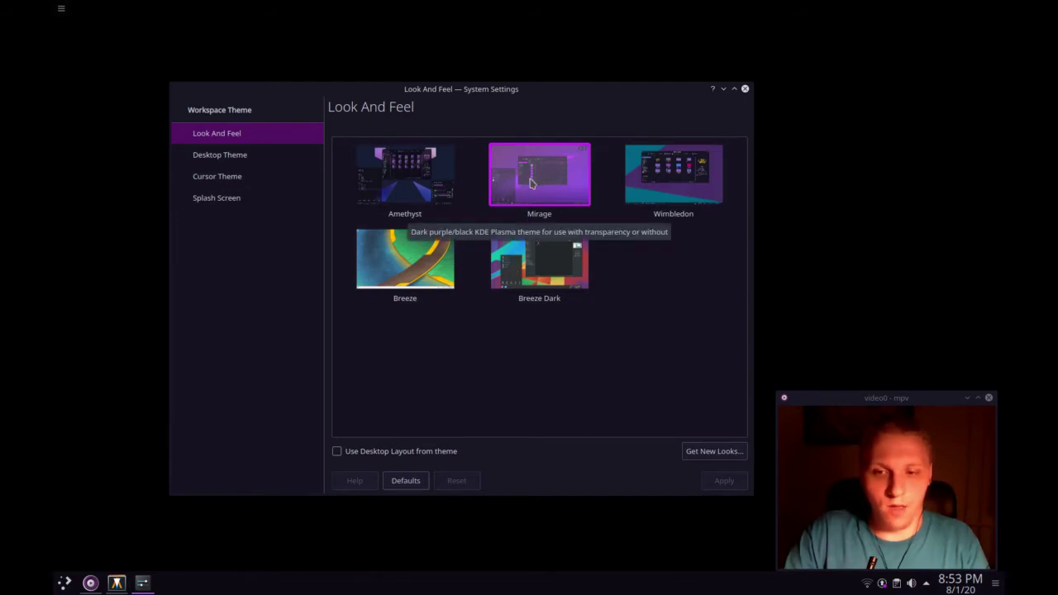
click(247, 156)
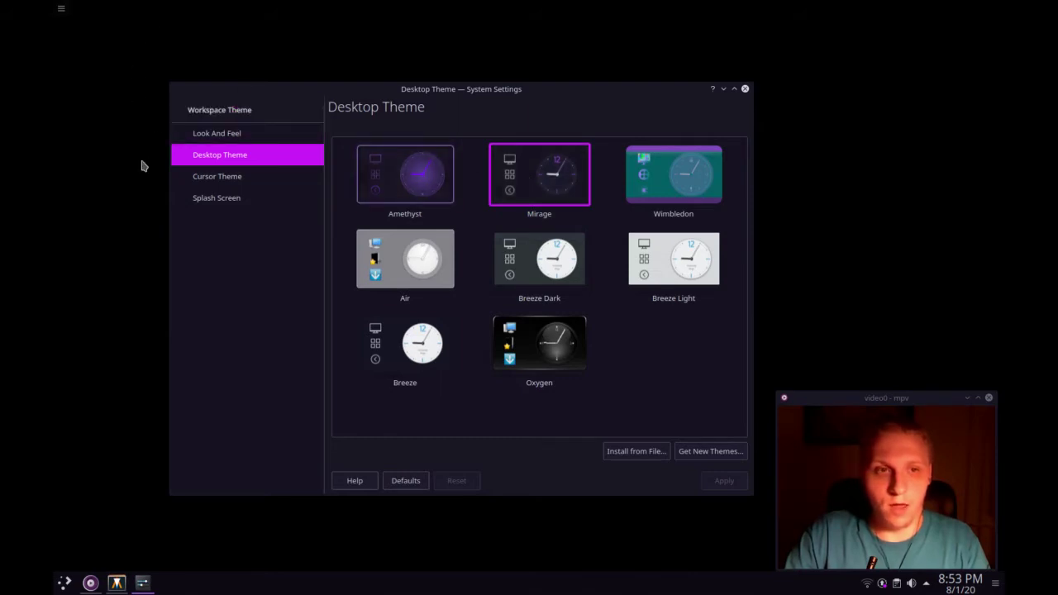
click(278, 182)
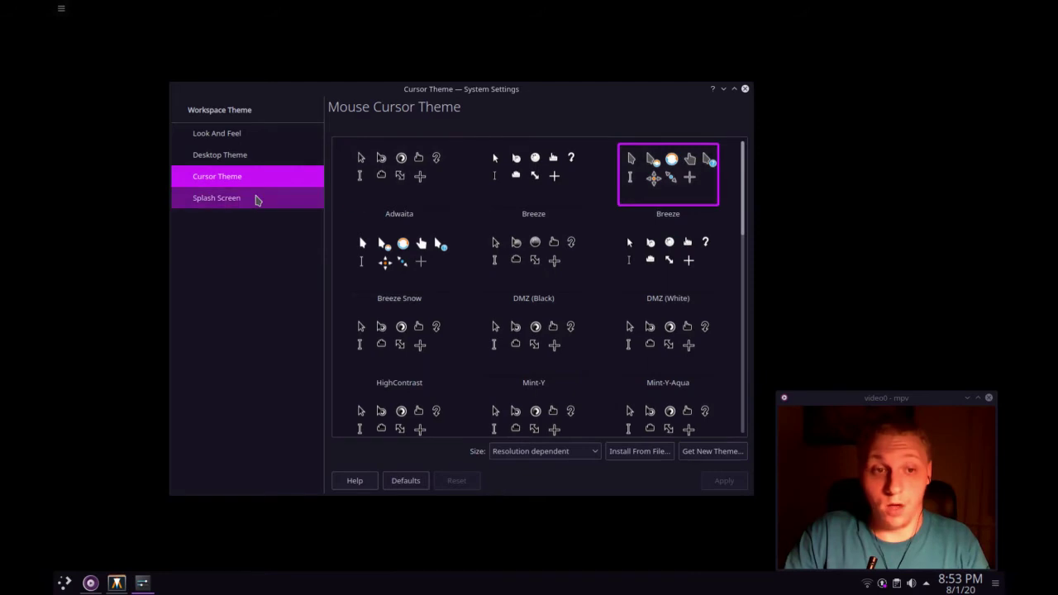
key(super)
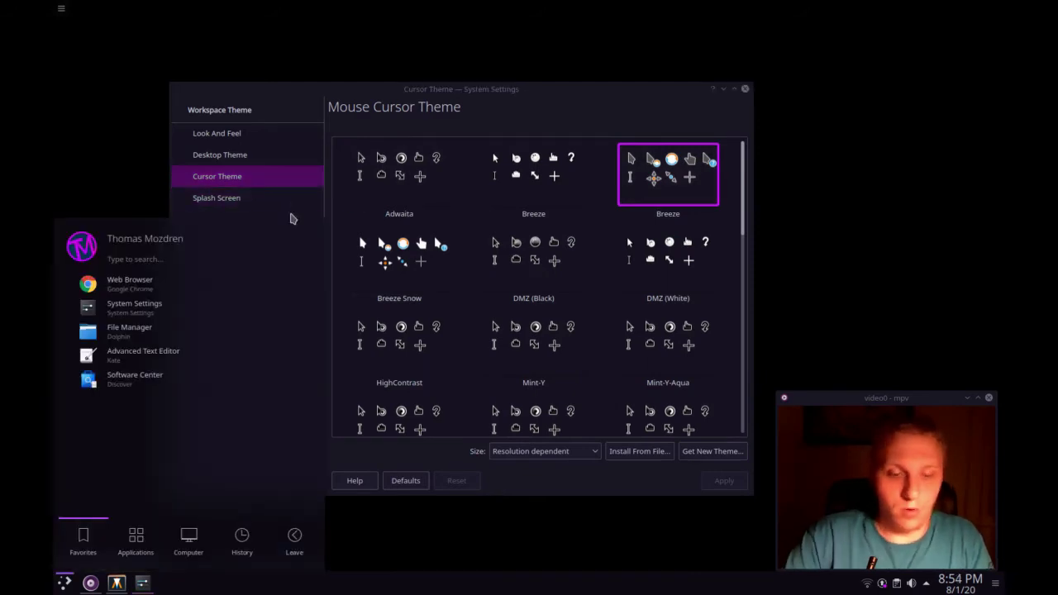
text(latte)
key(Return)
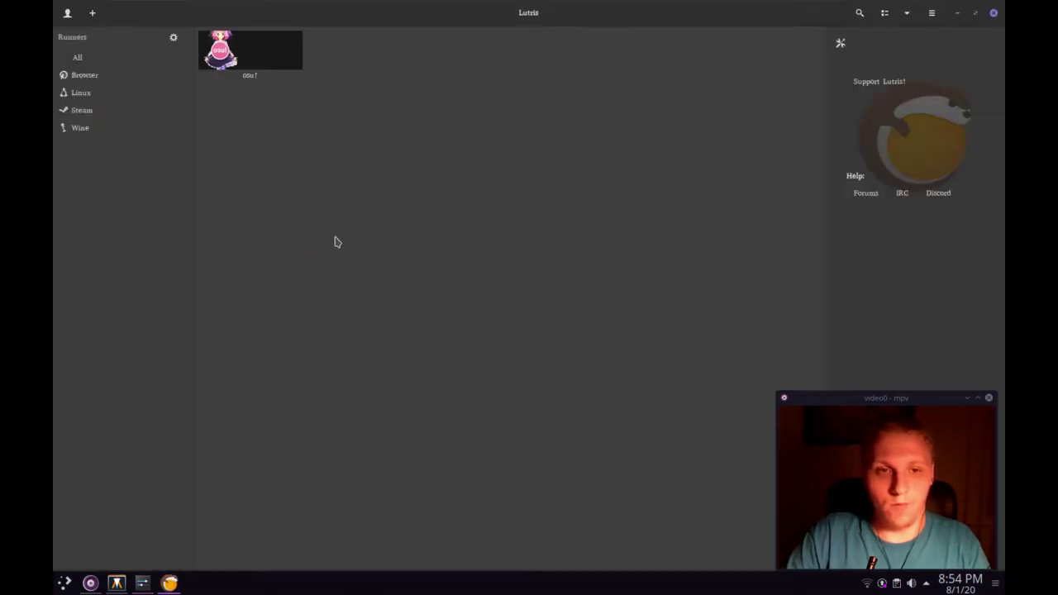
click(994, 14)
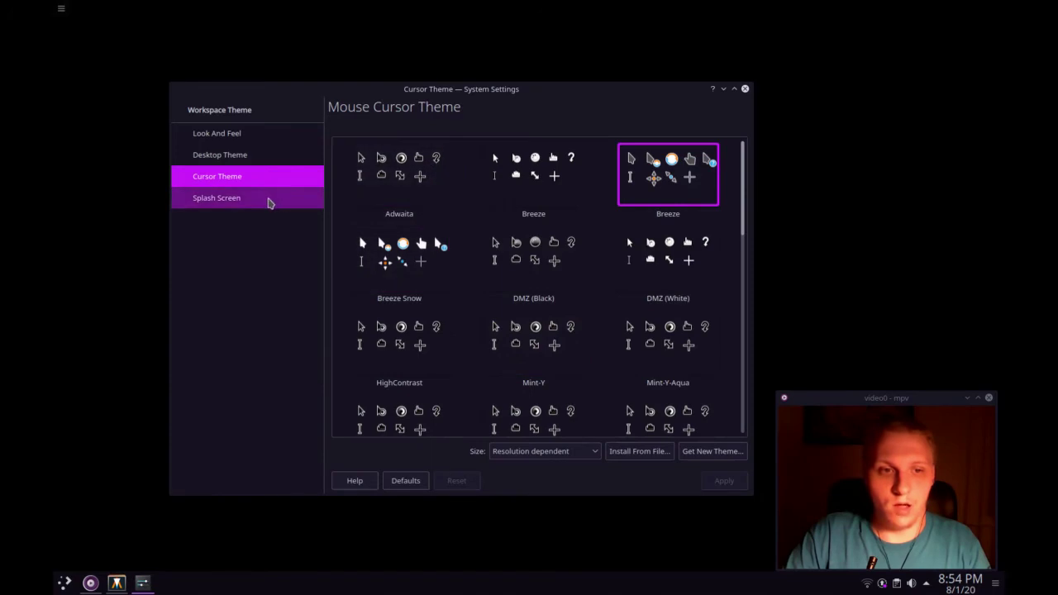
Set the splash screen theme to None and apply the change.
click(273, 200)
click(405, 193)
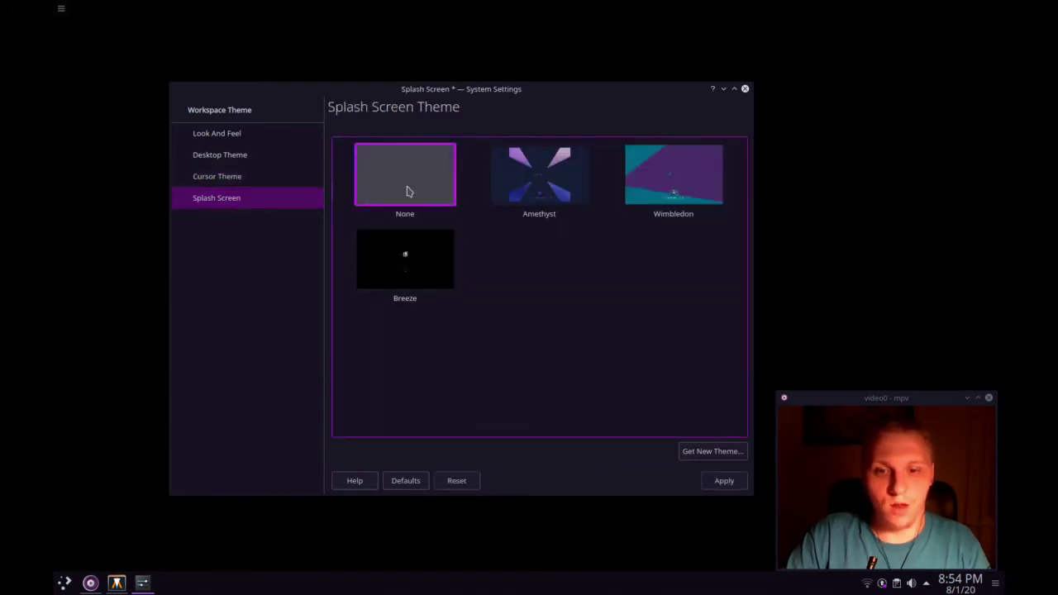
click(725, 483)
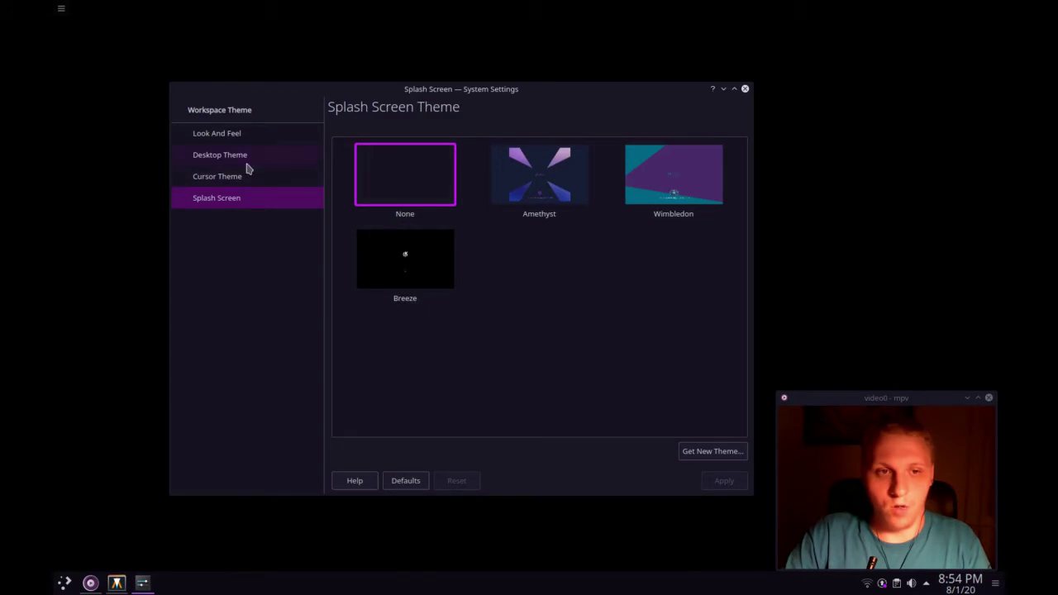
Examine the application color schemes and the font settings, including the installed fonts in Font Management.
click(231, 113)
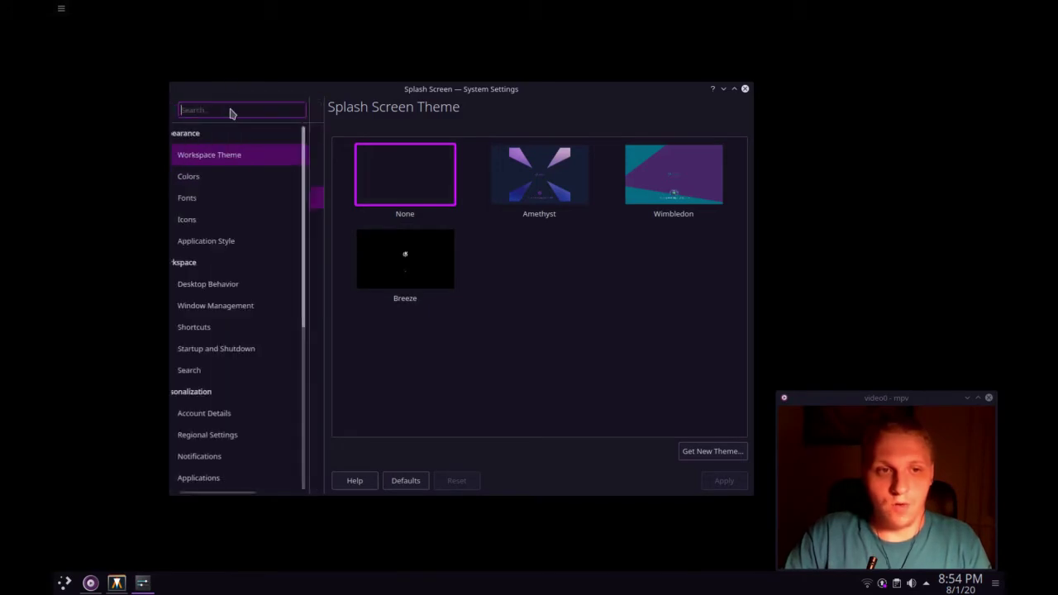
click(245, 177)
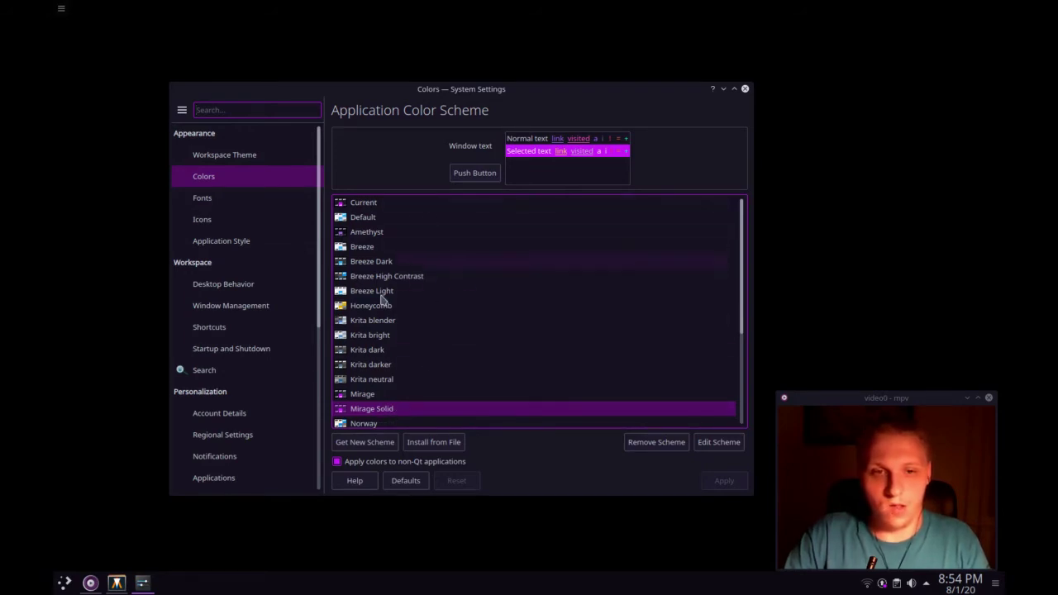
click(224, 198)
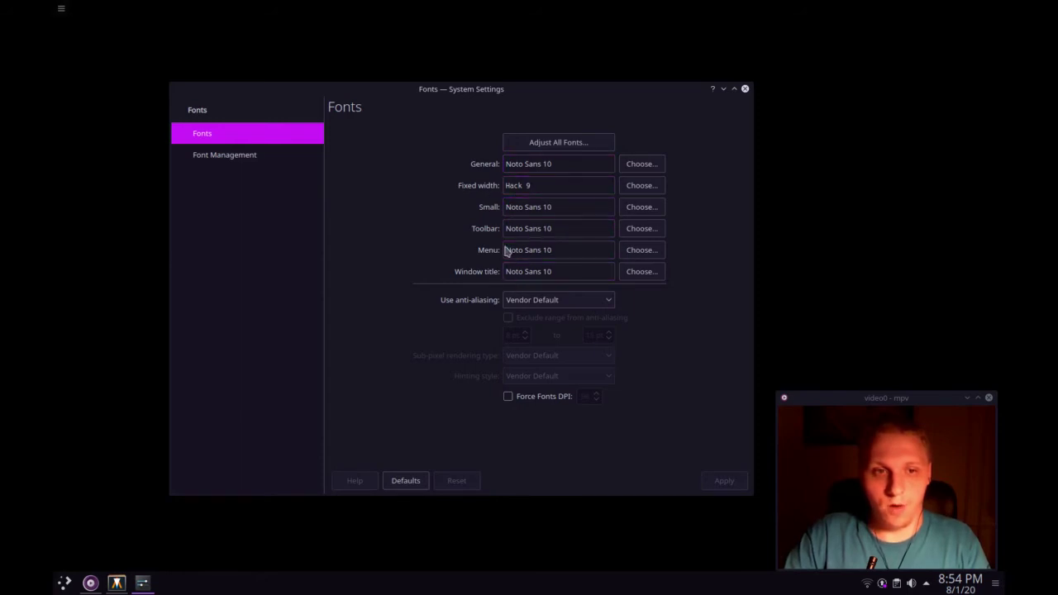
click(273, 156)
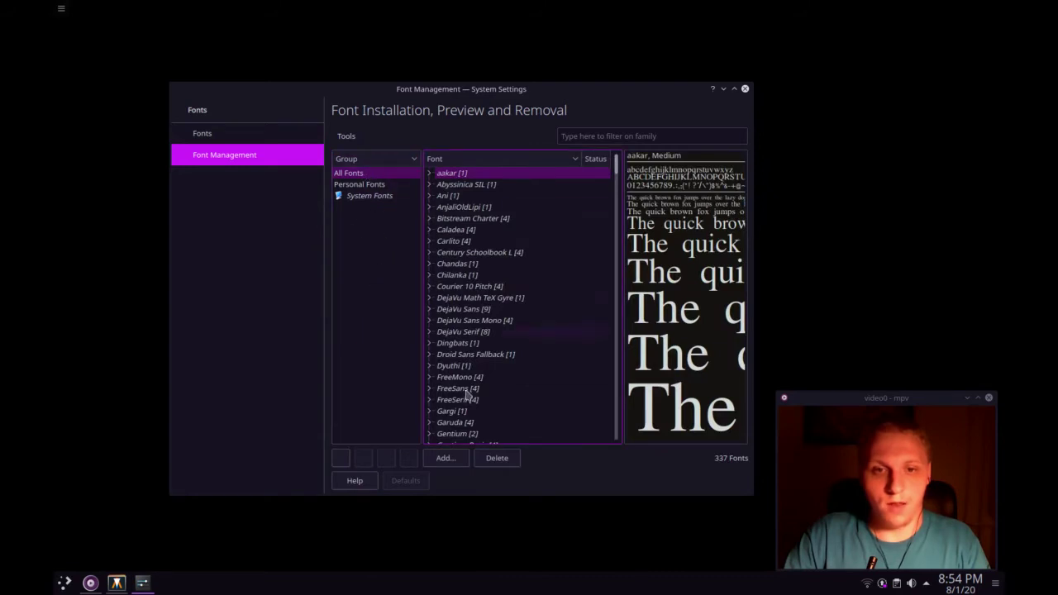
Leave the font settings and examine the full list of installed icon themes.
click(206, 116)
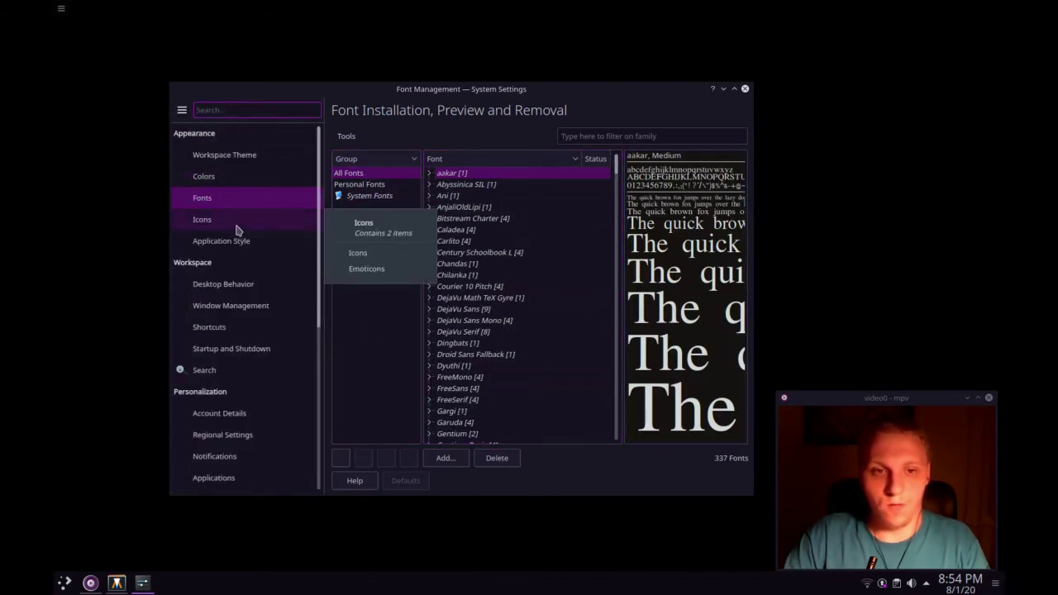
click(236, 224)
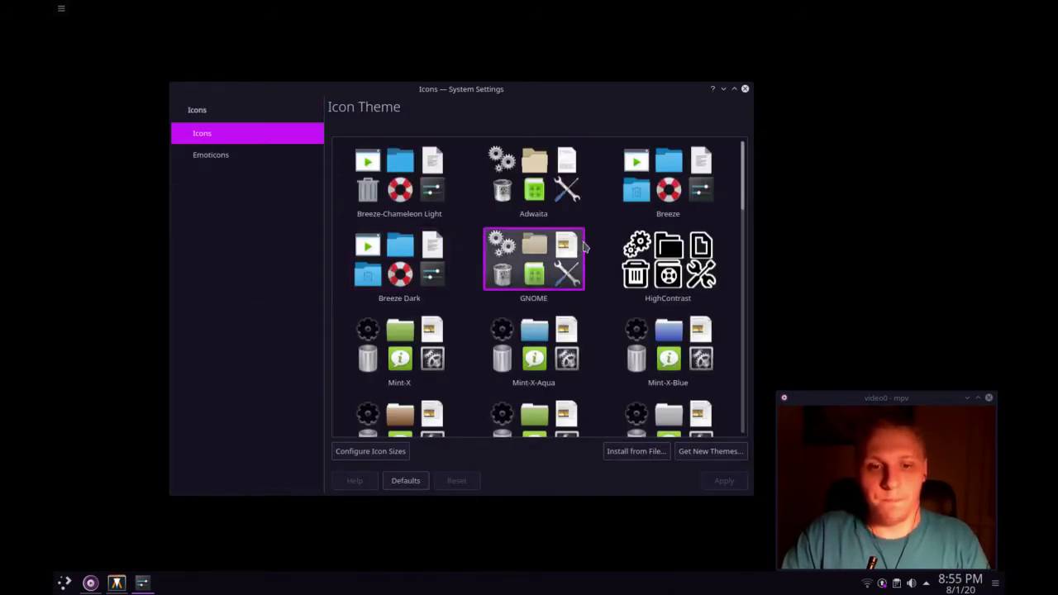
scroll(583, 250, down, 6)
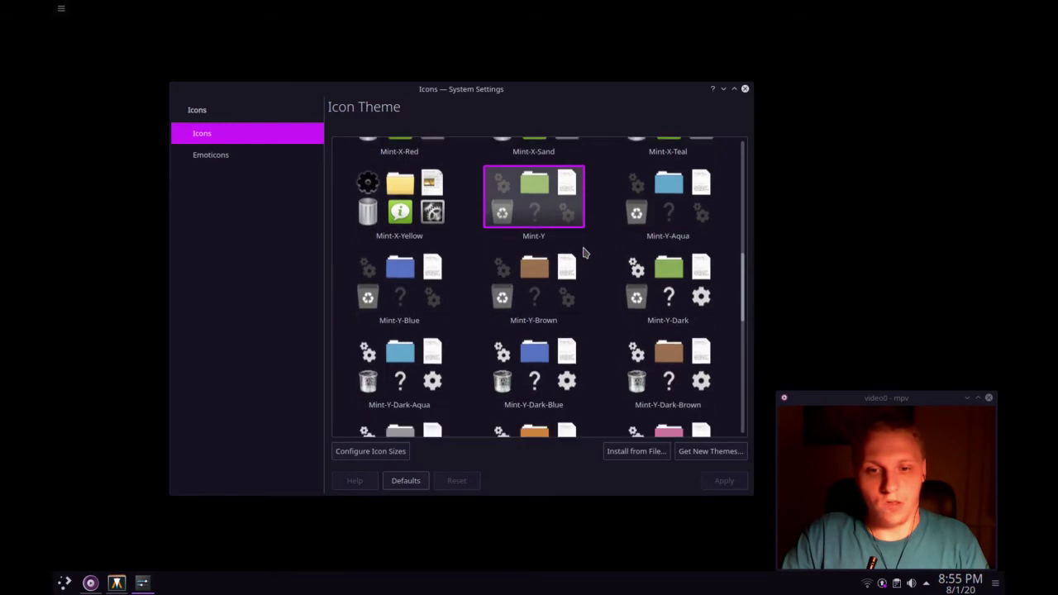
scroll(583, 250, down, 6)
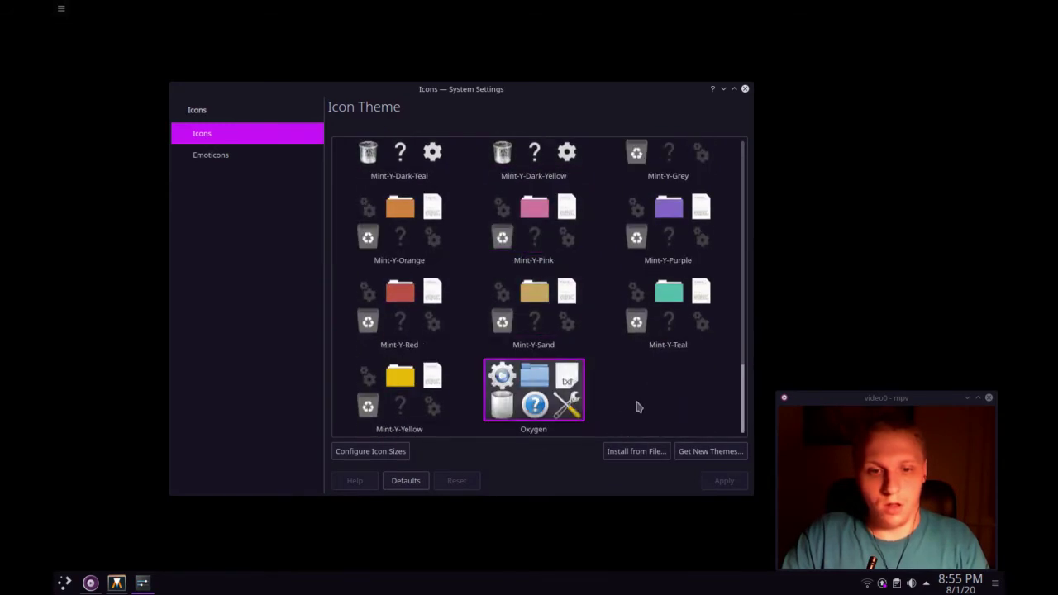
scroll(640, 380, up, 10)
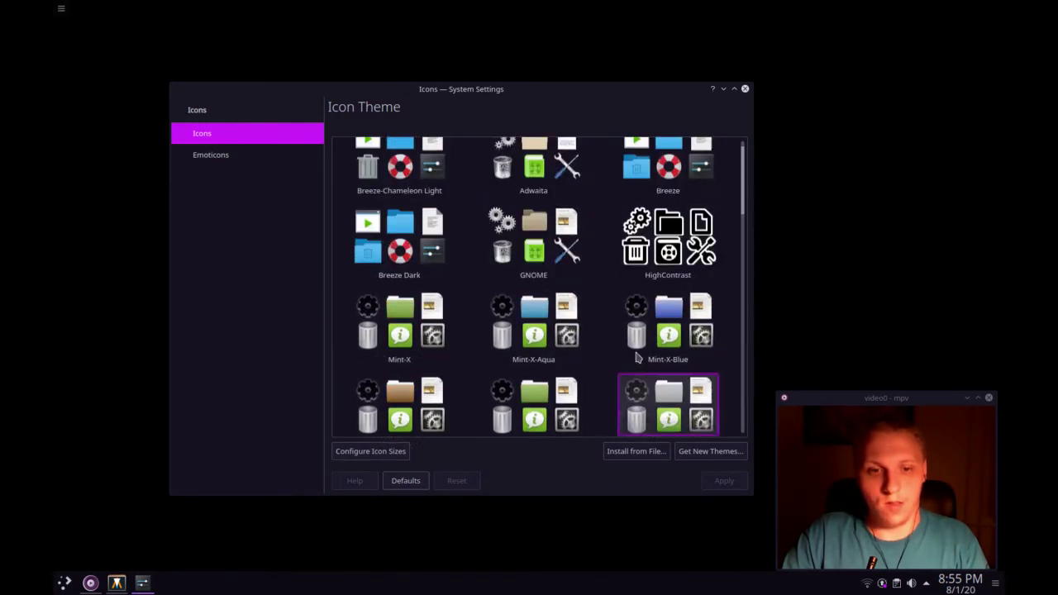
scroll(637, 357, up, 1)
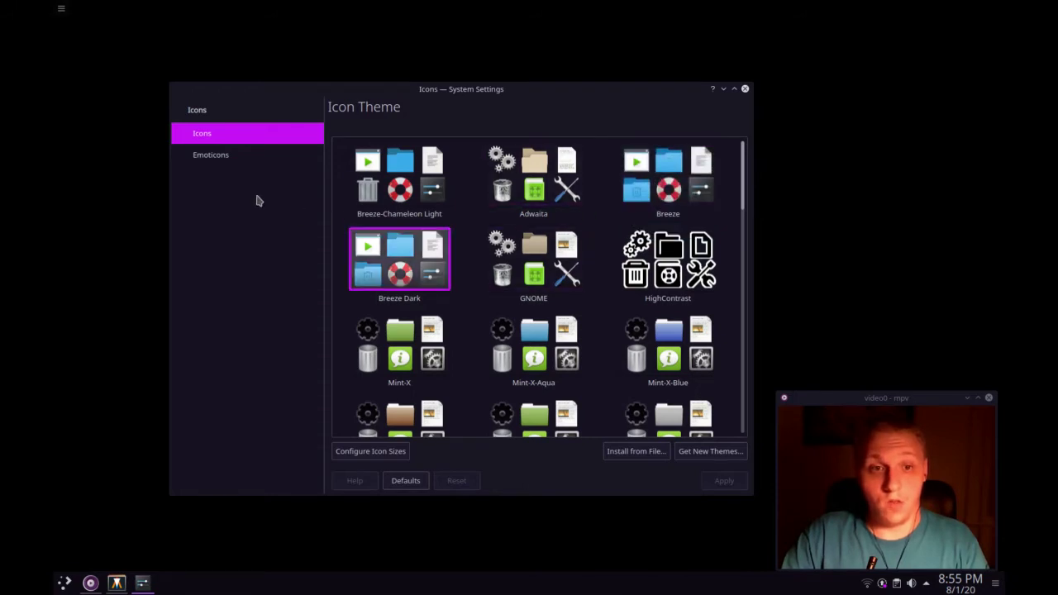
Examine the emoticon themes, including the symbols contained in the Breeze theme.
click(217, 163)
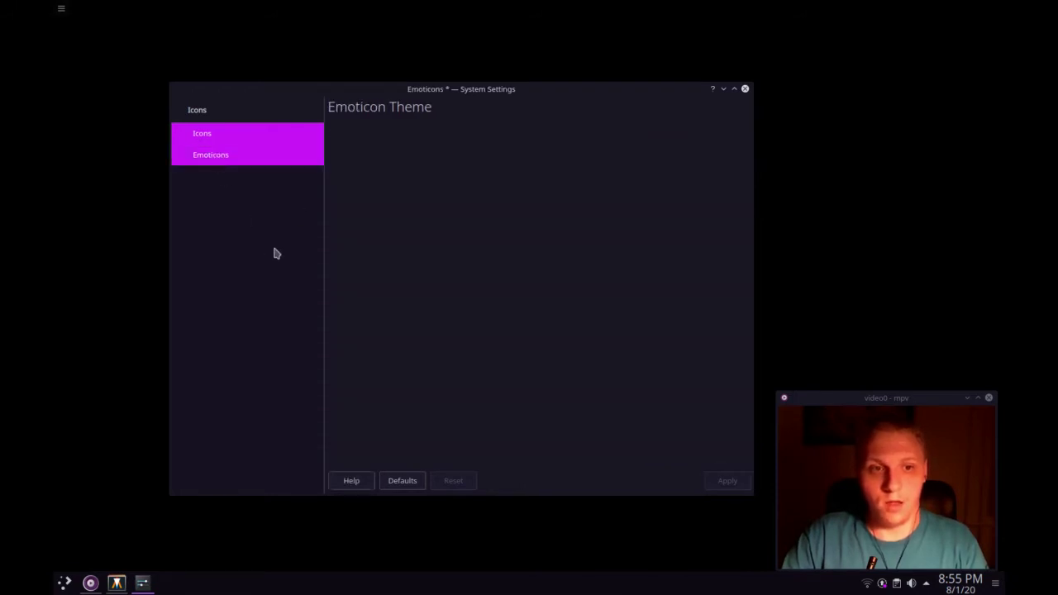
click(248, 156)
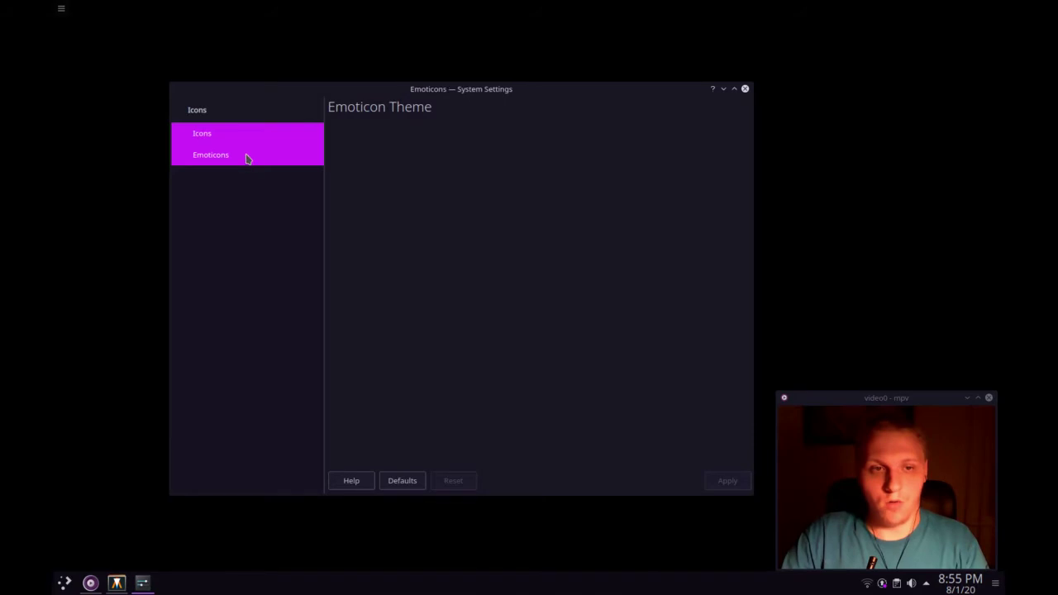
click(385, 142)
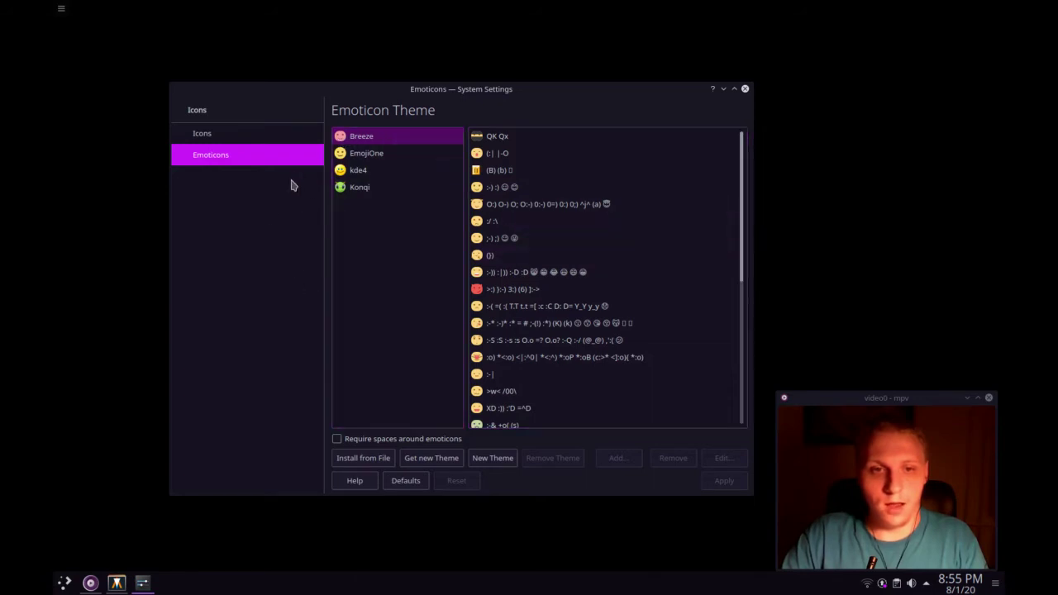
Leave the icon settings and examine the Application Style widget settings, including the fine tuning options.
click(202, 117)
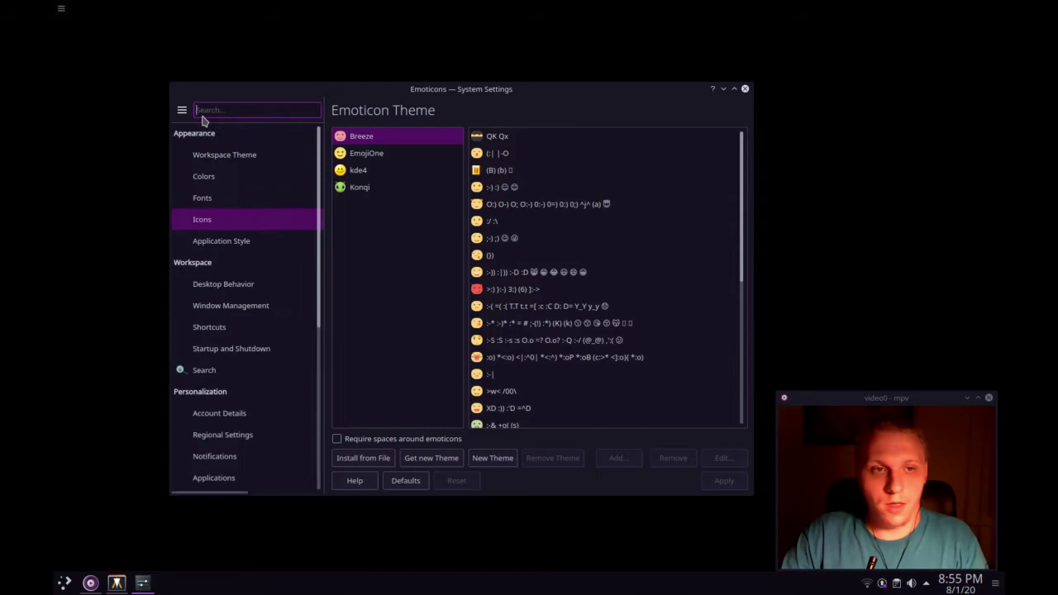
click(261, 248)
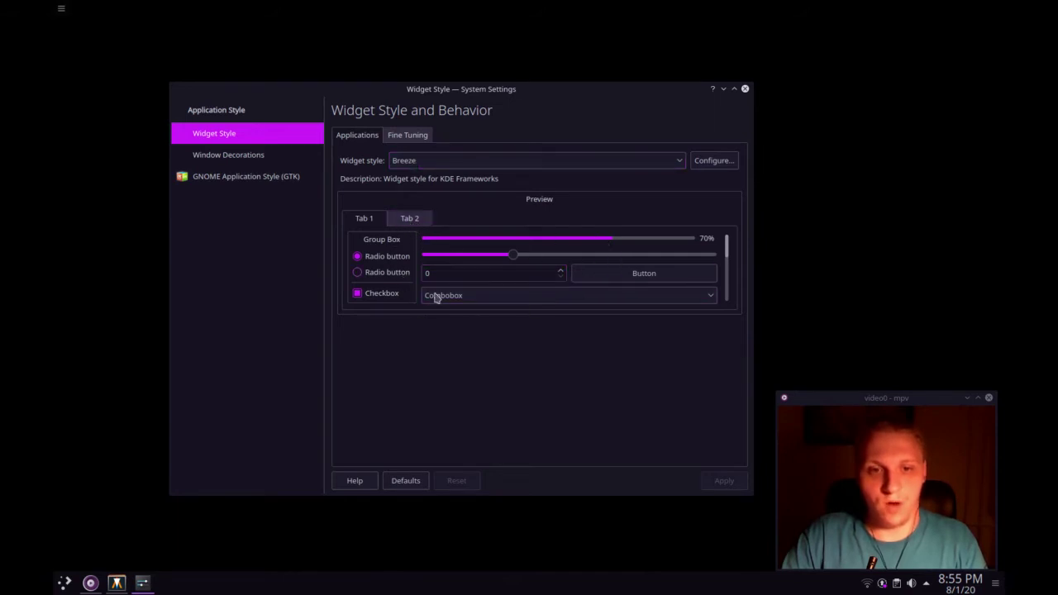
click(515, 254)
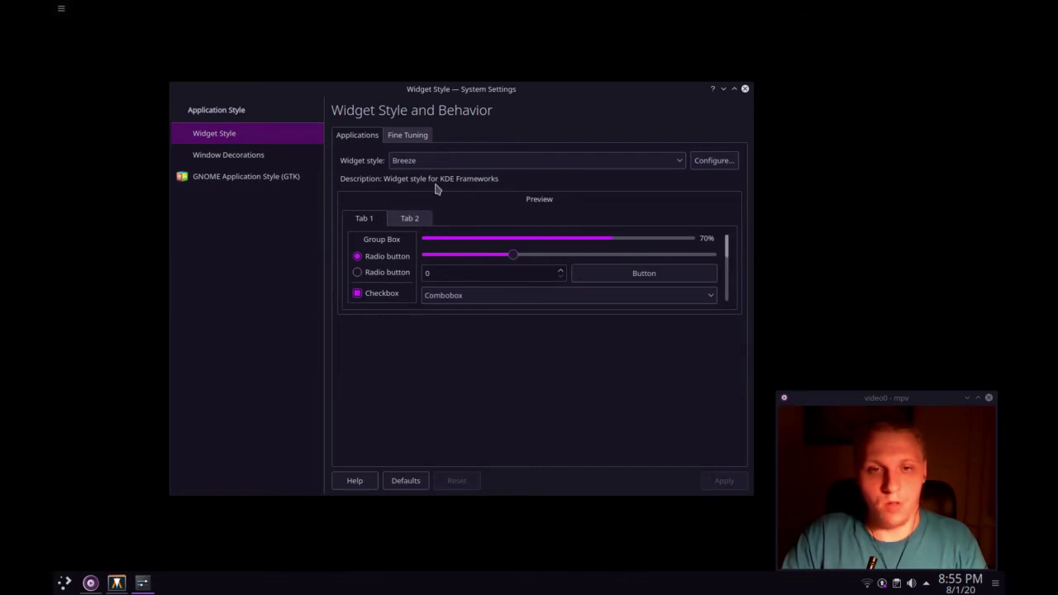
click(407, 137)
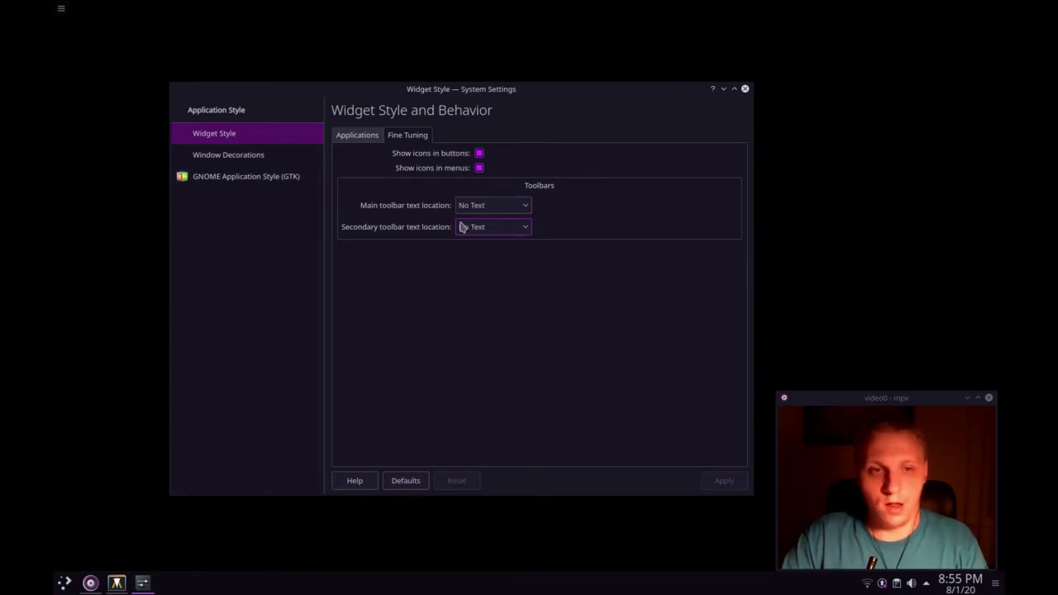
Examine the full list of window decoration themes and the titlebar button settings.
click(243, 162)
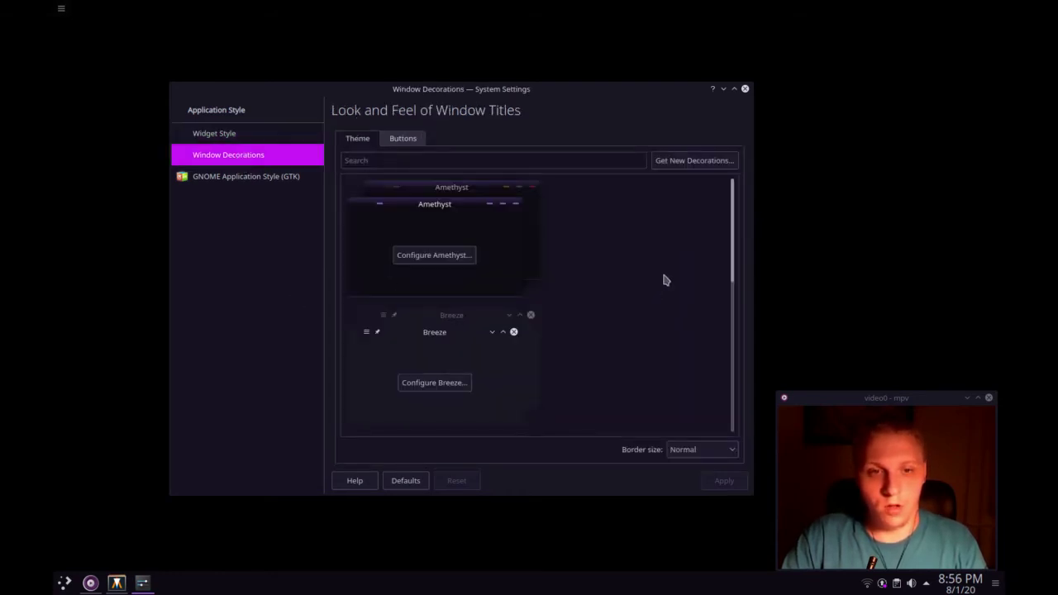
scroll(665, 280, down, 5)
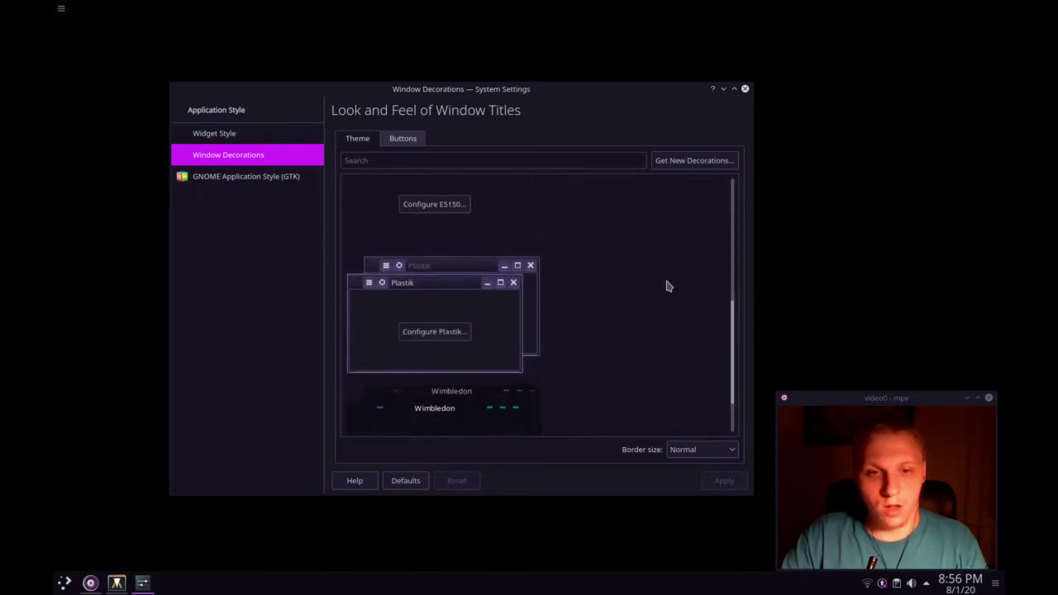
scroll(668, 285, down, 2)
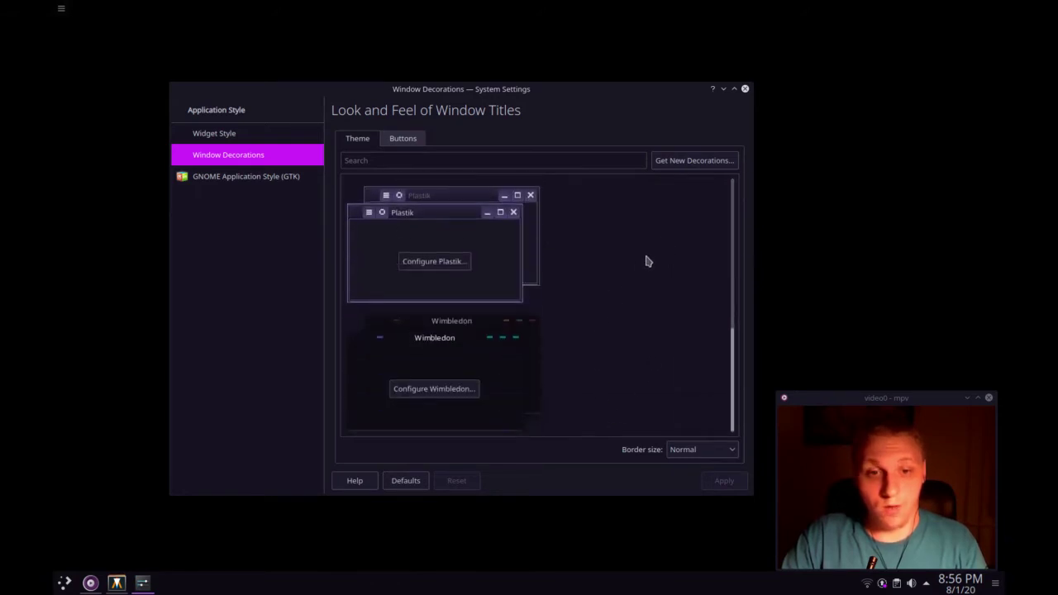
scroll(647, 261, up, 8)
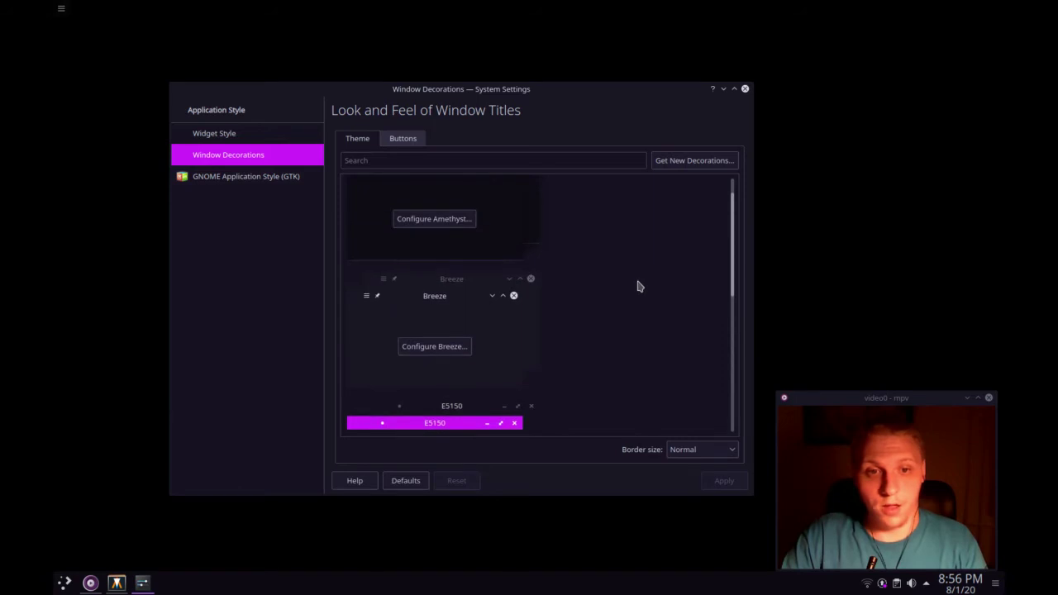
scroll(634, 286, up, 1)
click(404, 141)
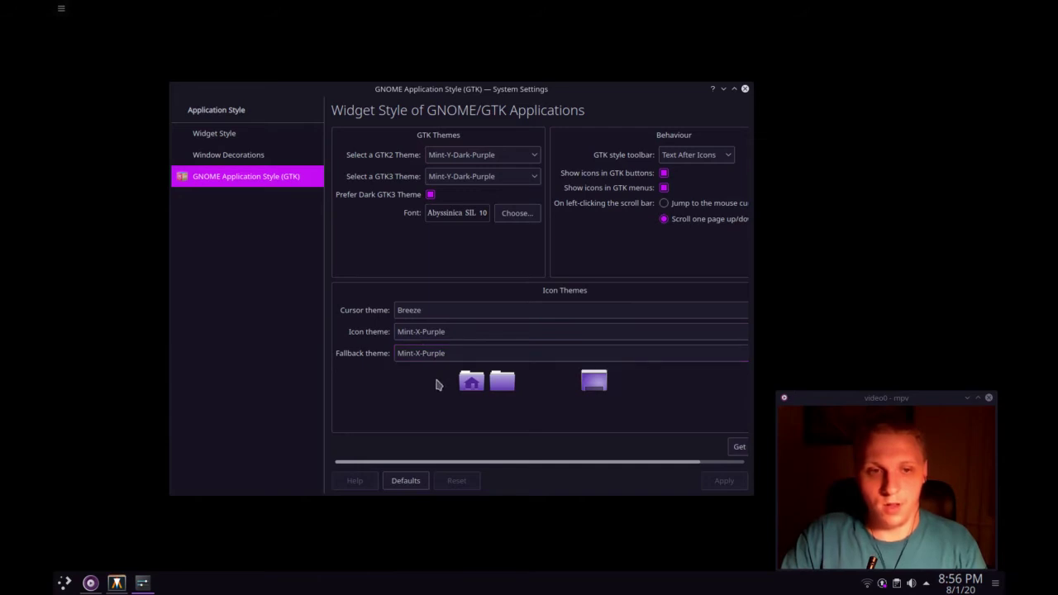
Review the widget style once more, leave Application Style and open the Workspace settings of Desktop Behavior.
click(200, 154)
click(217, 135)
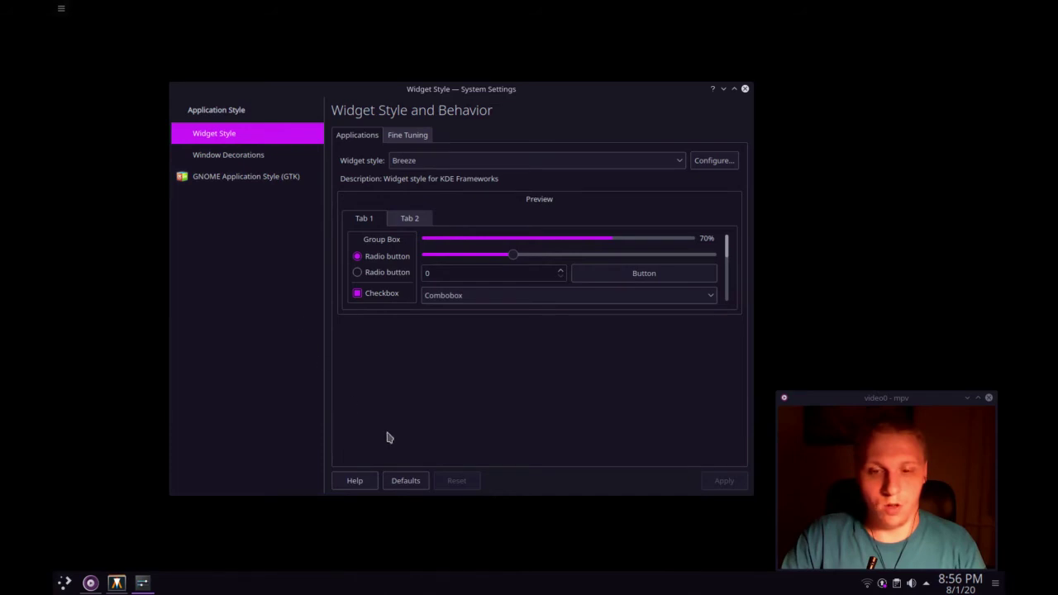
click(199, 100)
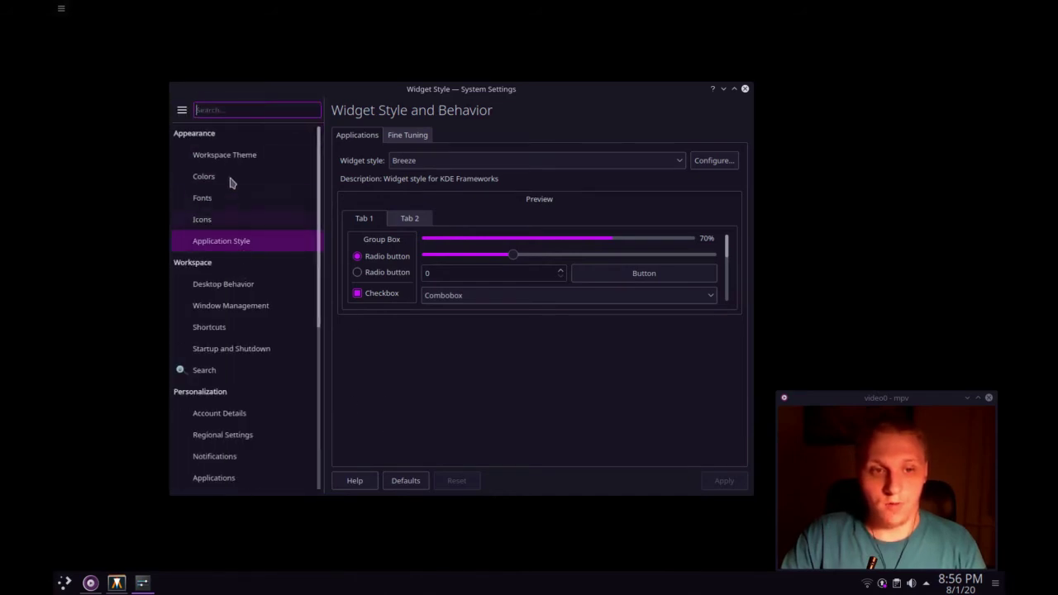
click(230, 283)
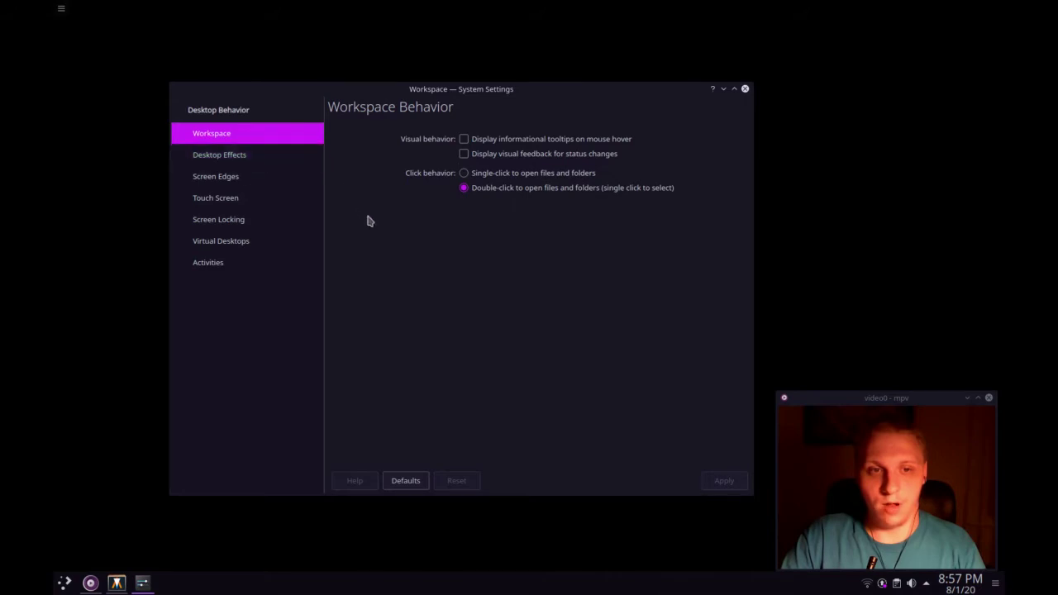
Examine the full list of desktop effects, from the accessibility effects to the window management effects.
click(284, 154)
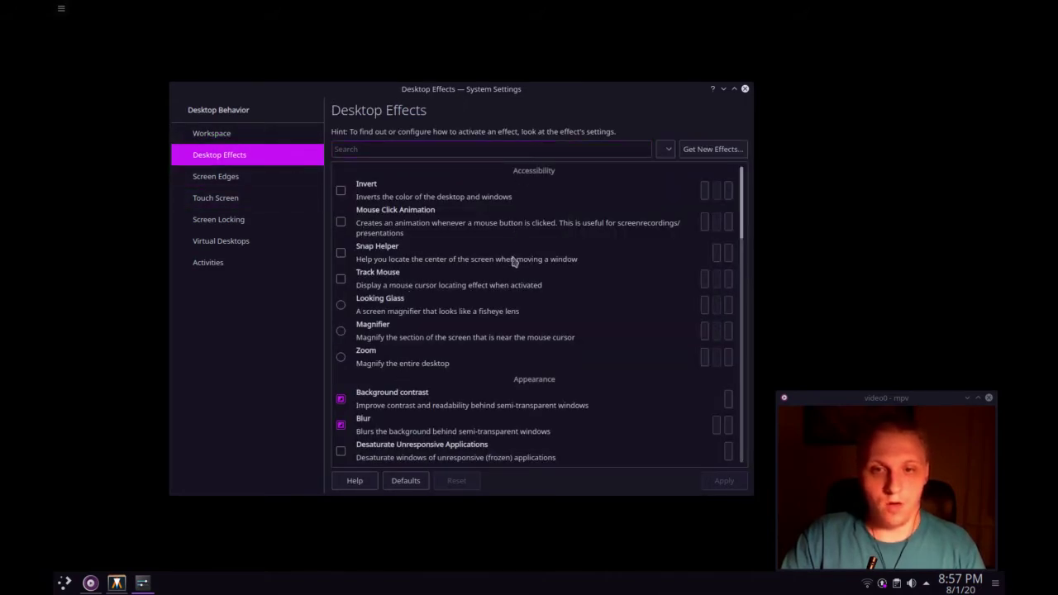
scroll(512, 281, down, 3)
scroll(475, 258, down, 3)
scroll(446, 261, up, 2)
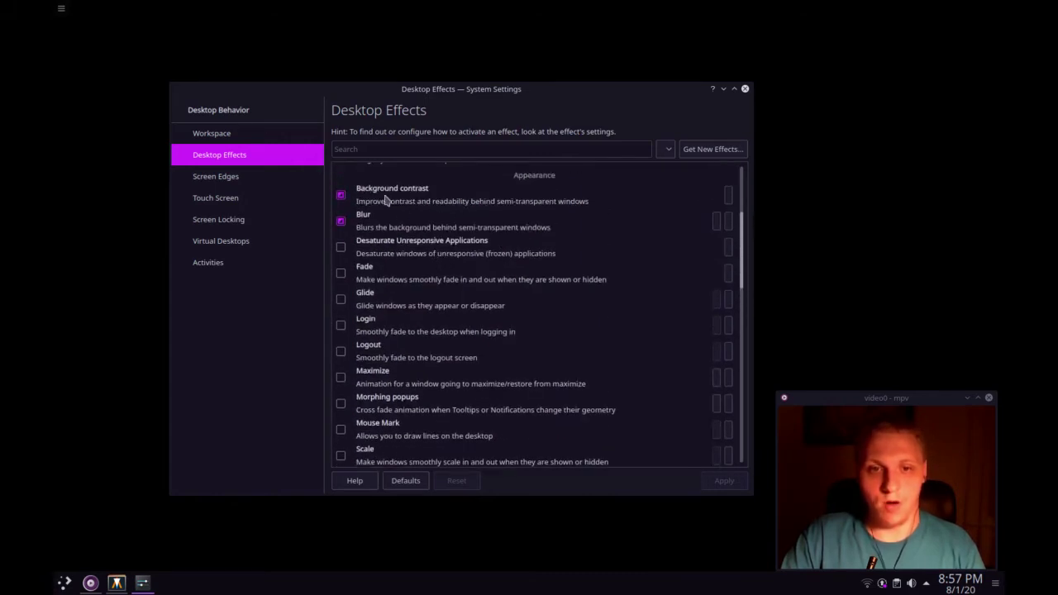
scroll(388, 246, down, 10)
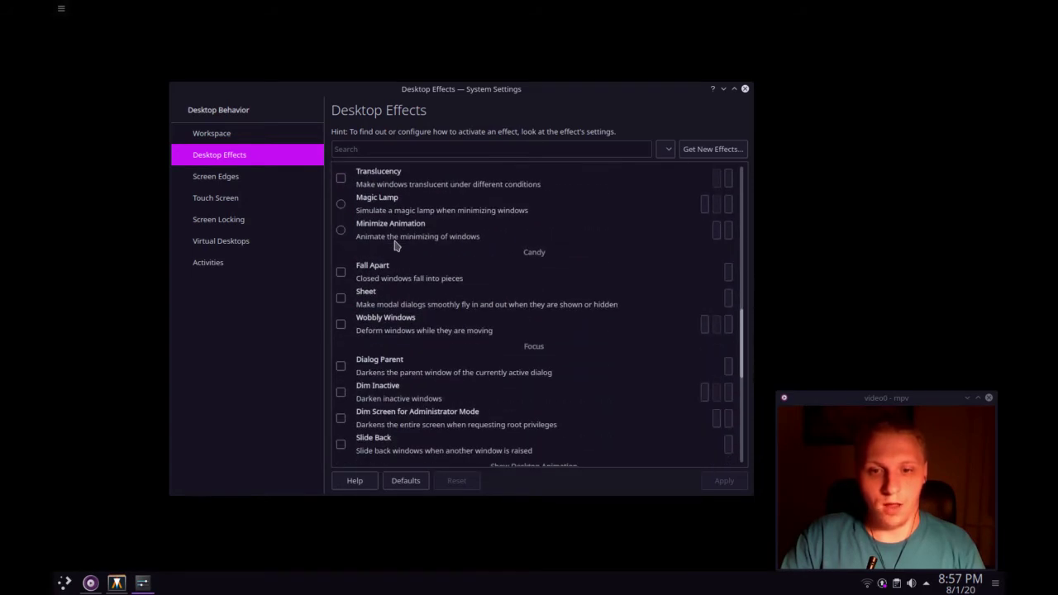
scroll(393, 246, down, 3)
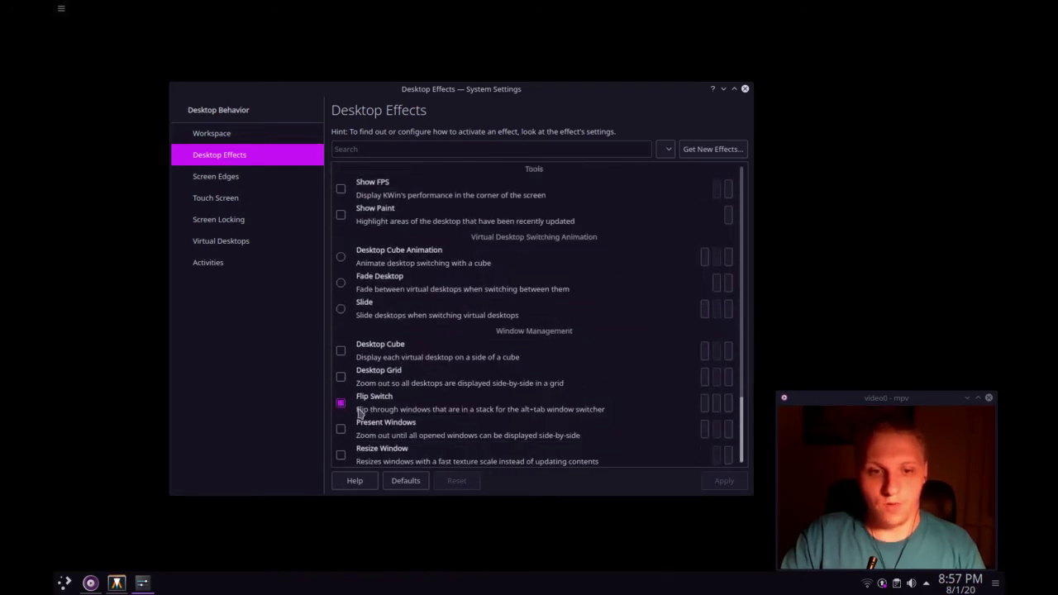
scroll(404, 381, up, 15)
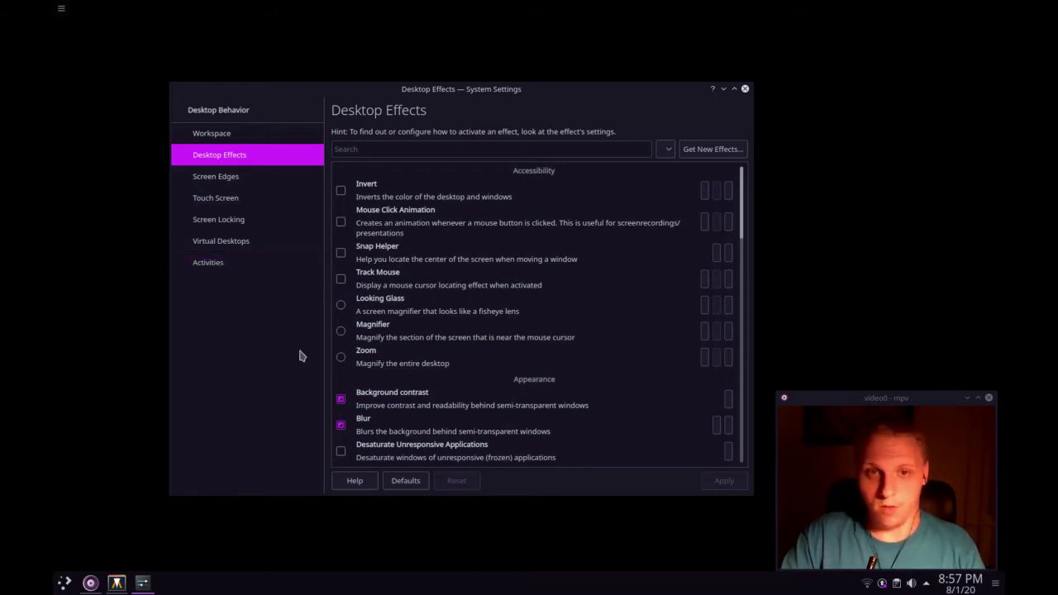
Examine the active screen corners and edges settings and the touch screen swipe gestures.
click(252, 176)
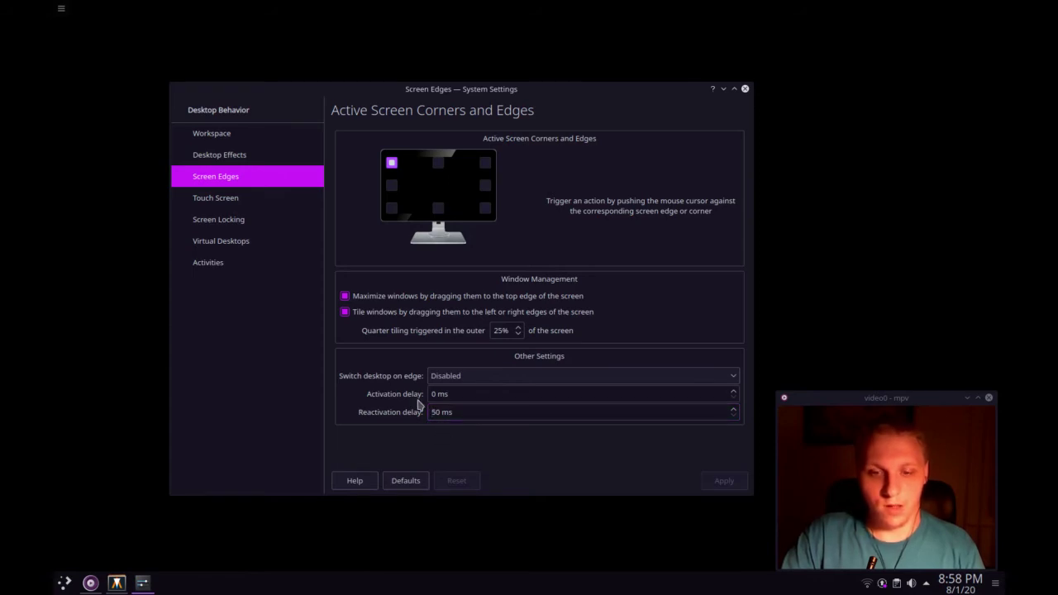
mouse_move(509, 98)
mouse_down()
mouse_move(545, 21)
mouse_move(538, 111)
mouse_move(549, 17)
mouse_move(576, 22)
mouse_move(579, 7)
mouse_move(533, 118)
mouse_move(499, 90)
mouse_up()
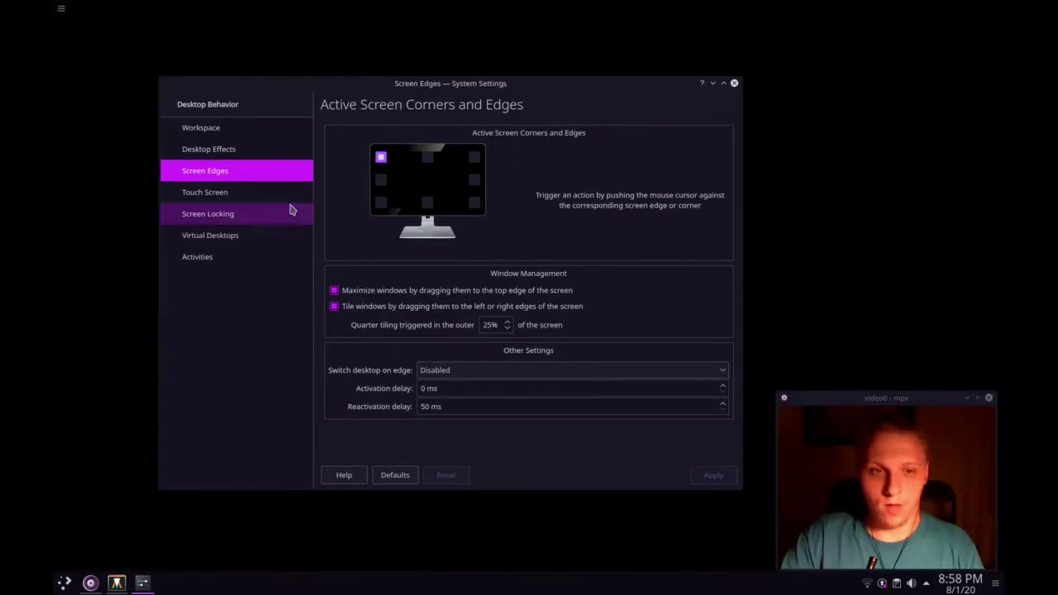
click(266, 194)
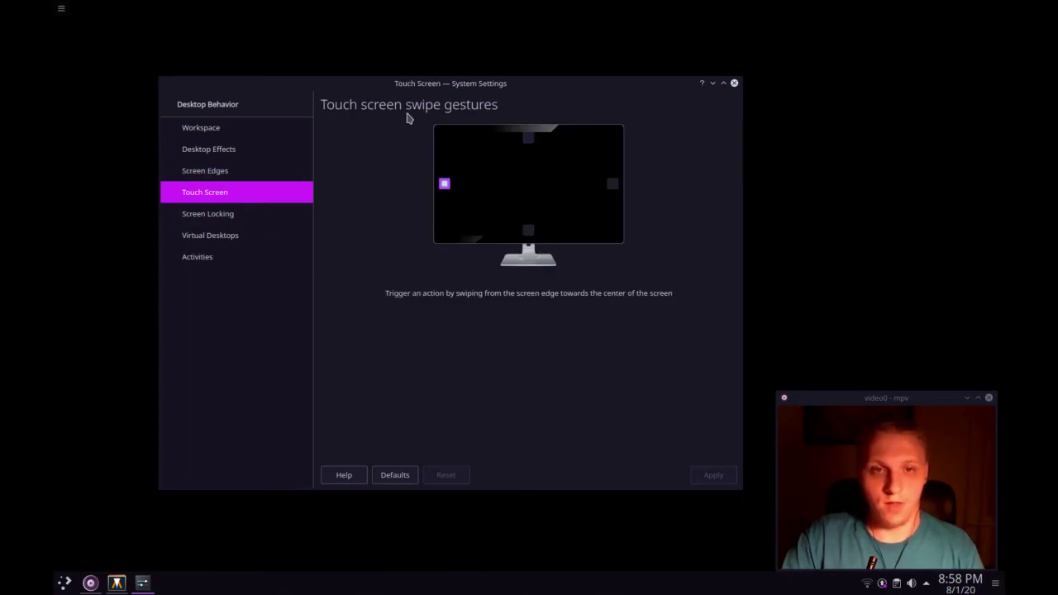
Examine the screen locking settings, covering both the activation options and the lock screen appearance.
click(247, 215)
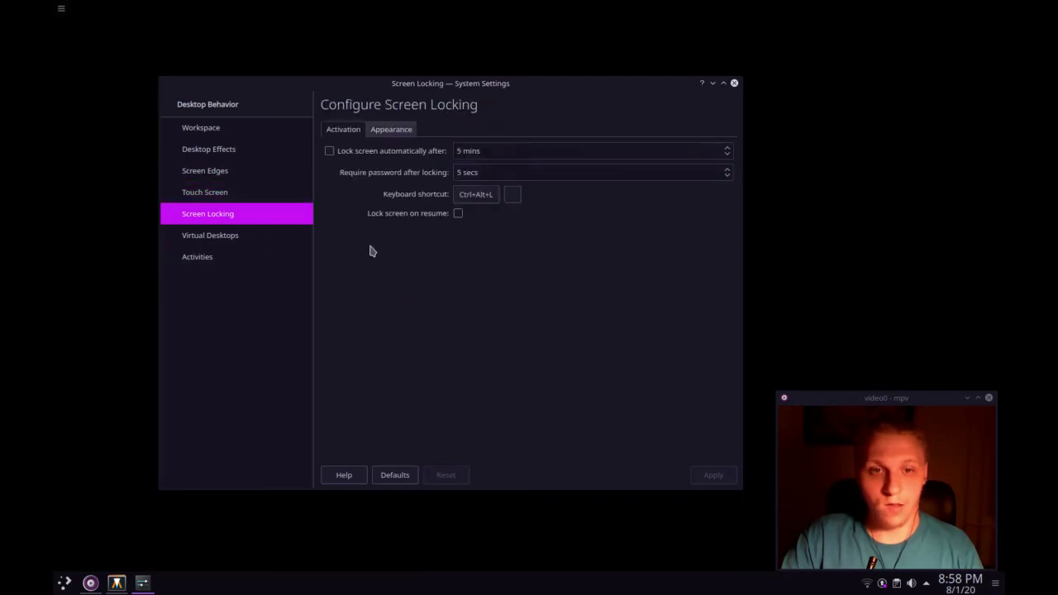
click(383, 133)
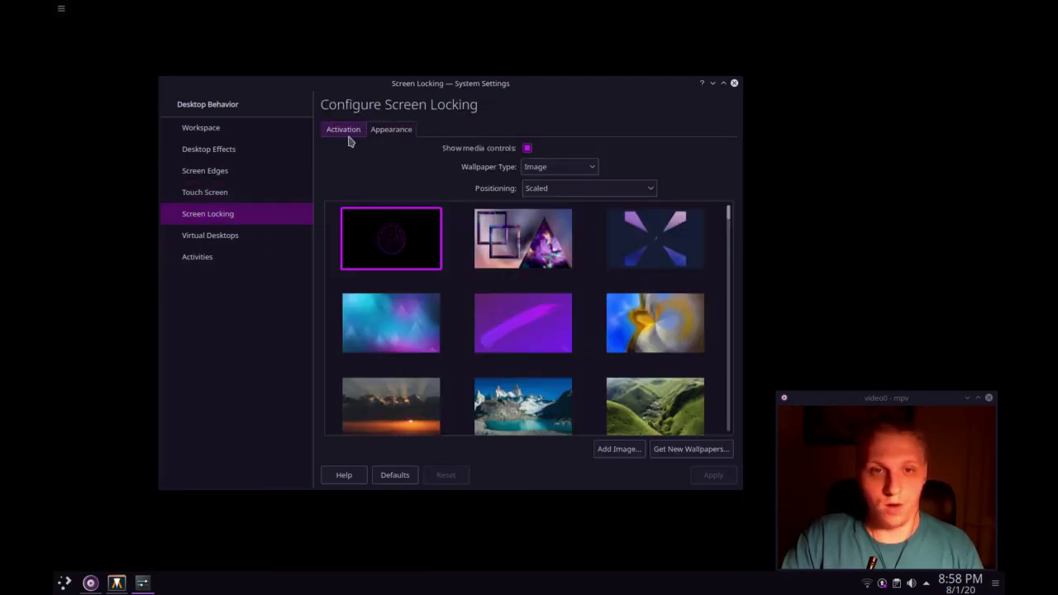
click(347, 134)
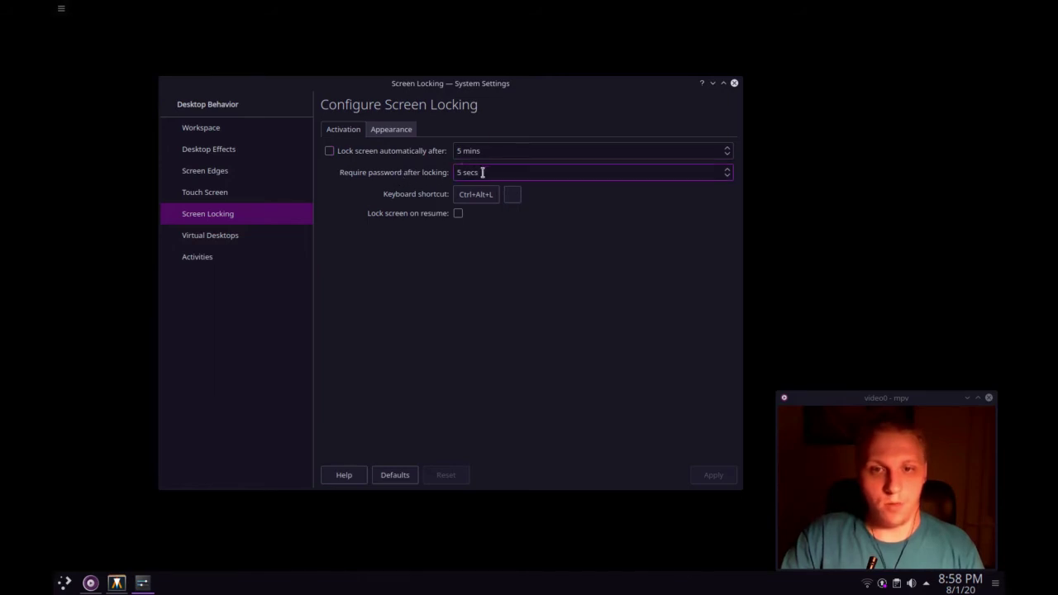
click(399, 133)
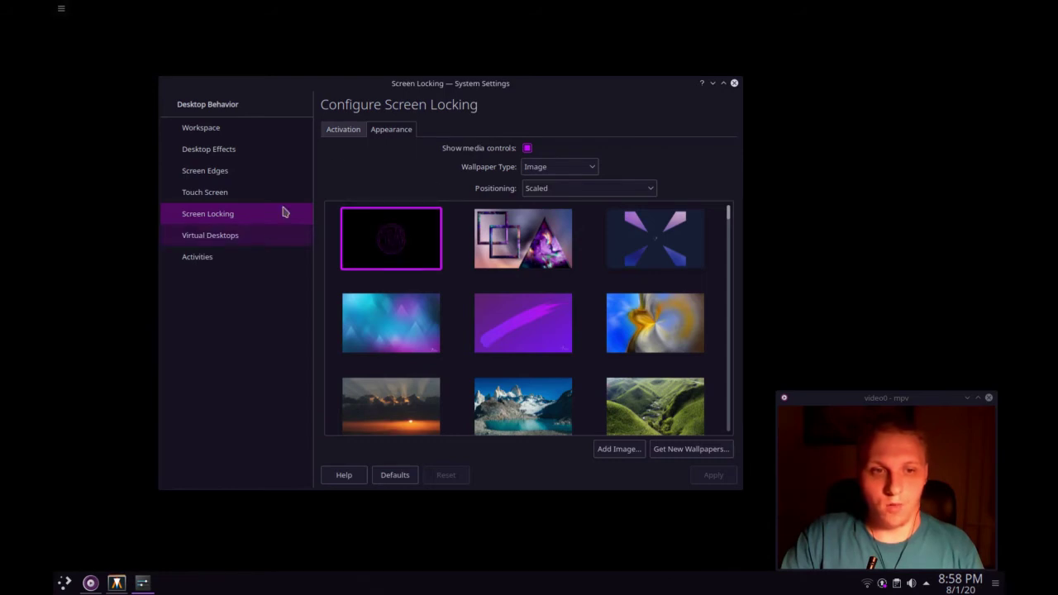
Examine the virtual desktop settings, covering the desktop layout and the switching options.
drag(373, 80, 409, 74)
click(263, 232)
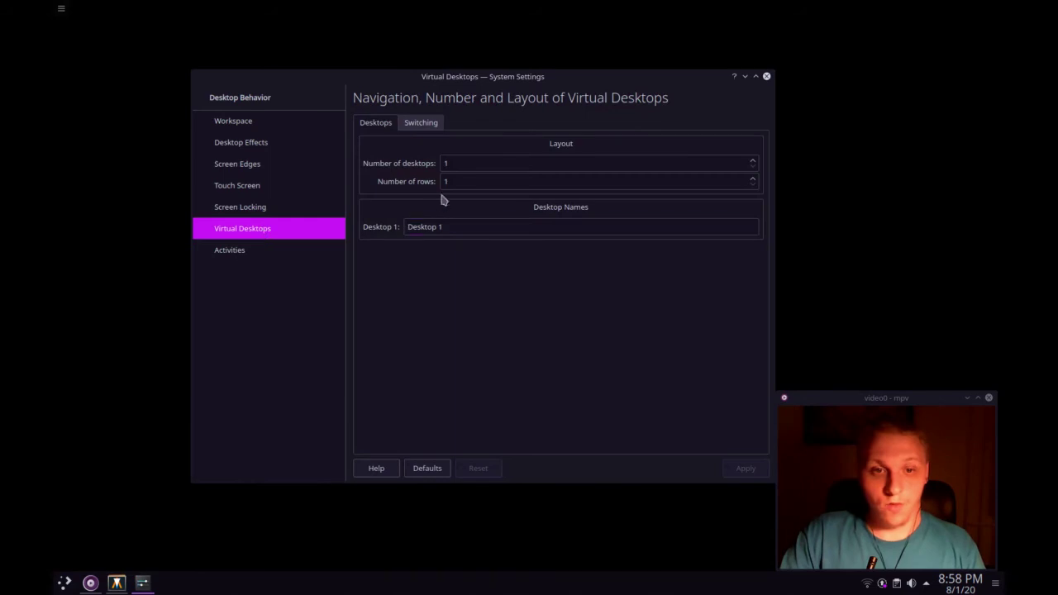
click(417, 123)
click(383, 123)
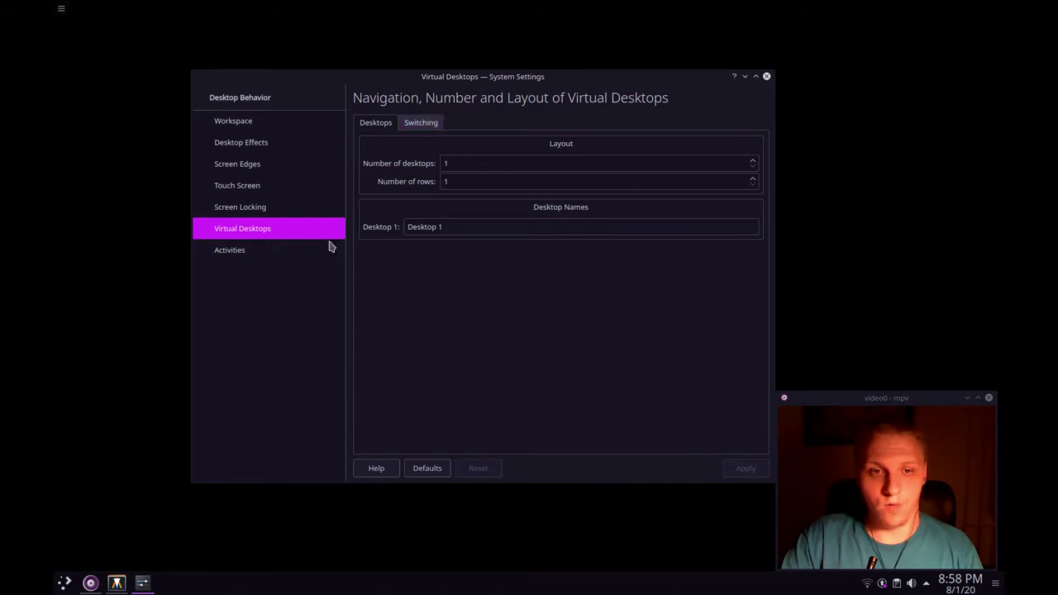
Examine the Activities settings, covering the activity list, the switching options and the privacy options.
click(300, 249)
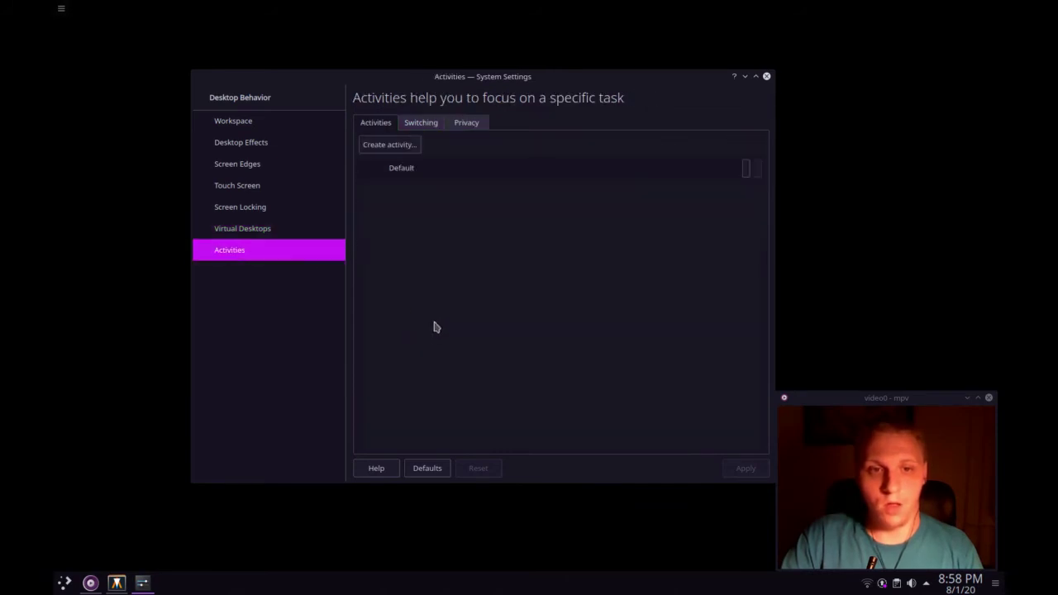
click(423, 124)
click(465, 123)
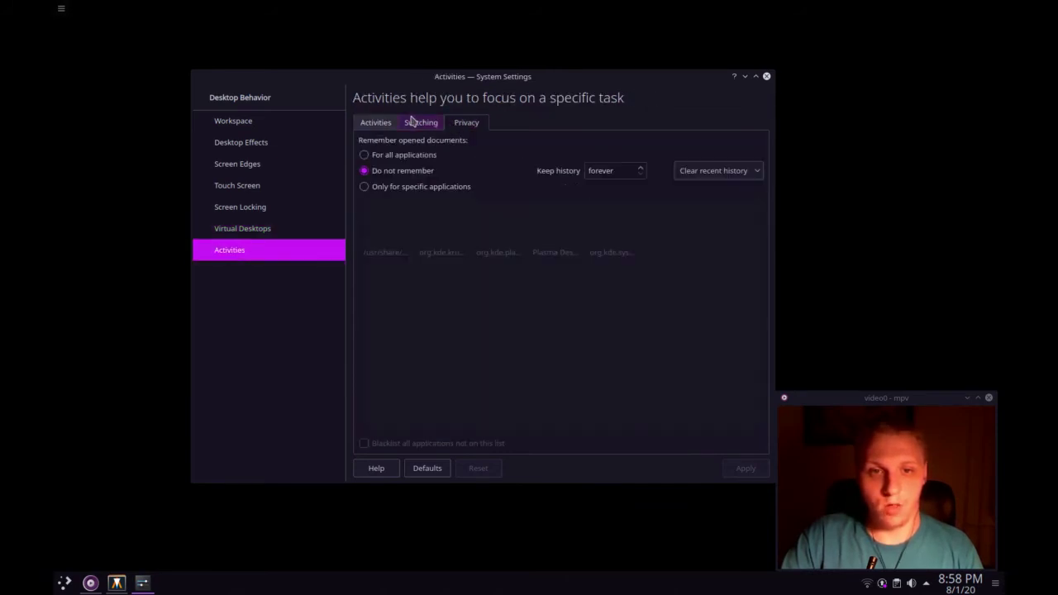
click(388, 124)
click(467, 125)
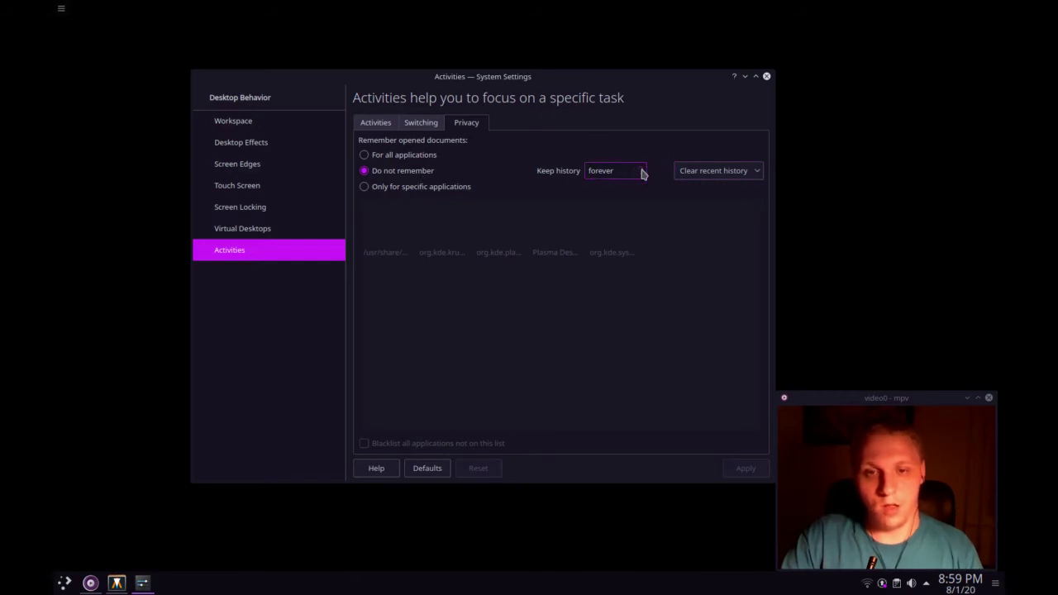
Try keeping the activity history for a limited number of months and return the duration to forever.
scroll(642, 170, up, 2)
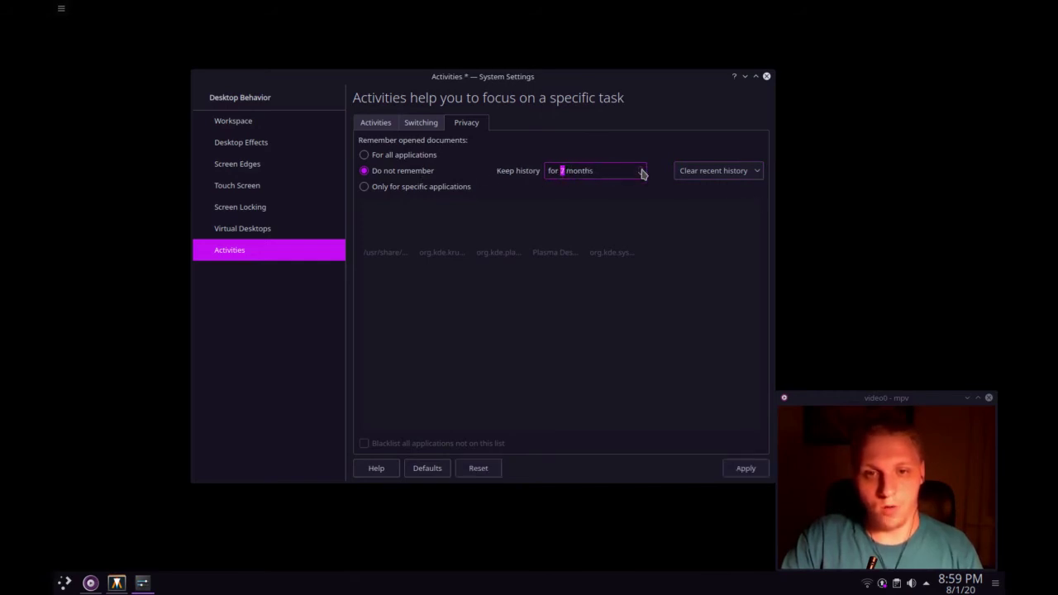
scroll(642, 173, up, 3)
scroll(641, 177, down, 2)
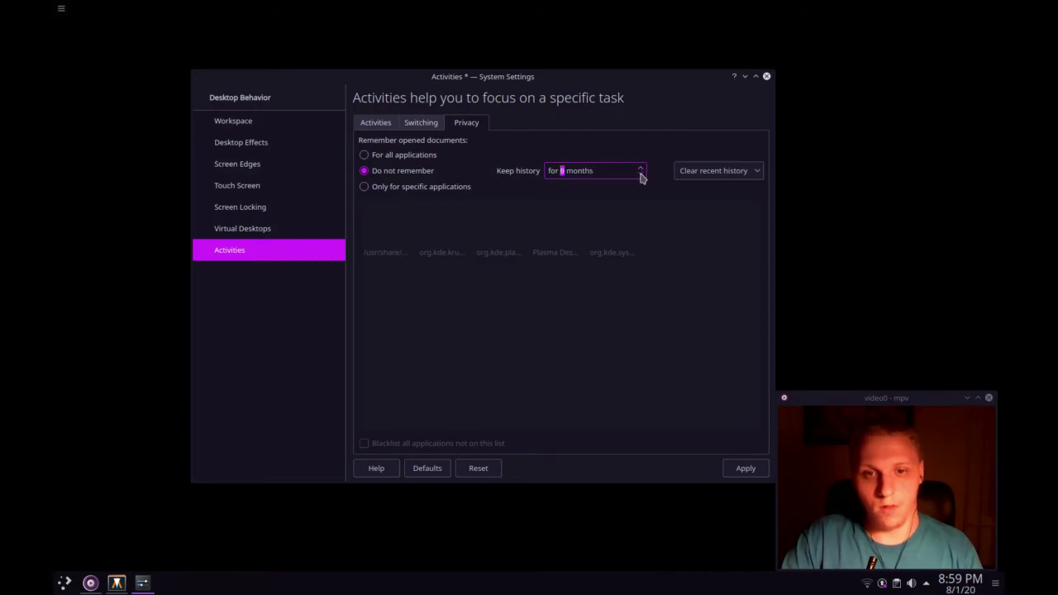
scroll(641, 177, down, 4)
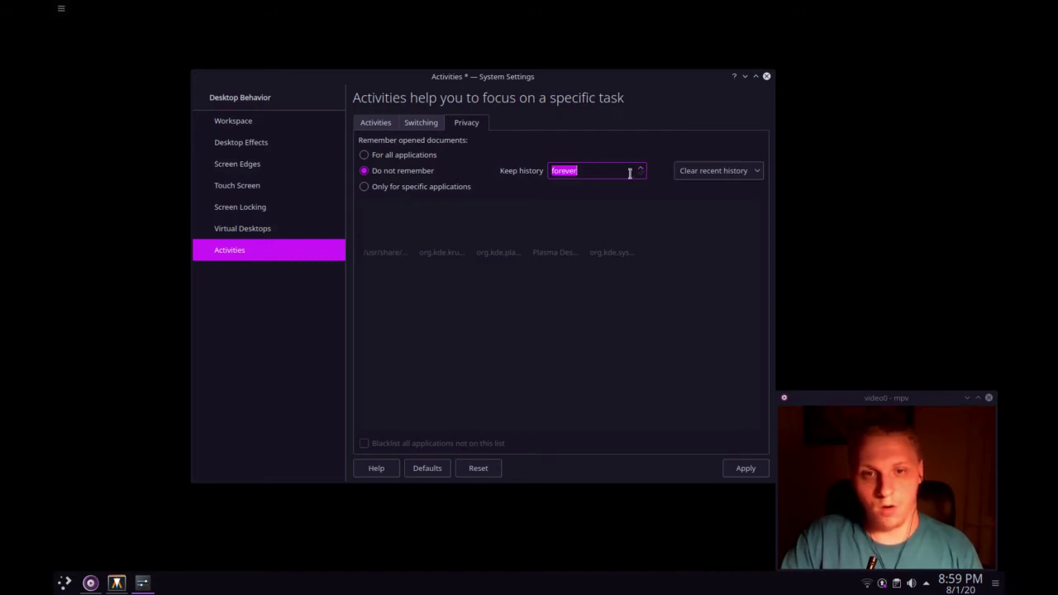
click(570, 175)
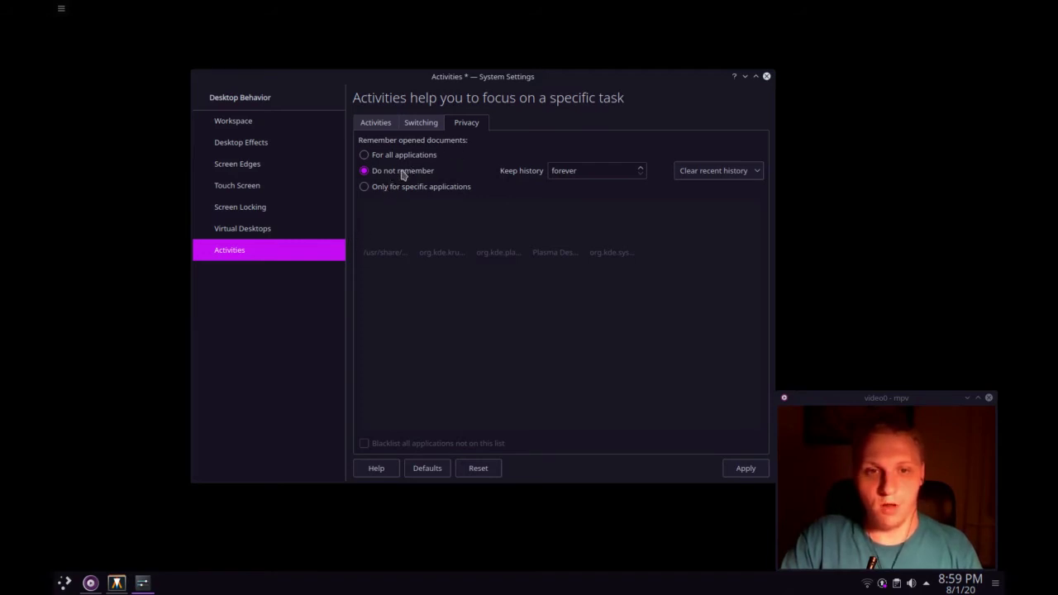
Open the Window Management settings and apply the pending Activities privacy changes.
mouse_move(432, 75)
mouse_down()
mouse_move(448, 87)
mouse_move(423, 84)
mouse_up()
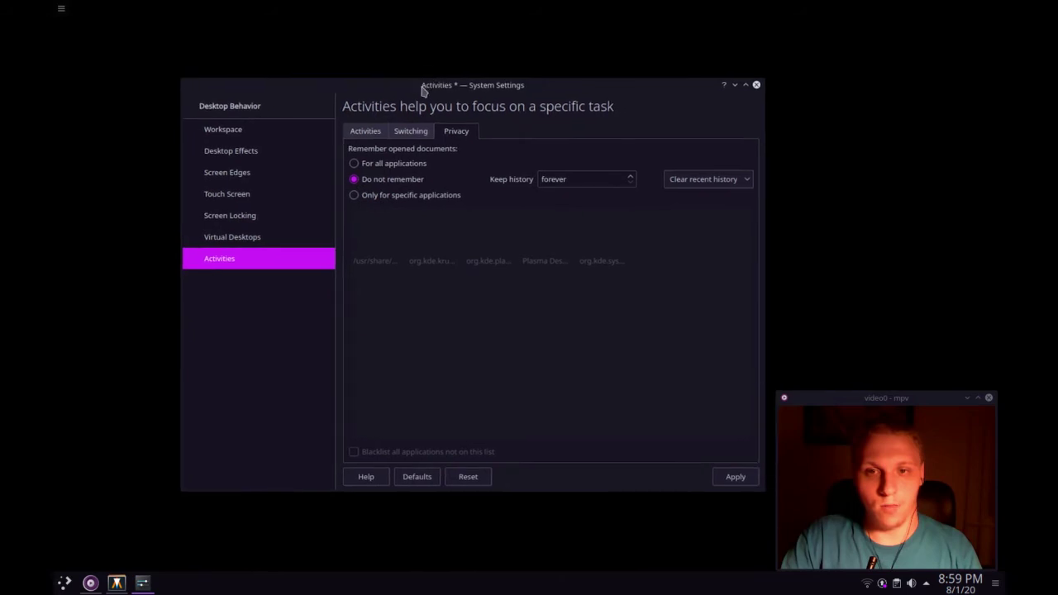
click(222, 107)
click(266, 302)
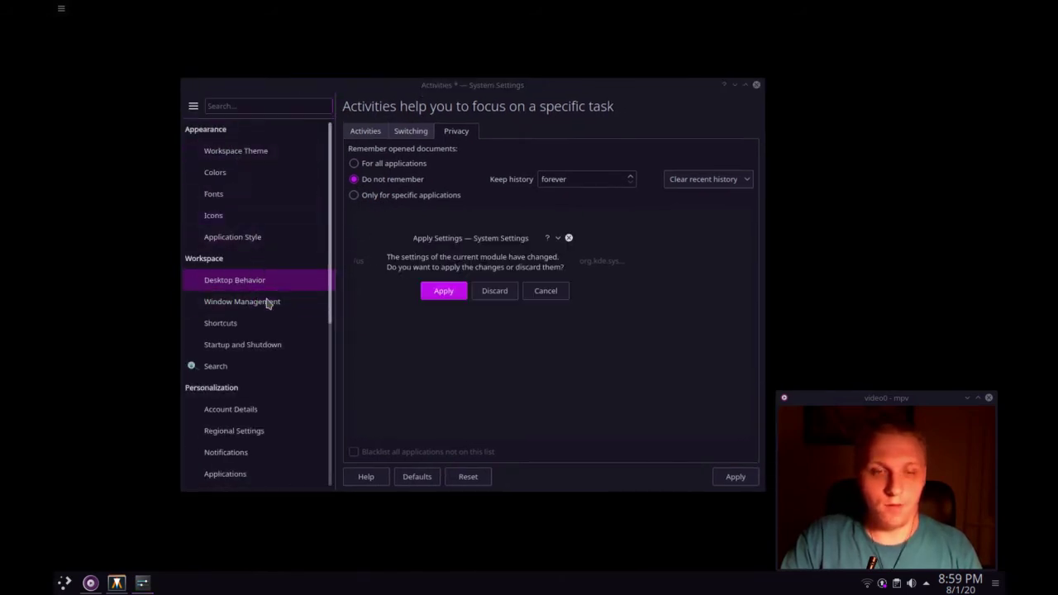
click(443, 291)
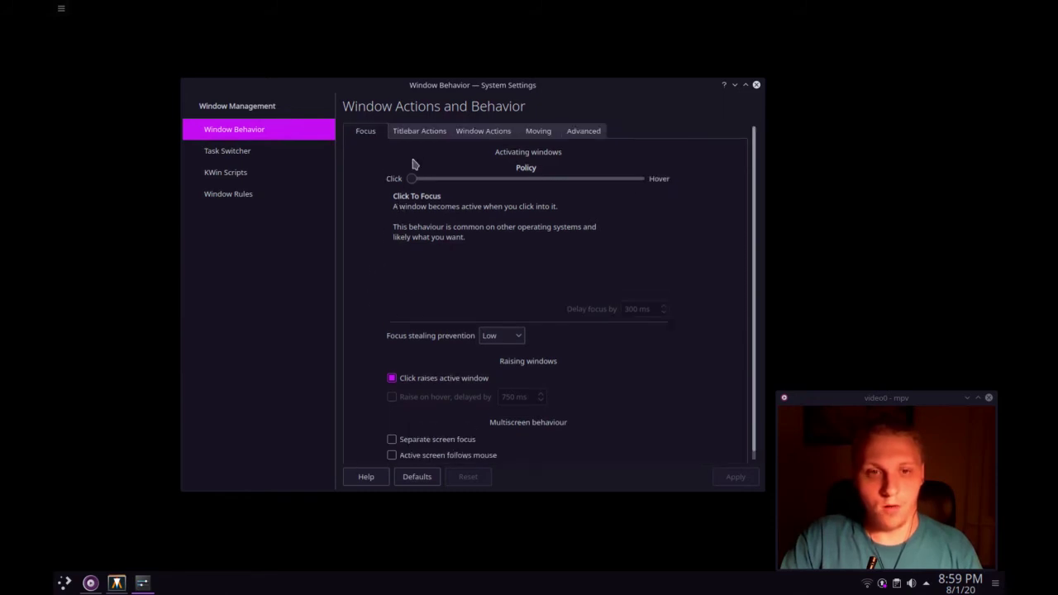
Examine the window behavior settings, covering titlebar actions, window actions, moving and the advanced options.
click(419, 132)
click(476, 131)
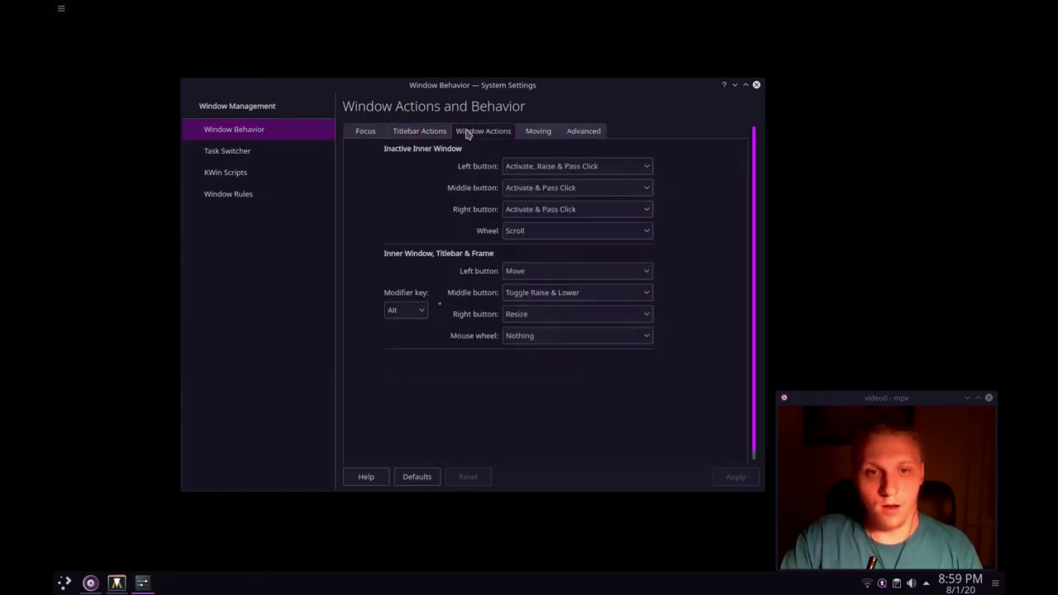
click(533, 132)
click(577, 132)
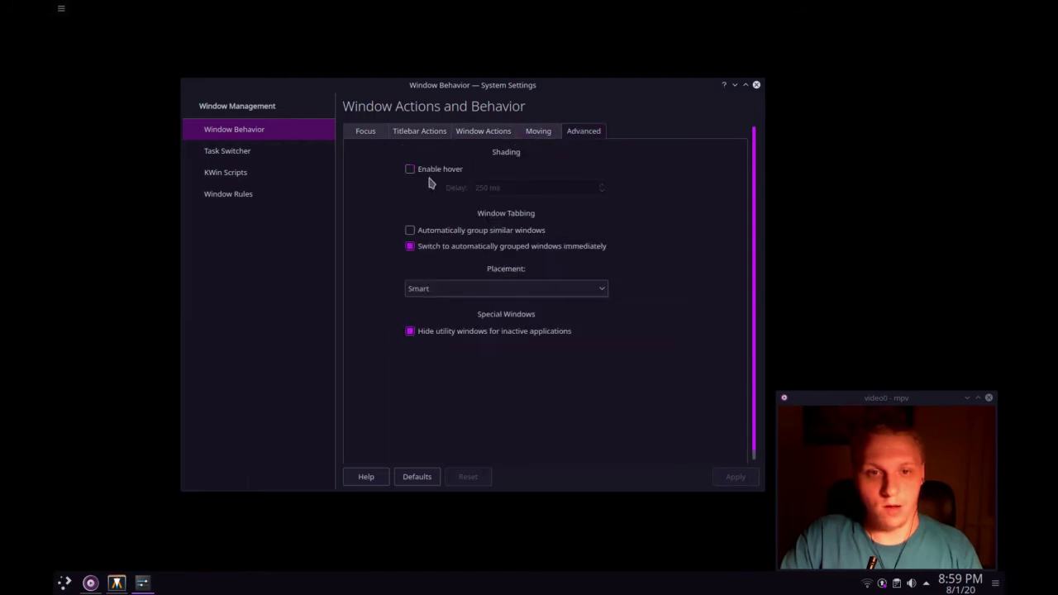
Examine the main Task Switcher settings and try out the switcher by cycling through the open windows.
click(277, 156)
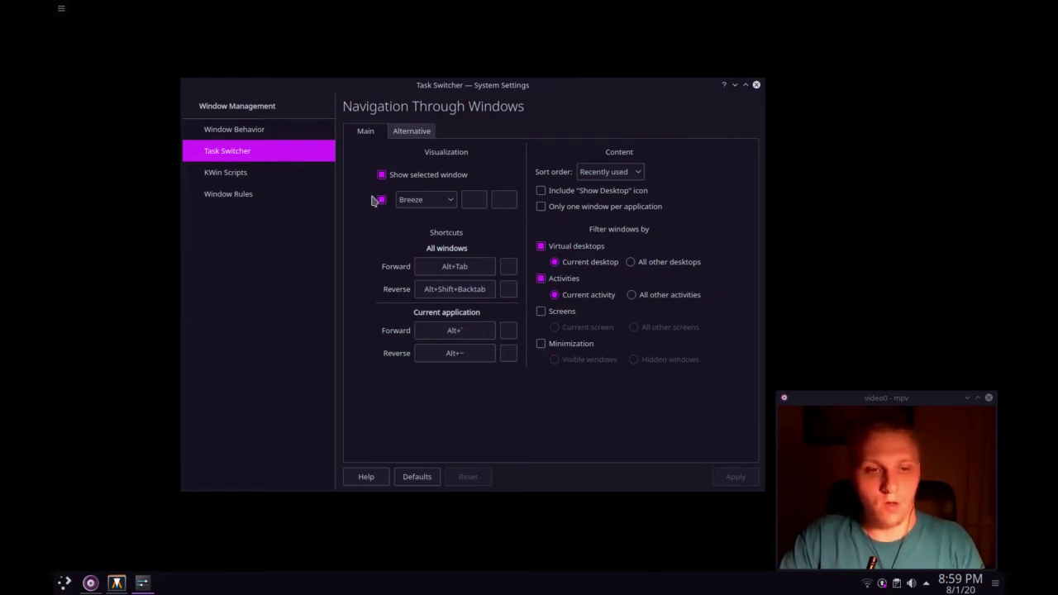
key(alt+Tab)
key(alt+Tab)
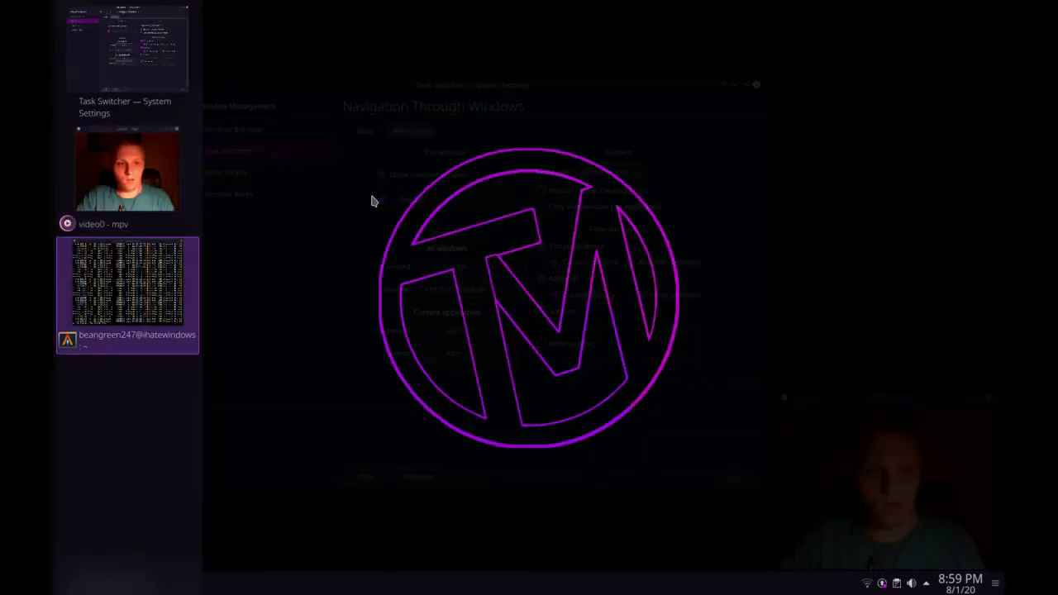
key(alt+Tab)
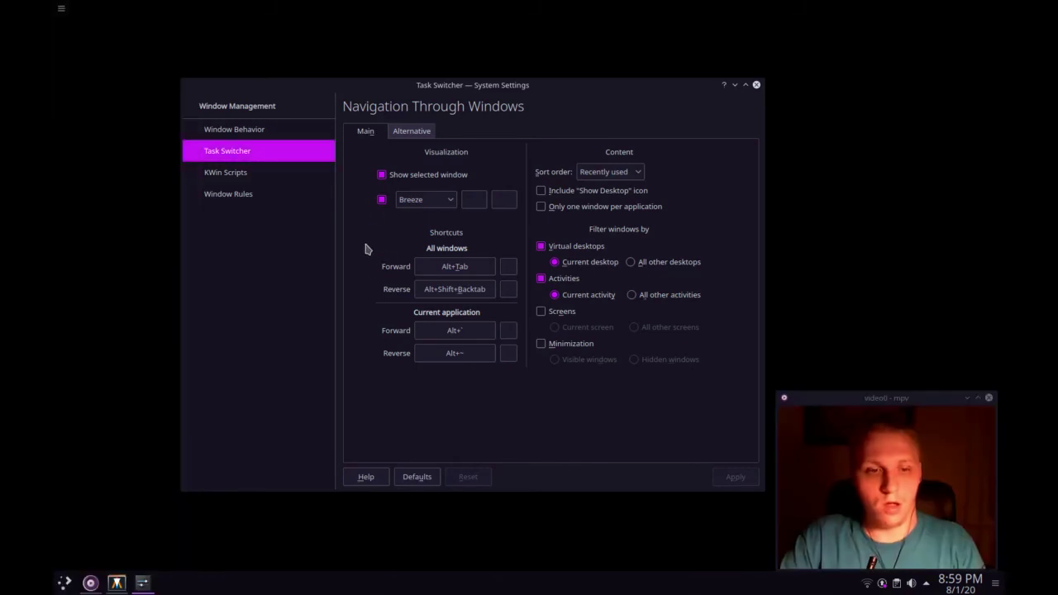
key(alt+Tab)
key(alt+Tab)
key(alt+Tab)
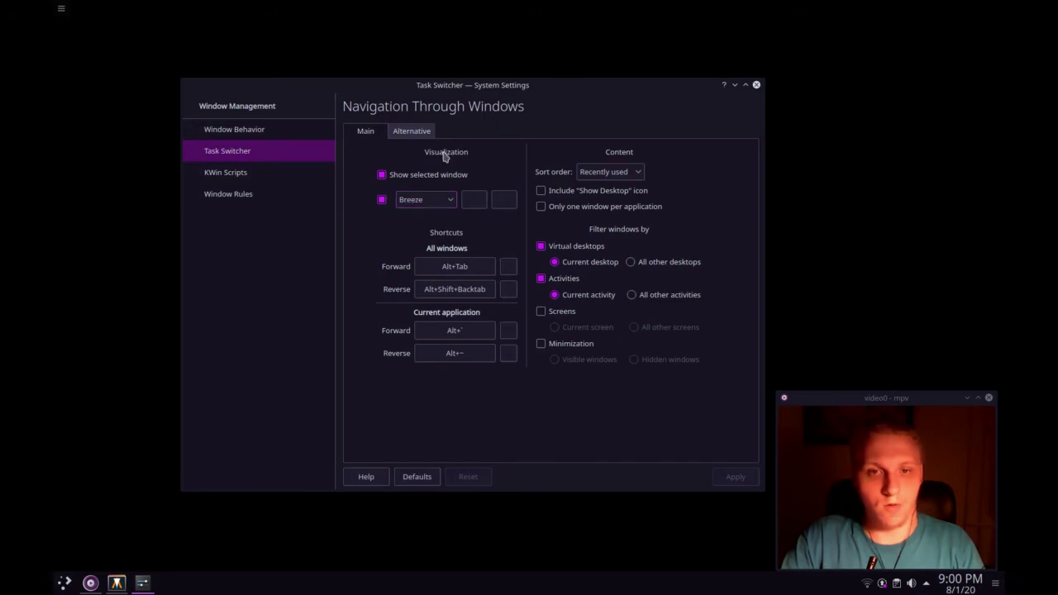
Check the task switcher's visualization choices and preview the Breeze switcher without changing windows.
click(418, 206)
click(419, 207)
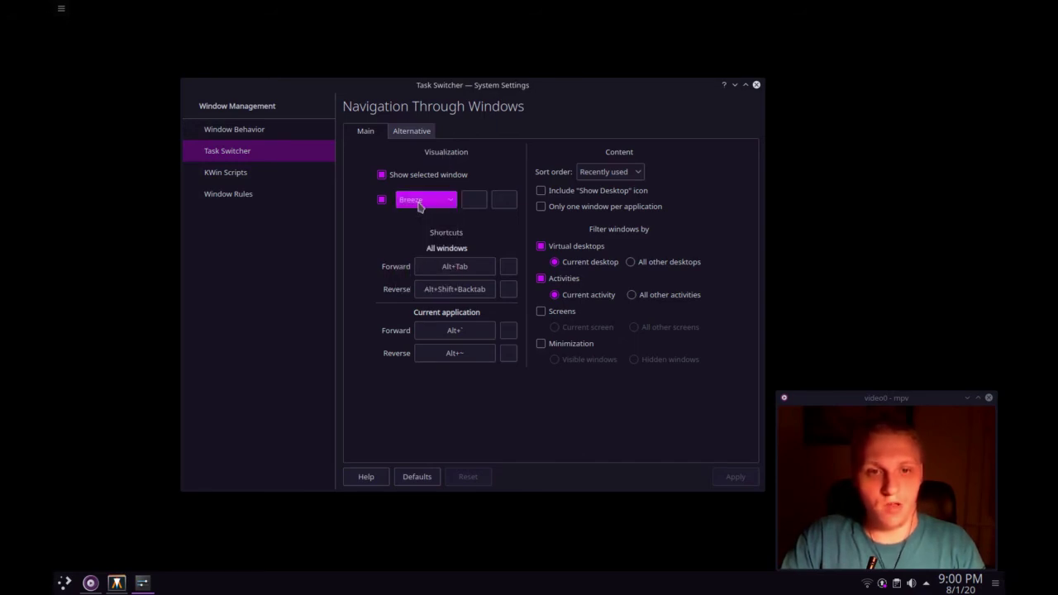
key(alt+Tab)
key(alt+Tab)
key(Escape)
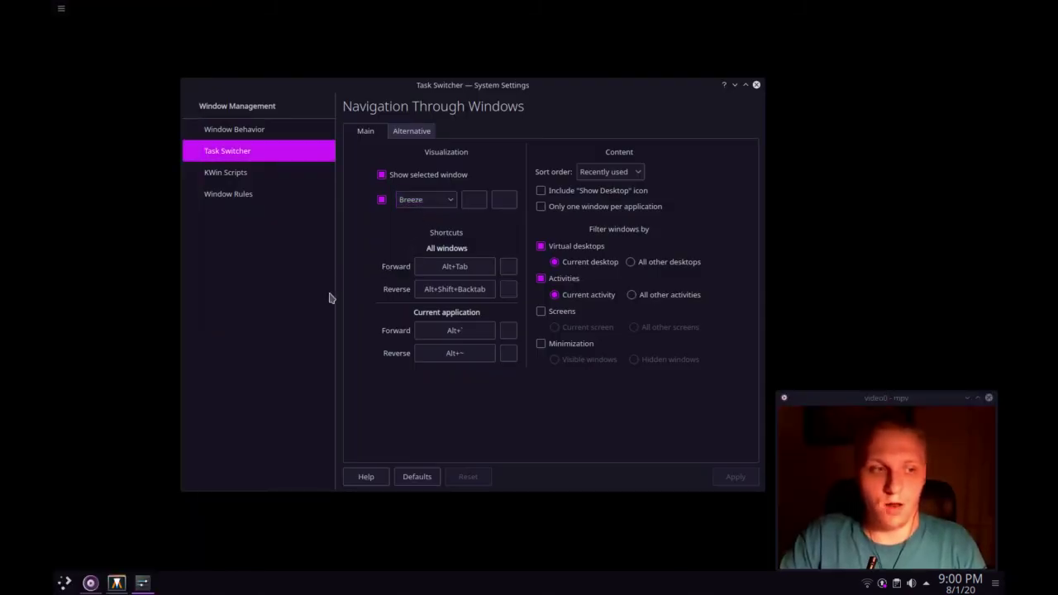
Examine the KWin scripts and the window rules, and return to the settings overview.
click(245, 172)
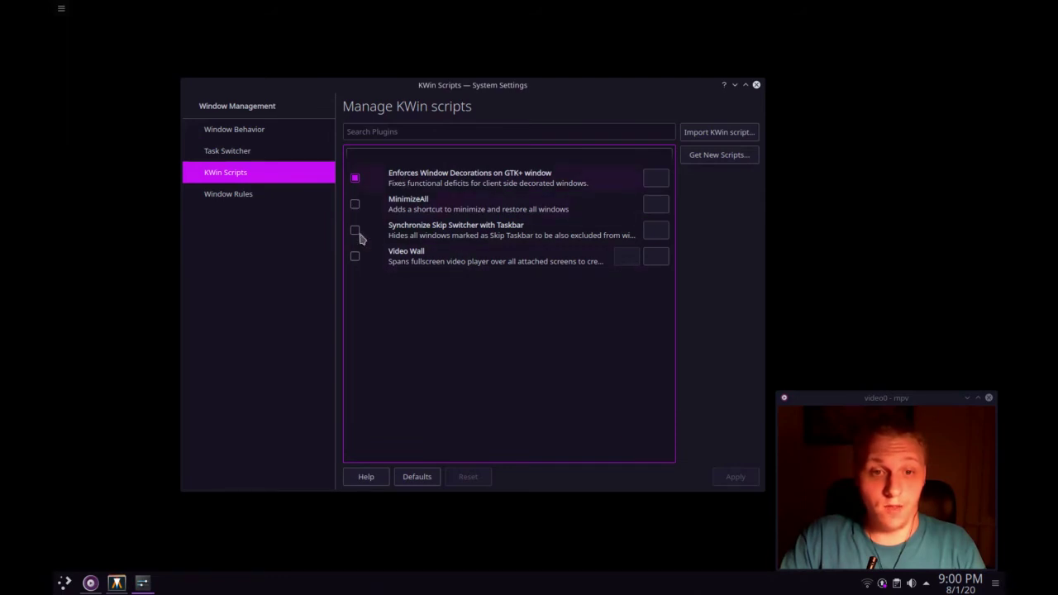
click(244, 204)
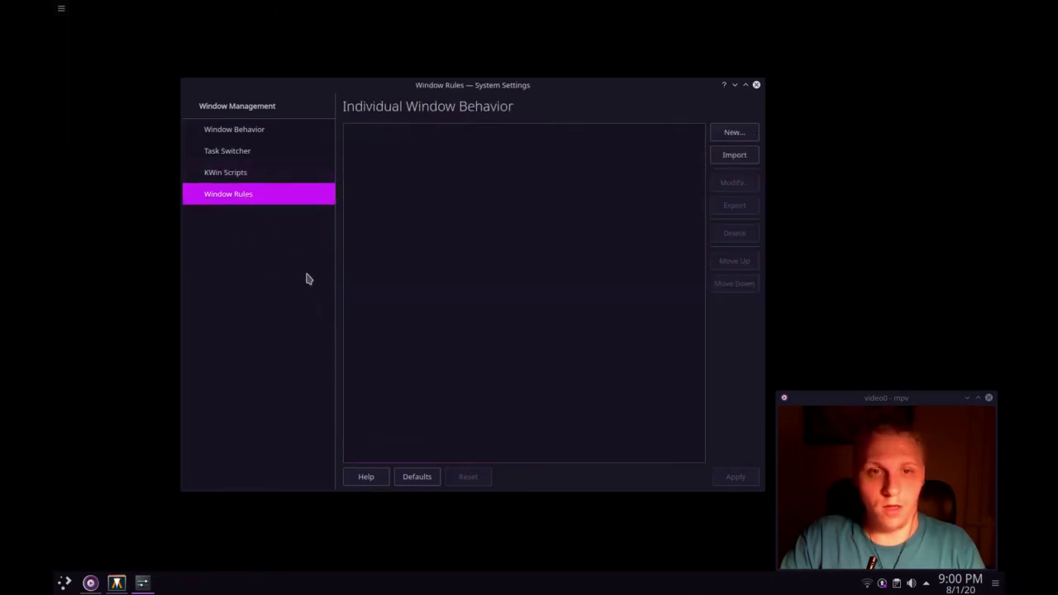
click(281, 114)
Examine the global keyboard shortcuts and read through the standard application shortcuts.
click(280, 326)
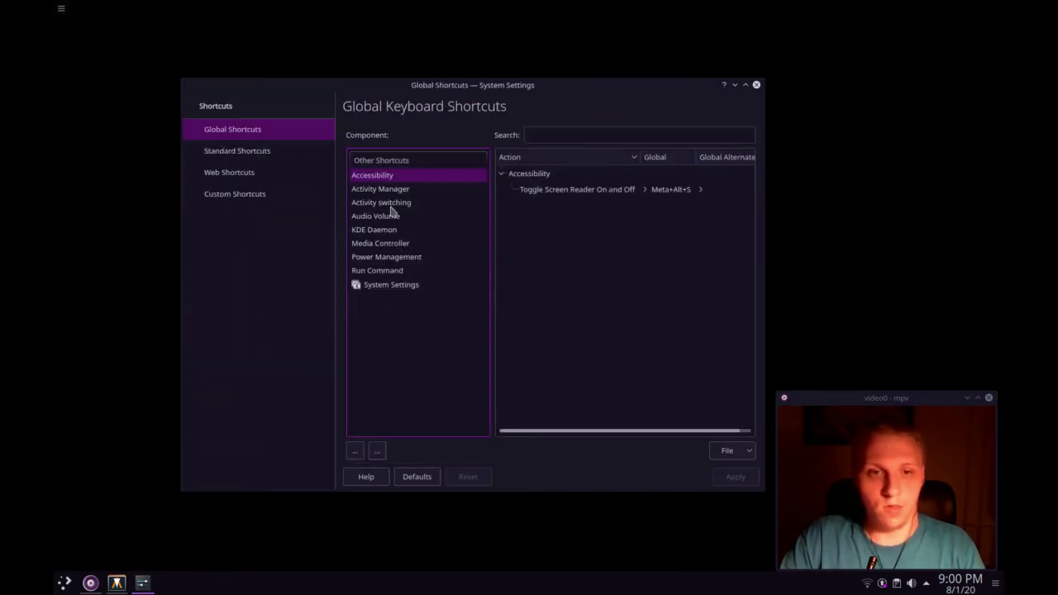
click(279, 155)
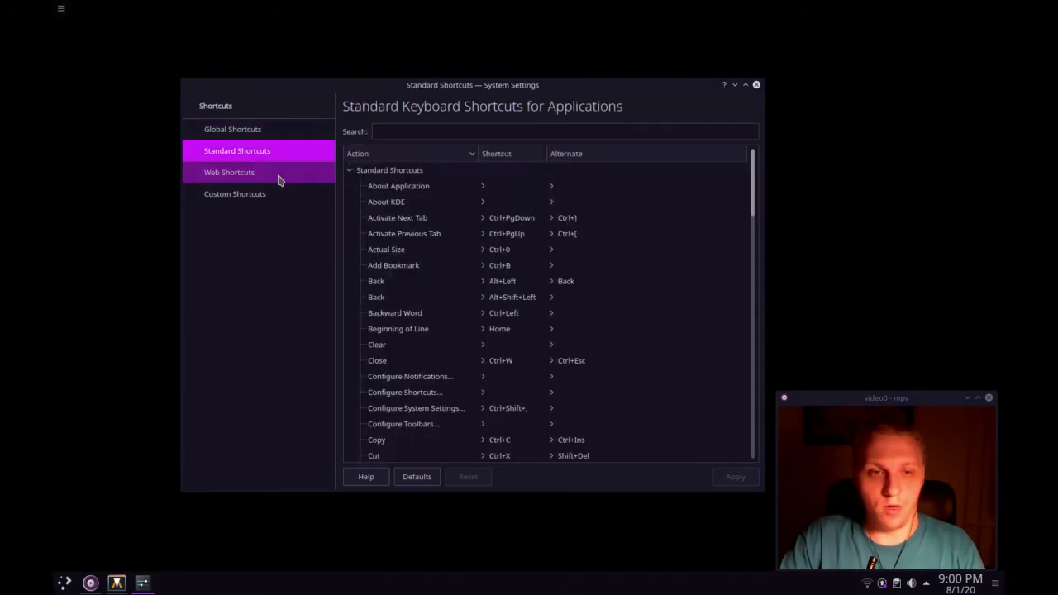
scroll(485, 281, down, 11)
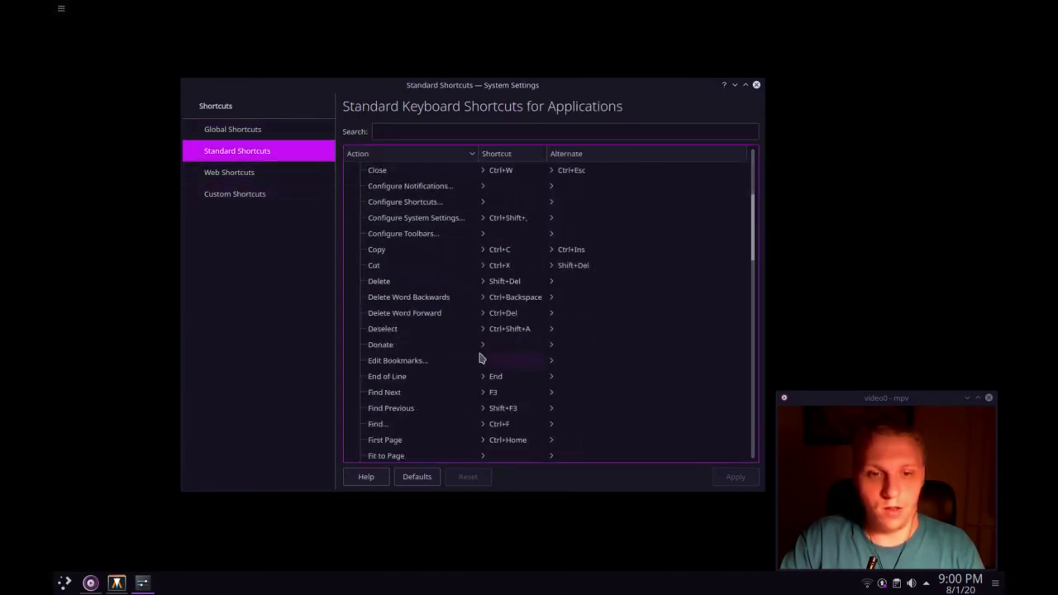
scroll(487, 301, down, 10)
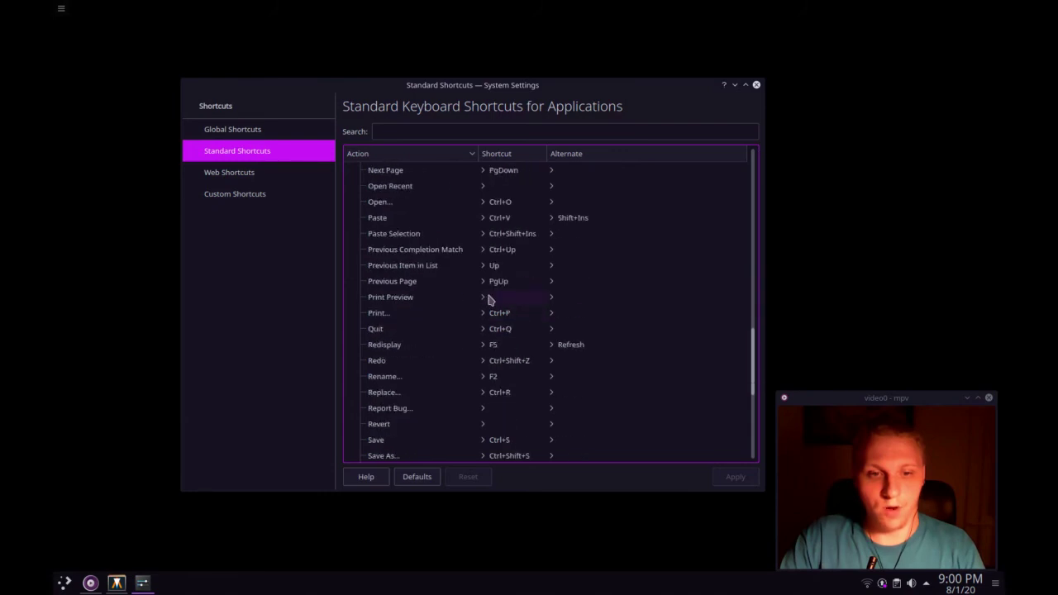
Examine the web shortcuts list and the custom shortcut groups, and return to the settings overview.
click(240, 174)
scroll(371, 276, down, 5)
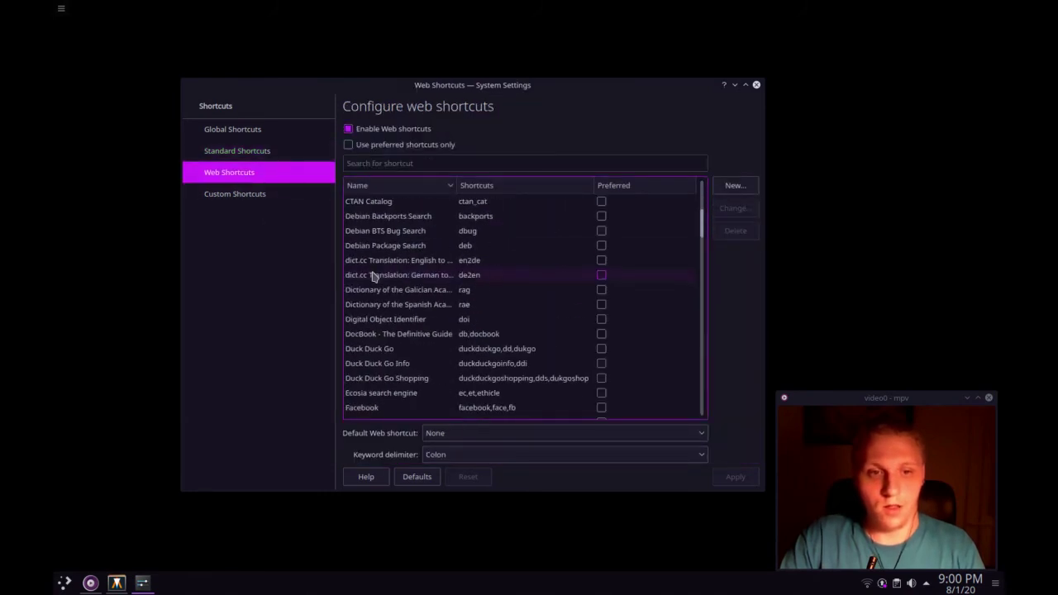
scroll(351, 272, up, 5)
click(291, 198)
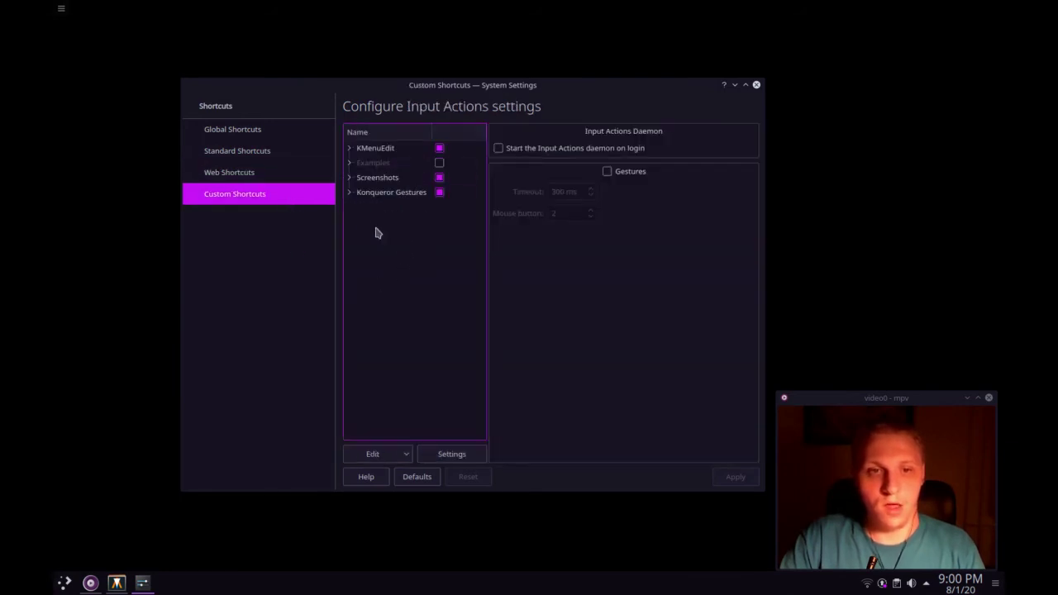
click(212, 111)
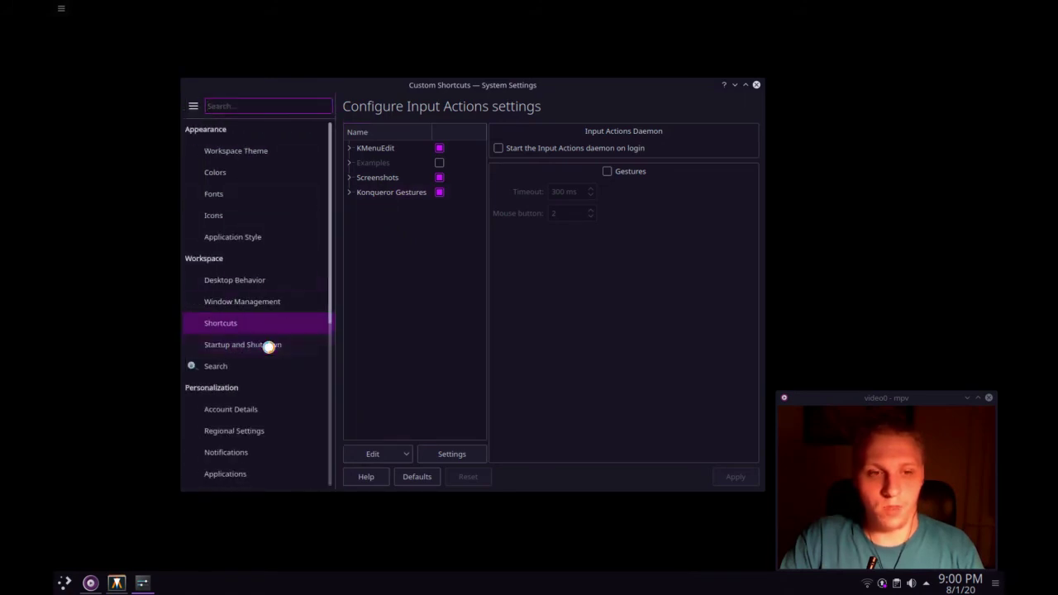
Examine the SDDM login screen settings, covering the available themes and the advanced options.
click(310, 347)
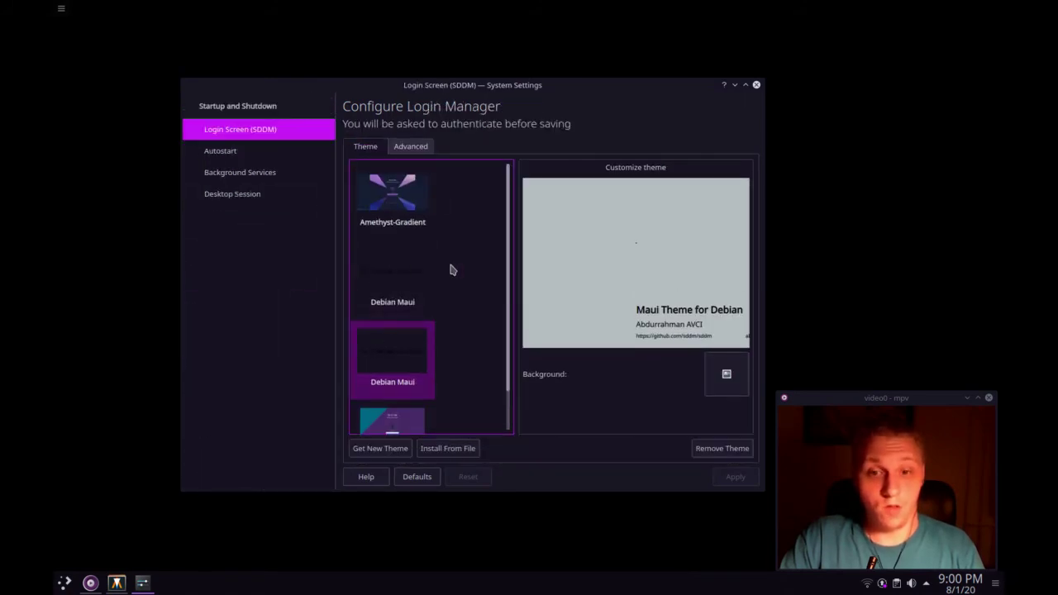
scroll(455, 267, down, 1)
scroll(456, 266, up, 1)
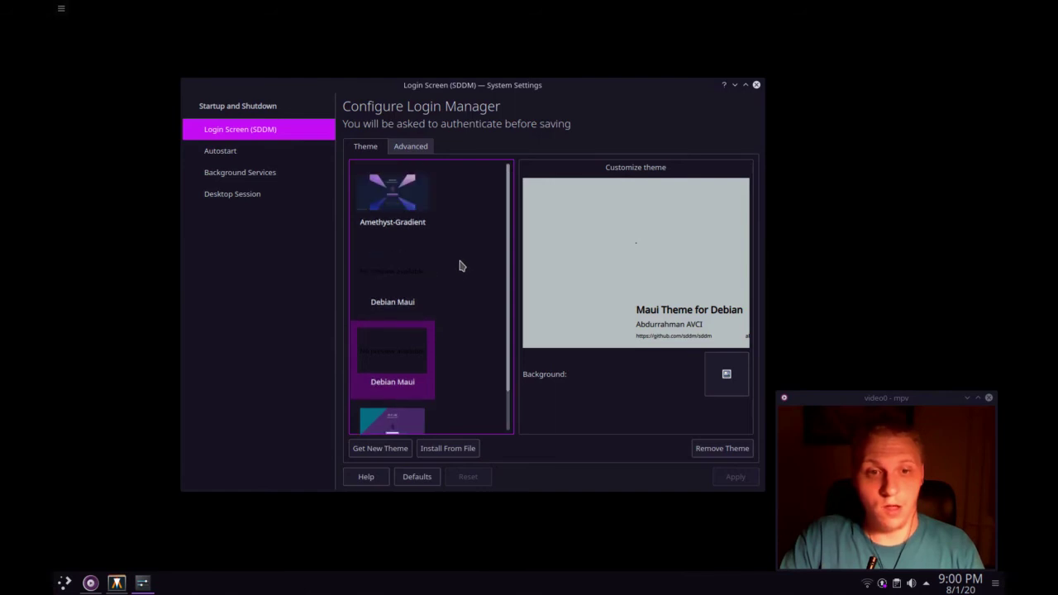
scroll(460, 265, down, 1)
click(412, 148)
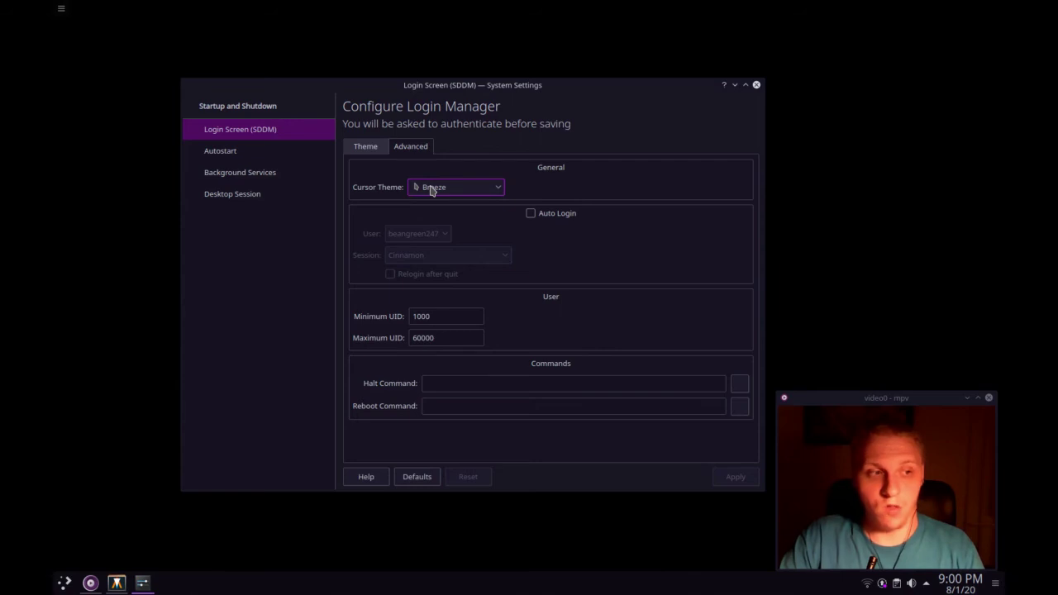
Examine the automatically started applications and the list of background startup services.
click(277, 156)
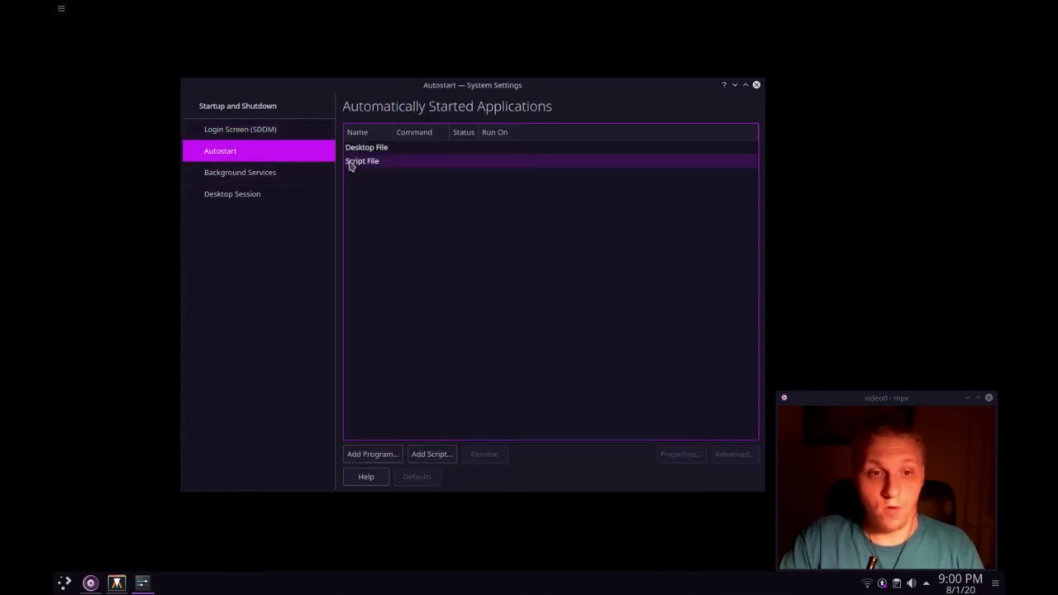
click(282, 181)
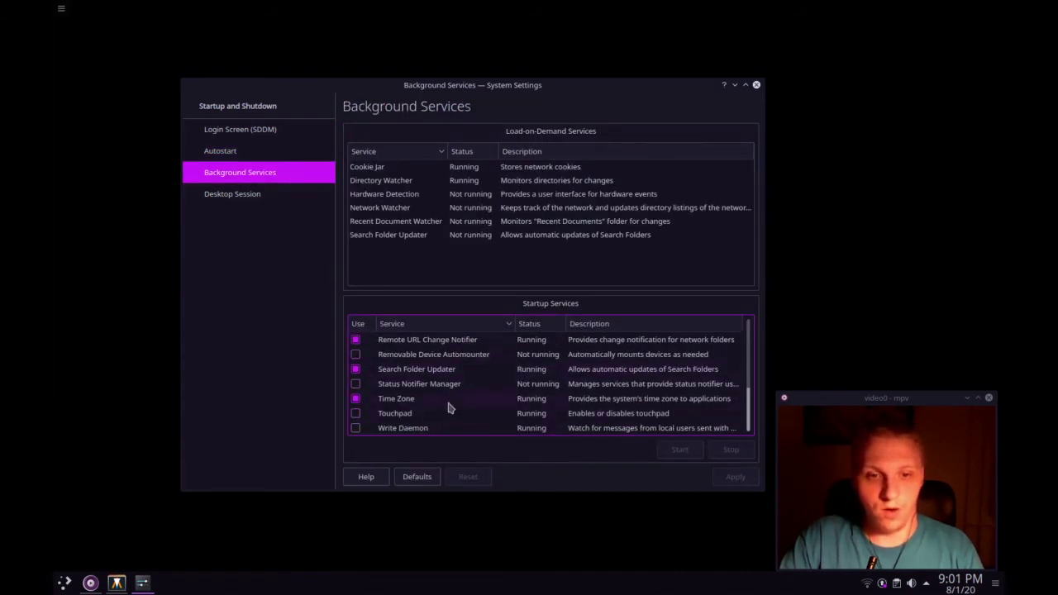
scroll(447, 403, up, 5)
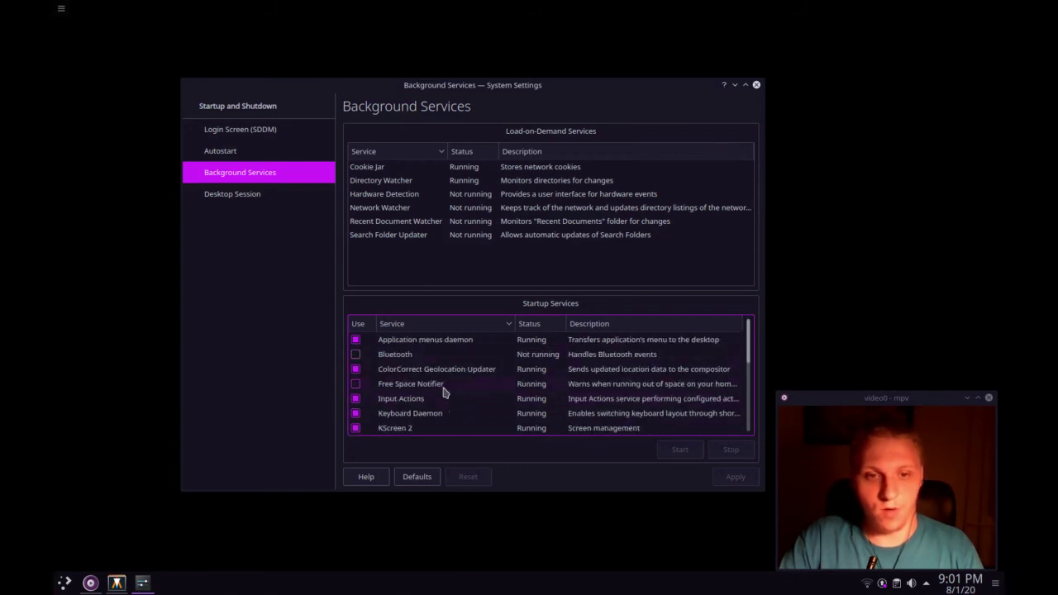
Disable the Remote URL Change Notifier startup service, review the other startup services and apply the change.
scroll(443, 392, down, 2)
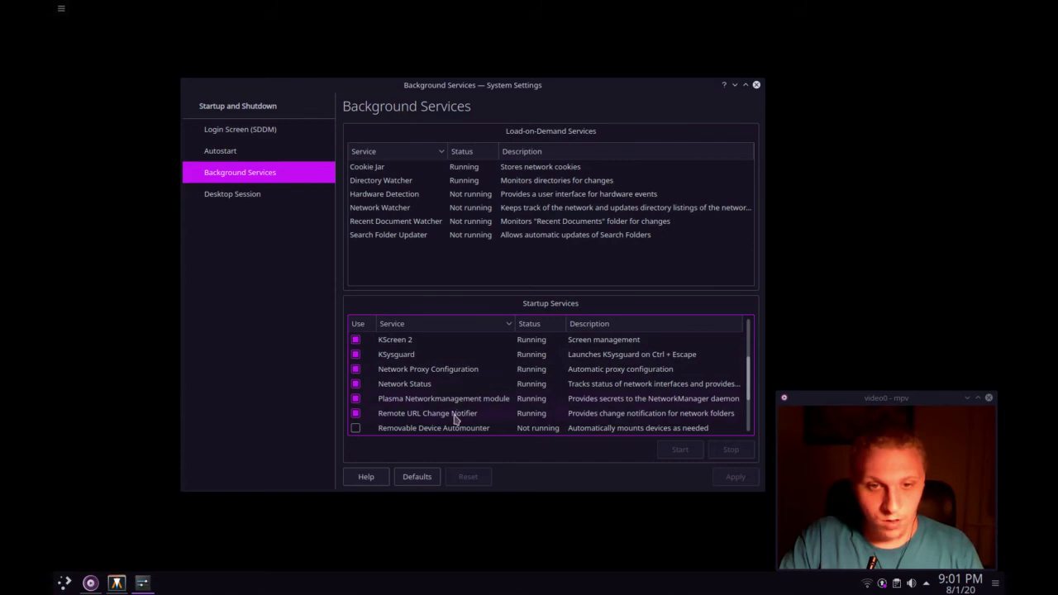
click(356, 414)
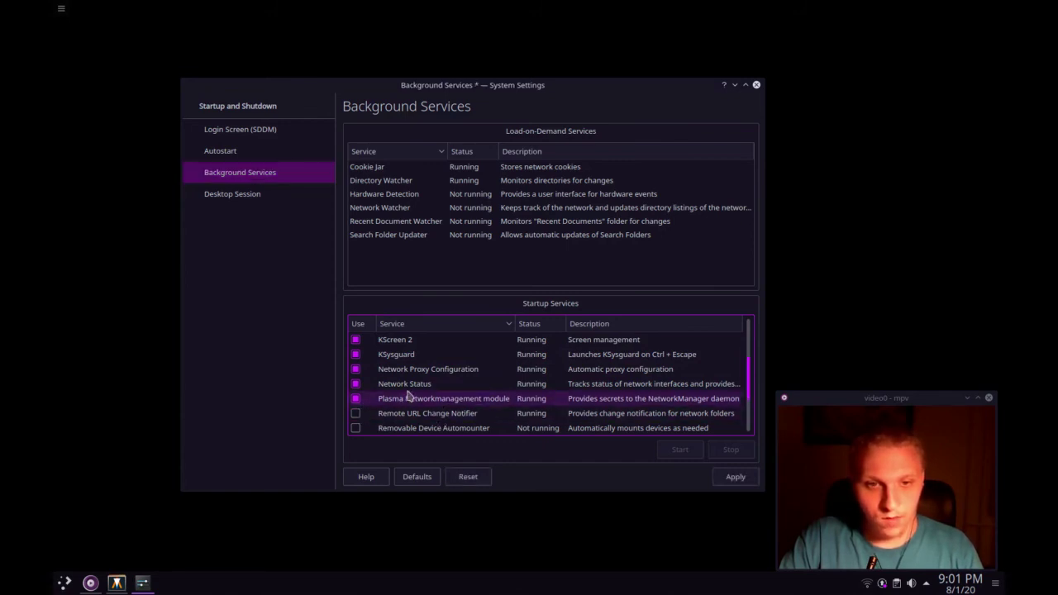
scroll(419, 388, up, 1)
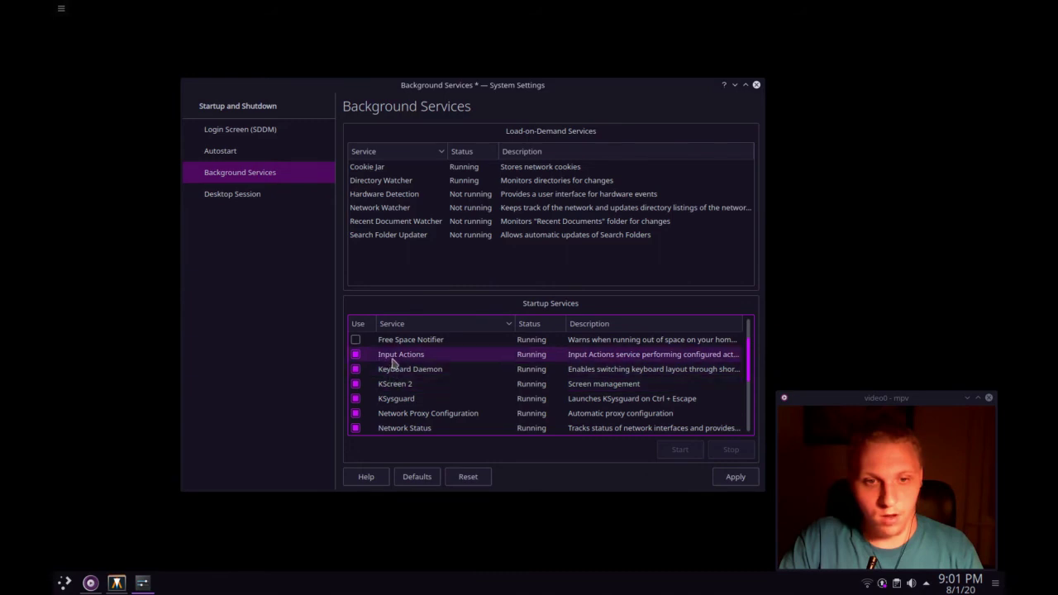
scroll(434, 364, up, 1)
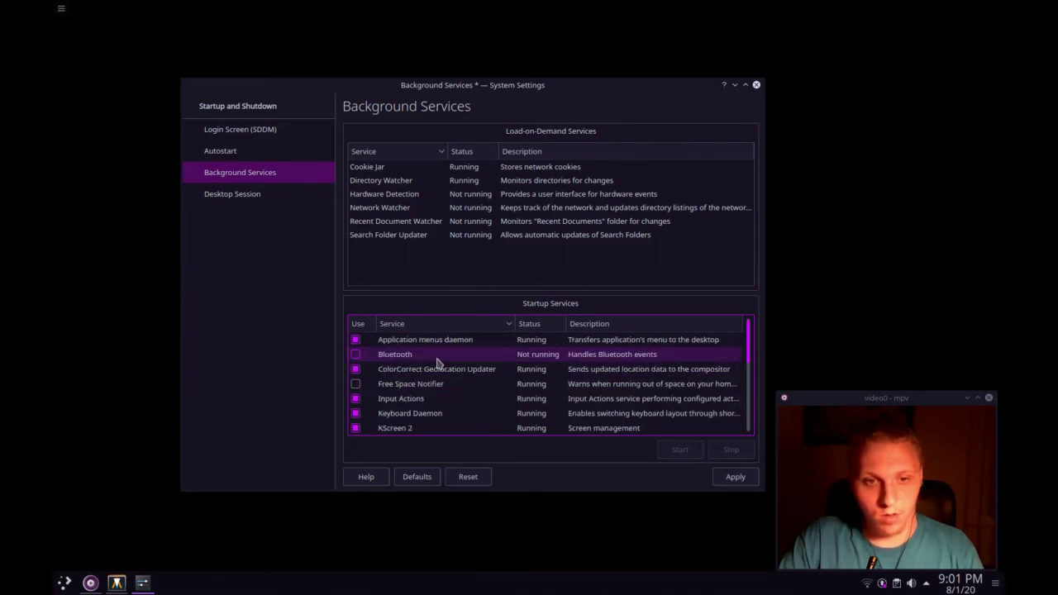
scroll(436, 367, down, 4)
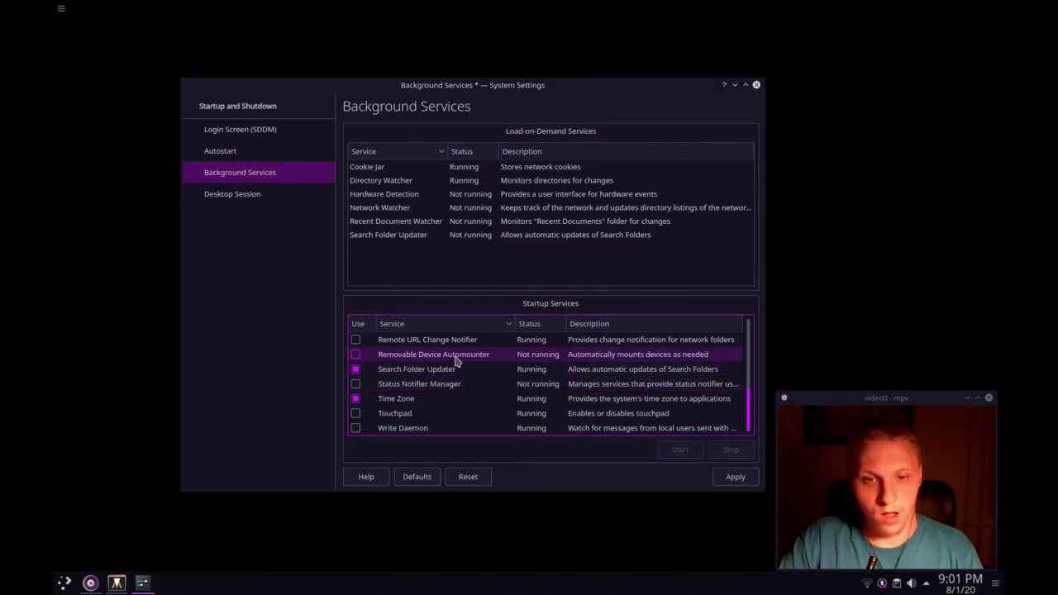
scroll(450, 368, up, 1)
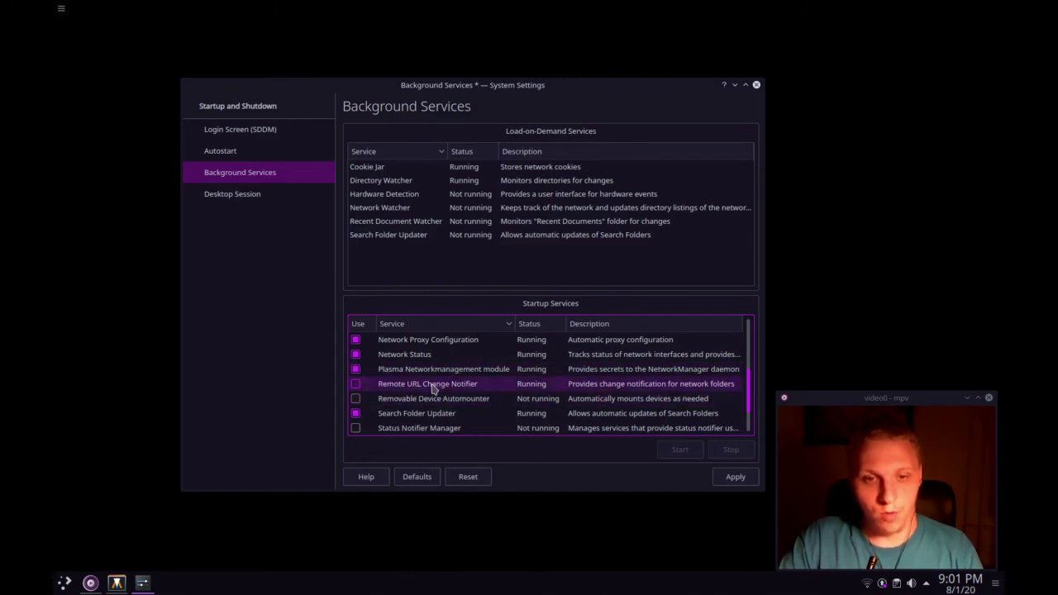
scroll(442, 391, up, 2)
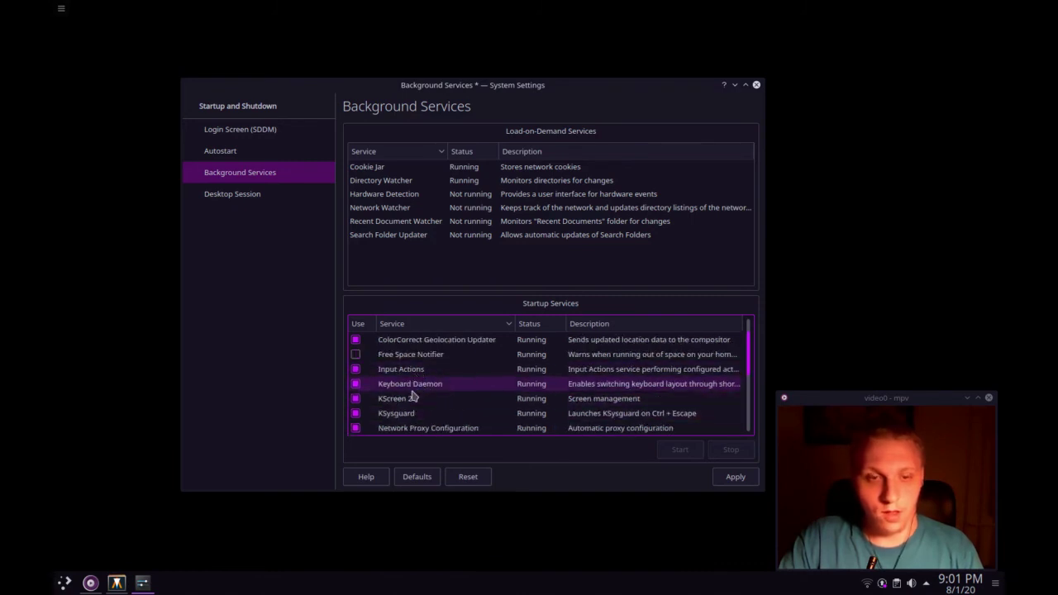
scroll(447, 366, up, 1)
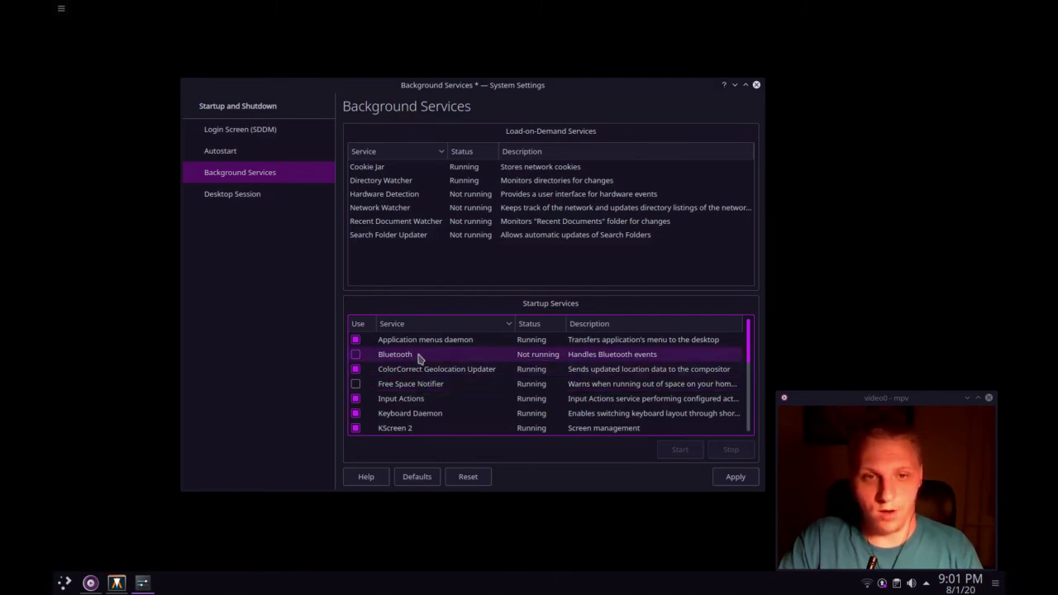
click(731, 479)
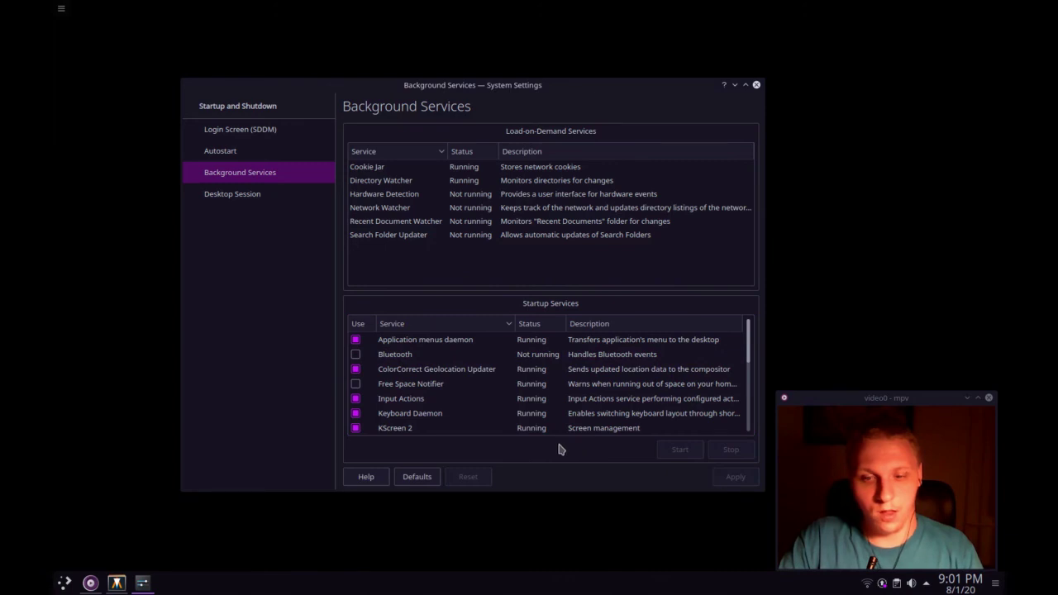
Examine the desktop session login and logout settings, including the excluded applications field, and return to the settings overview.
click(251, 195)
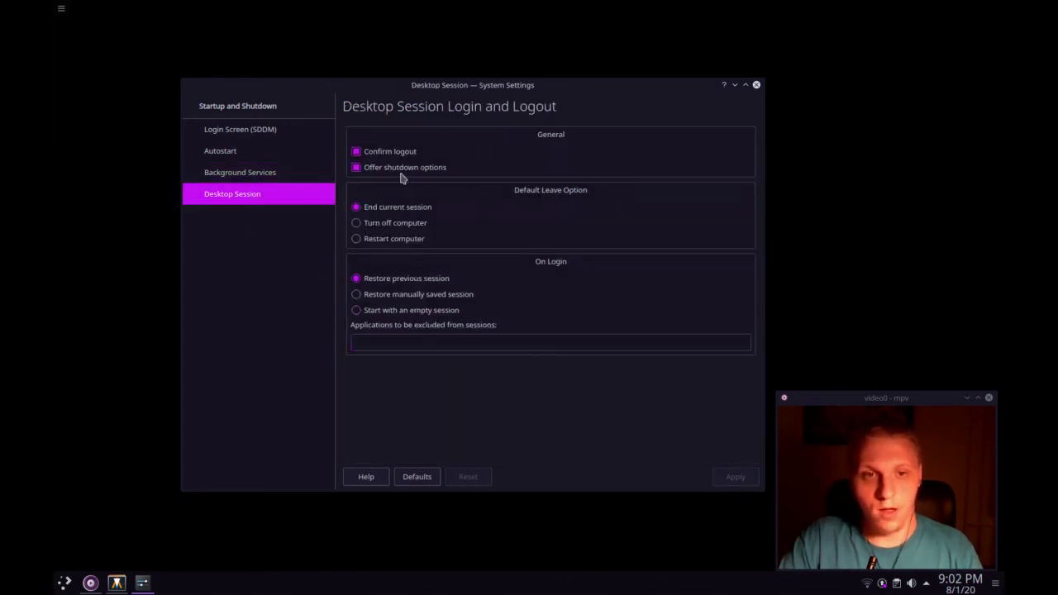
click(412, 342)
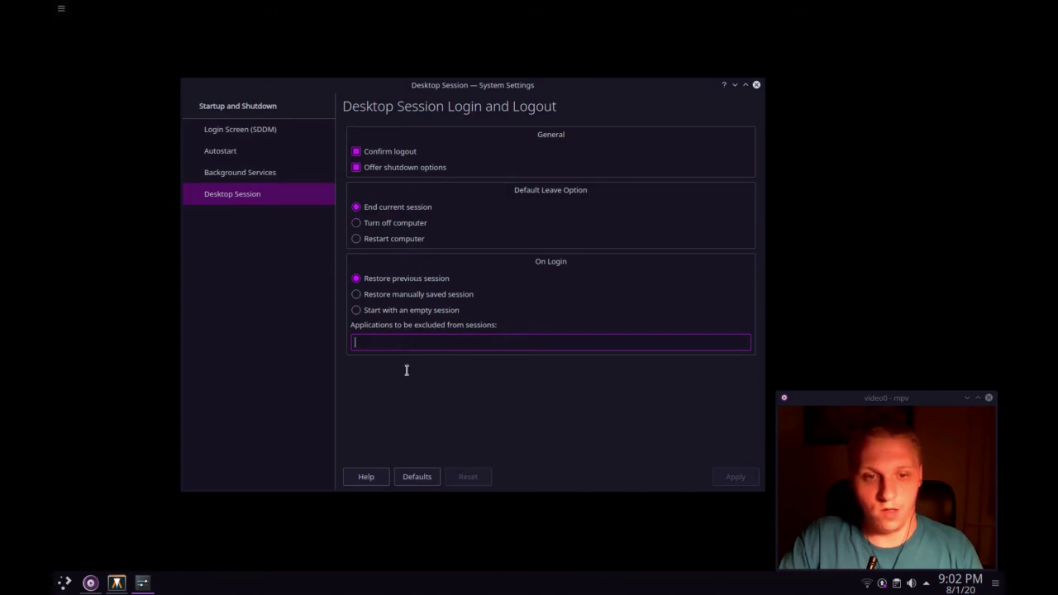
click(223, 108)
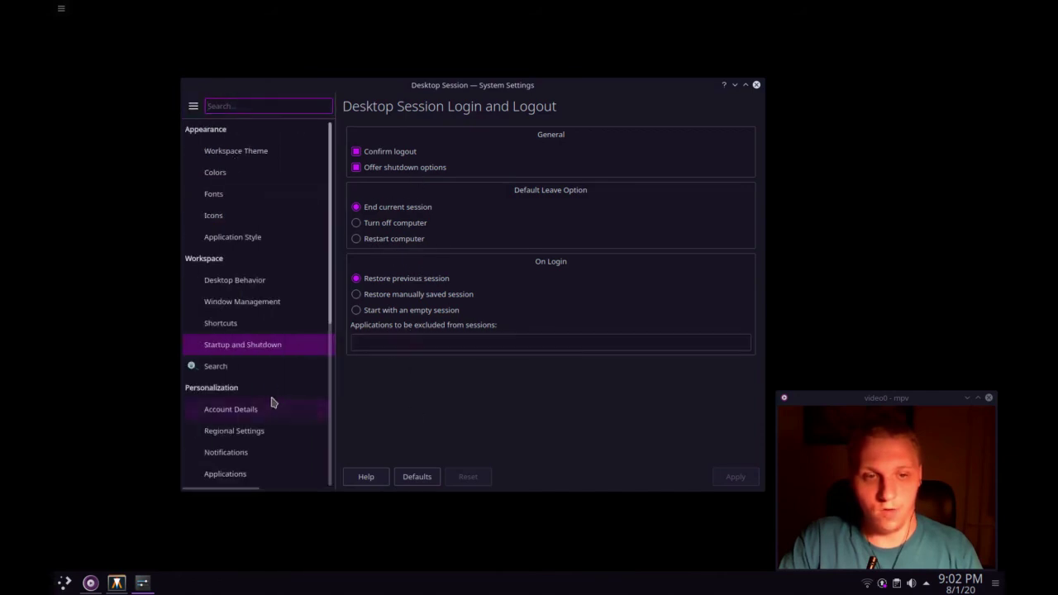
Examine the File Search settings and the full list of available Plasma Search plugins.
click(256, 365)
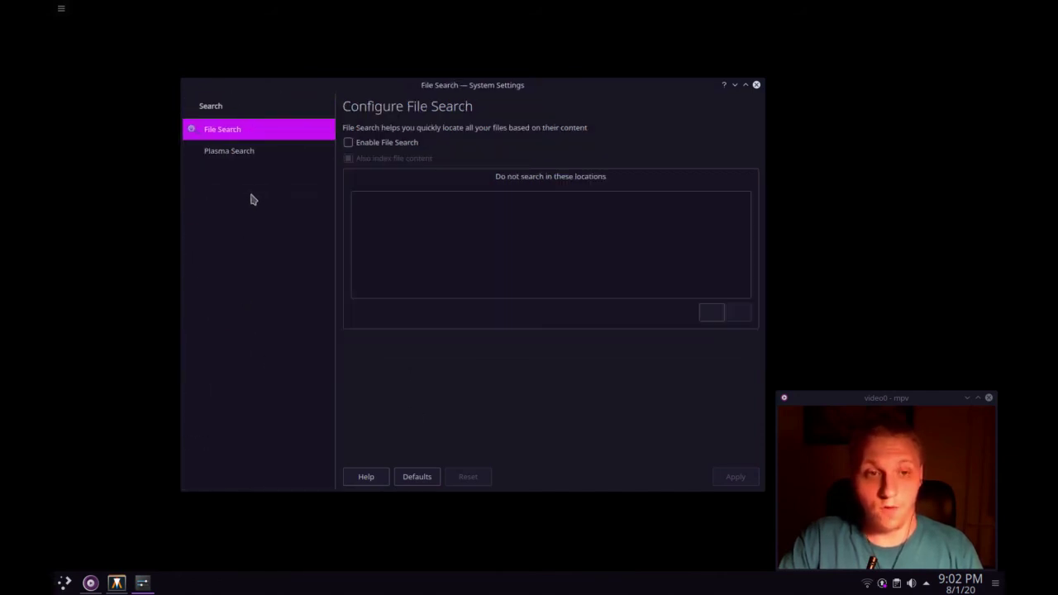
click(245, 158)
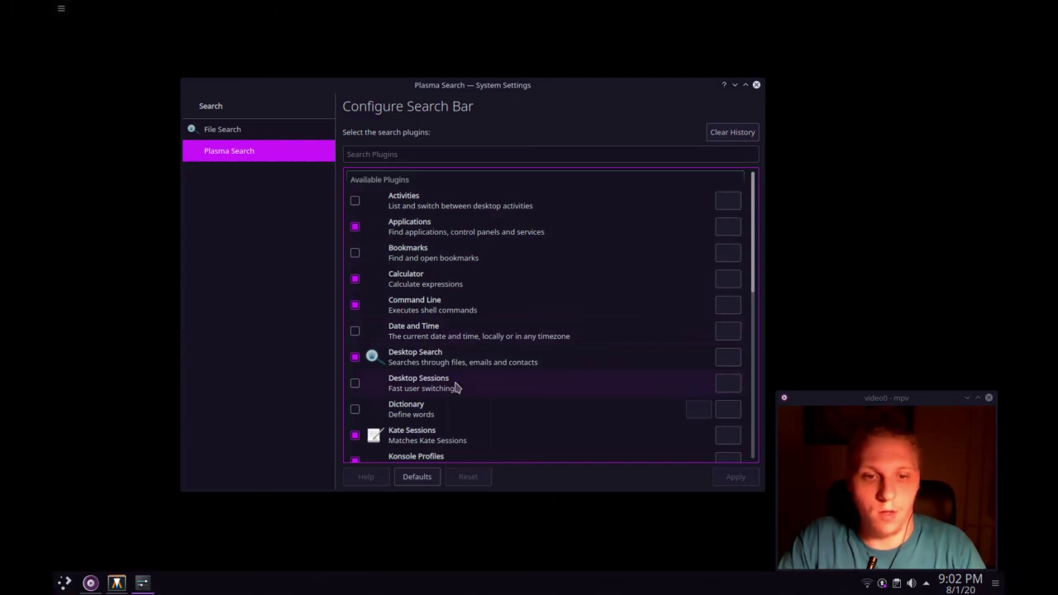
scroll(499, 371, down, 3)
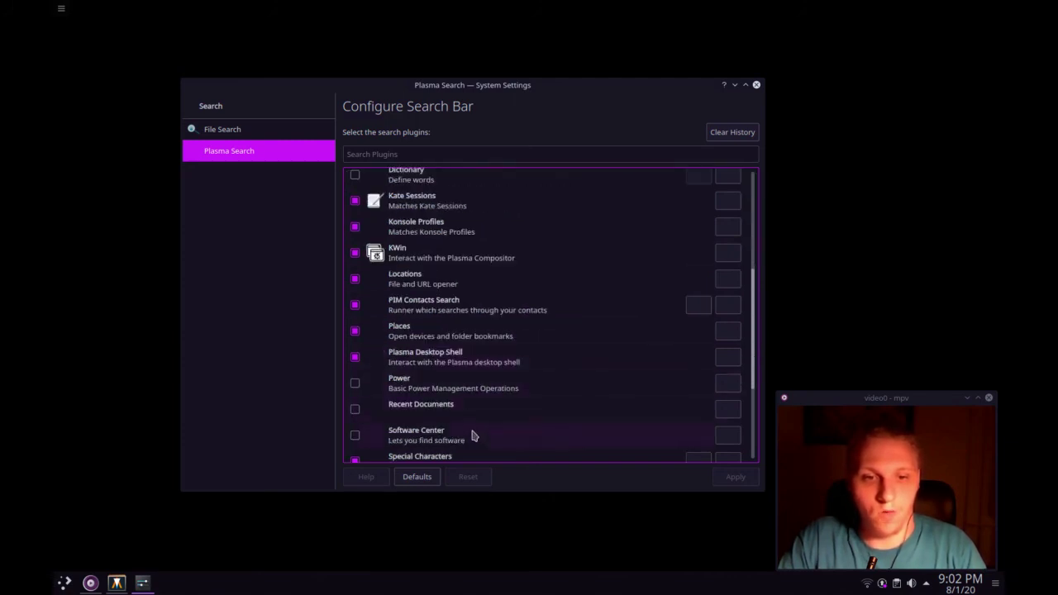
scroll(480, 405, down, 2)
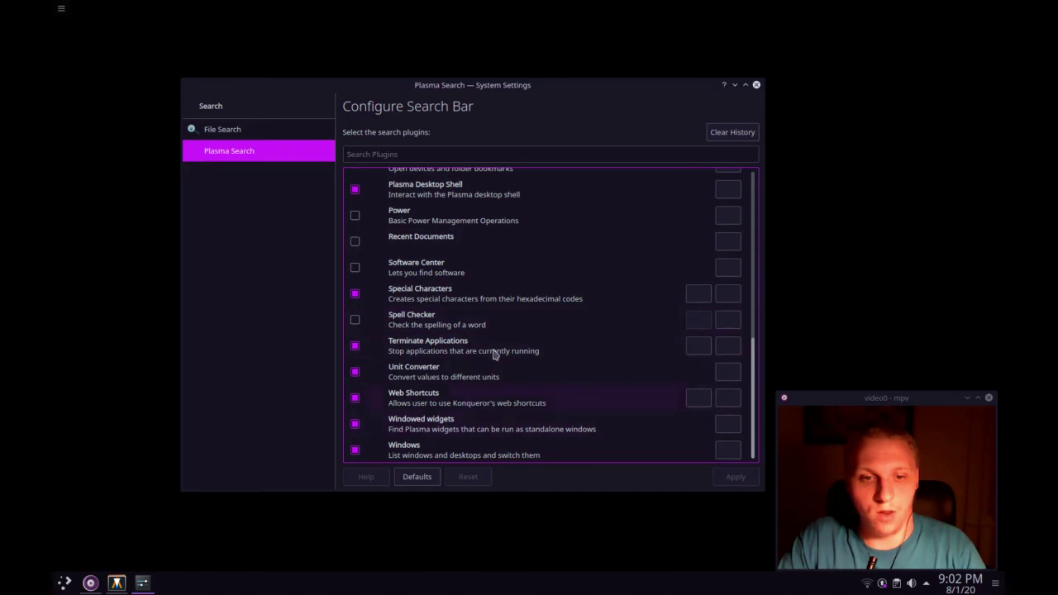
scroll(500, 303, up, 5)
scroll(504, 299, down, 1)
scroll(507, 302, down, 4)
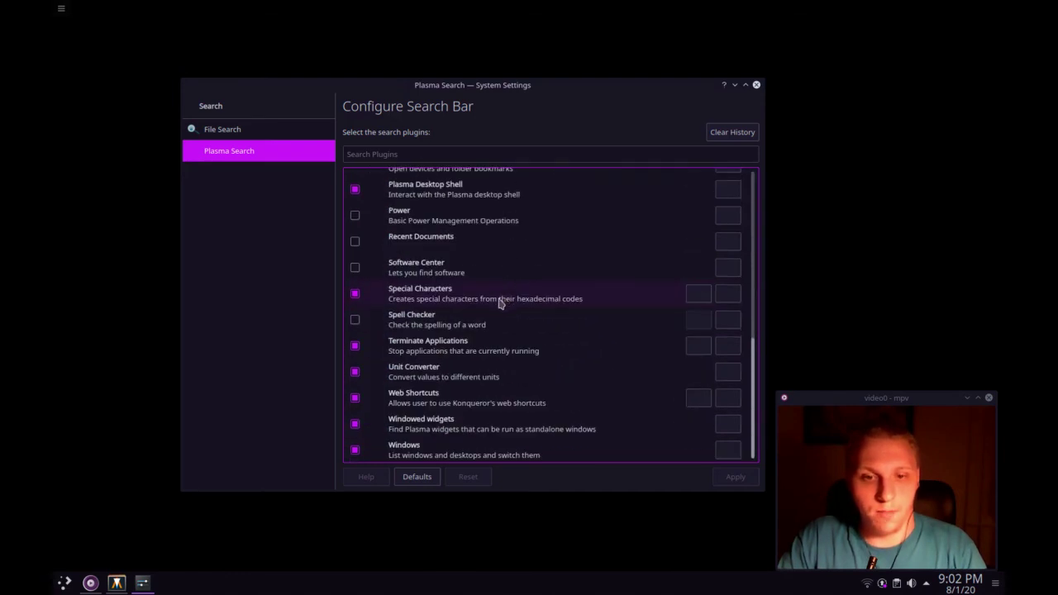
Disable the Windows, Windowed widgets, Web Shortcuts and Terminate Applications search plugins and apply the changes.
click(397, 454)
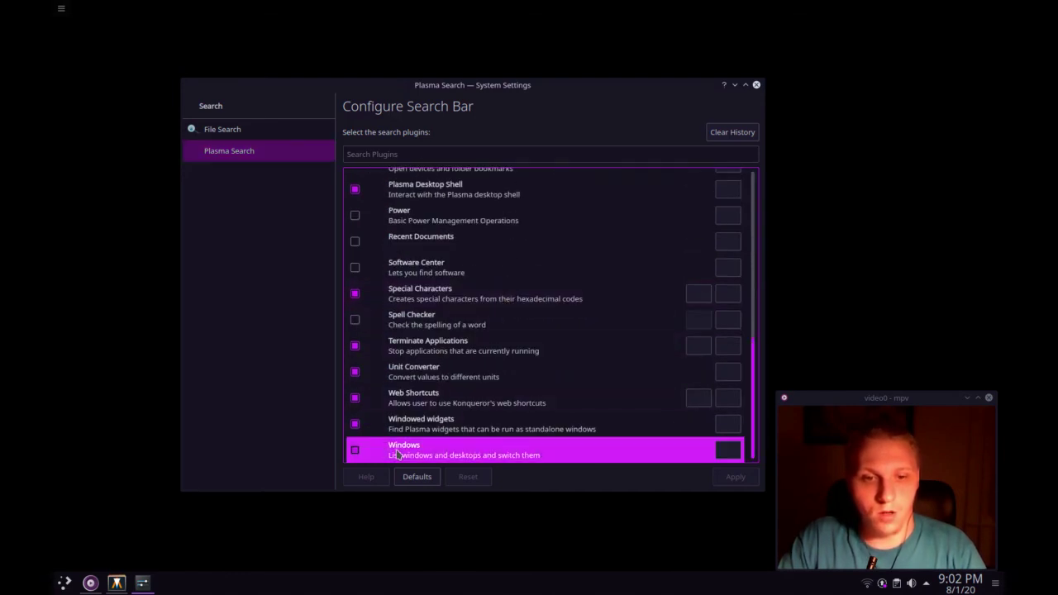
click(356, 452)
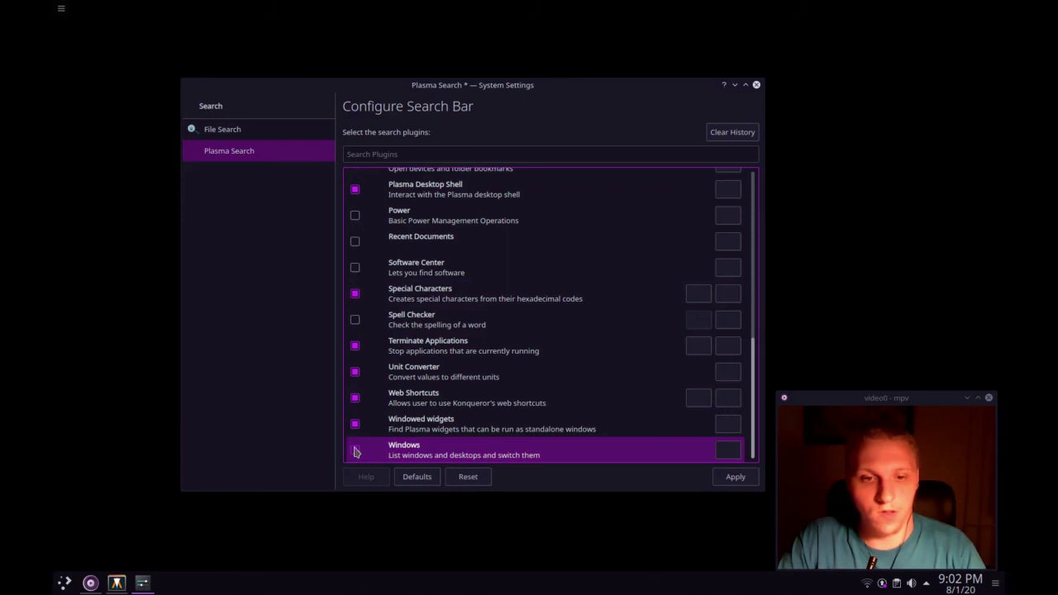
click(355, 425)
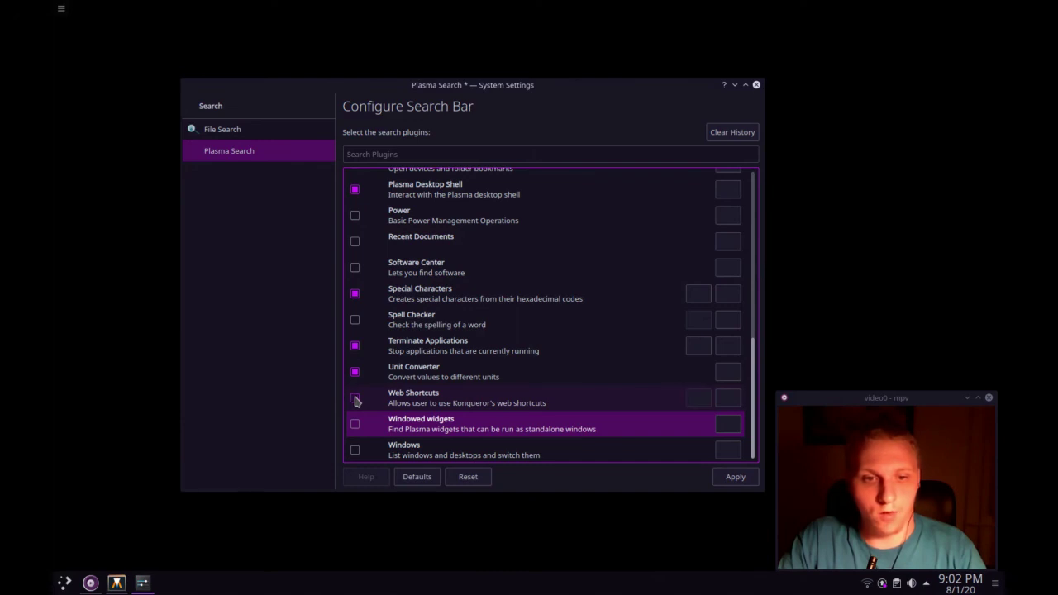
click(355, 399)
click(355, 346)
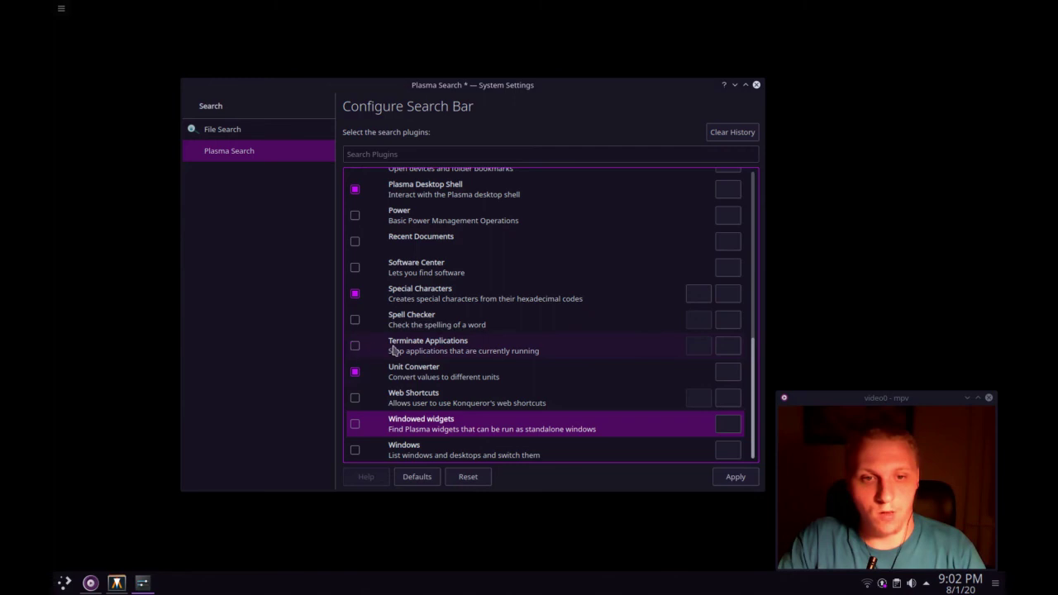
scroll(386, 304, up, 5)
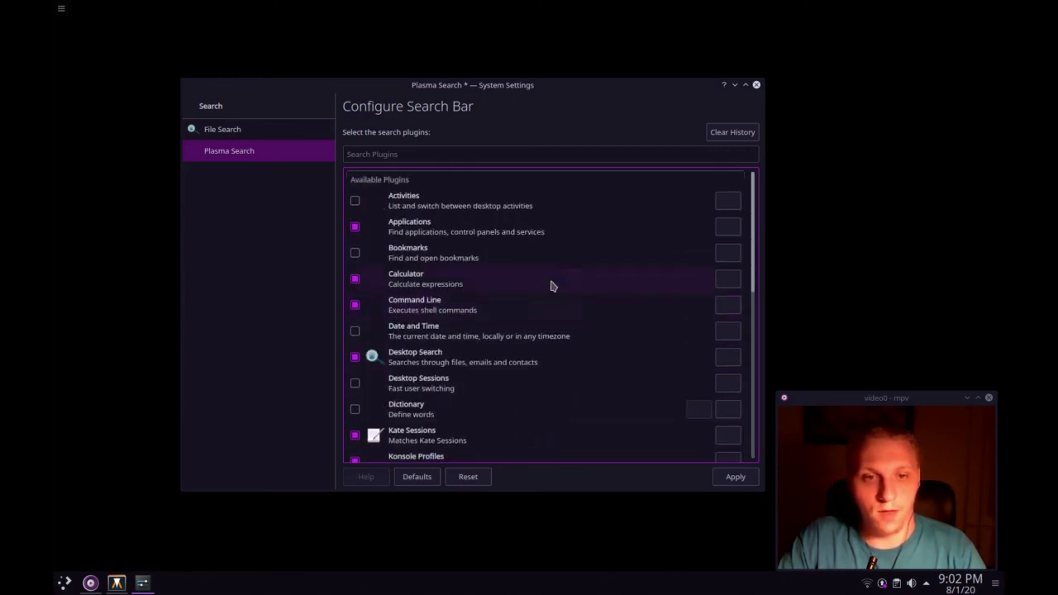
click(732, 476)
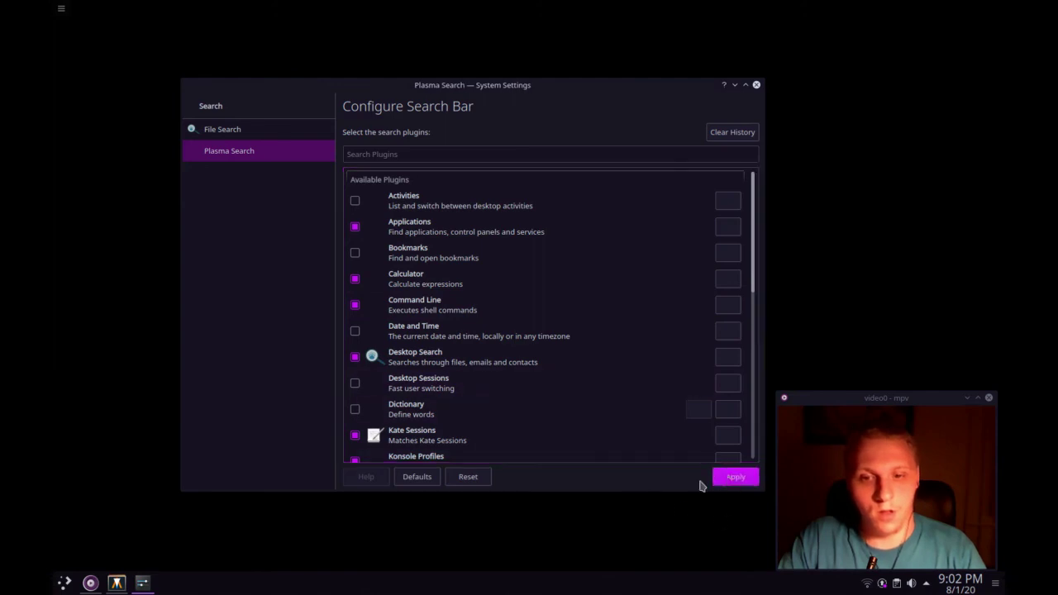
Search the application launcher for "terminal", dismiss it and look over the Plasma Search plugin list again.
click(71, 579)
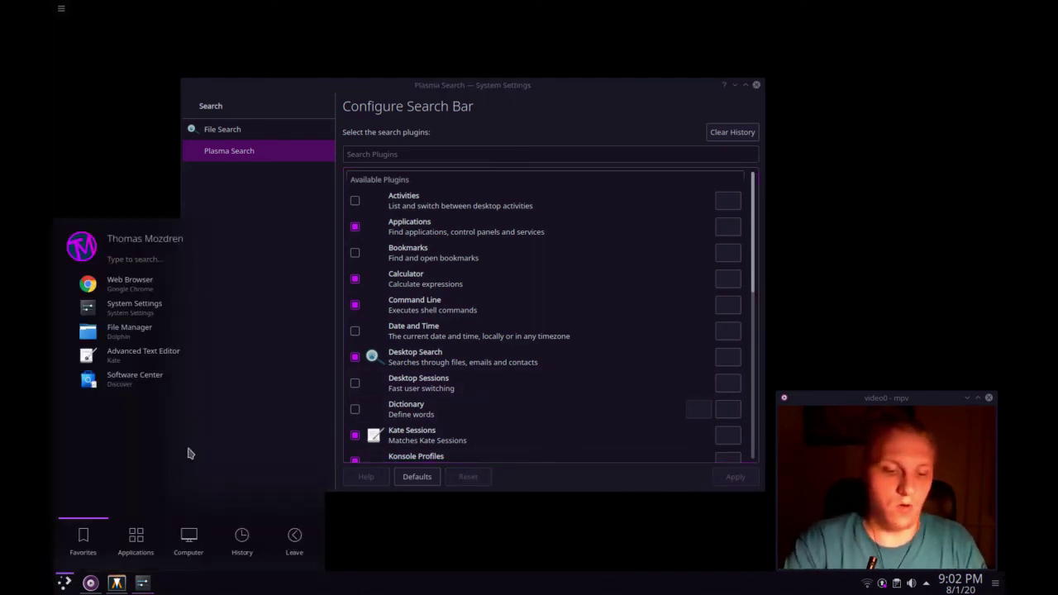
text(terminal)
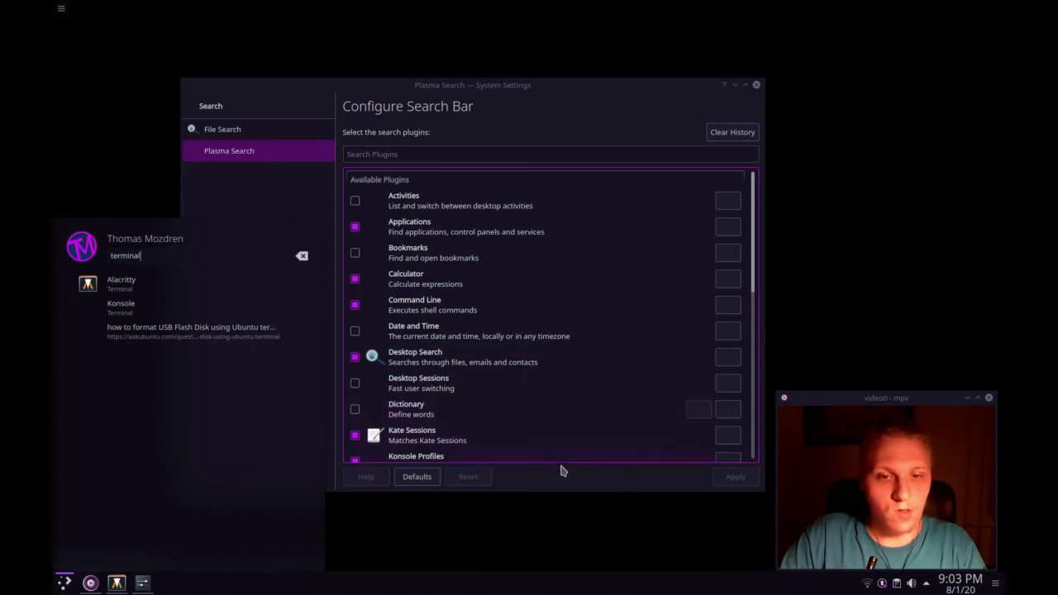
click(562, 482)
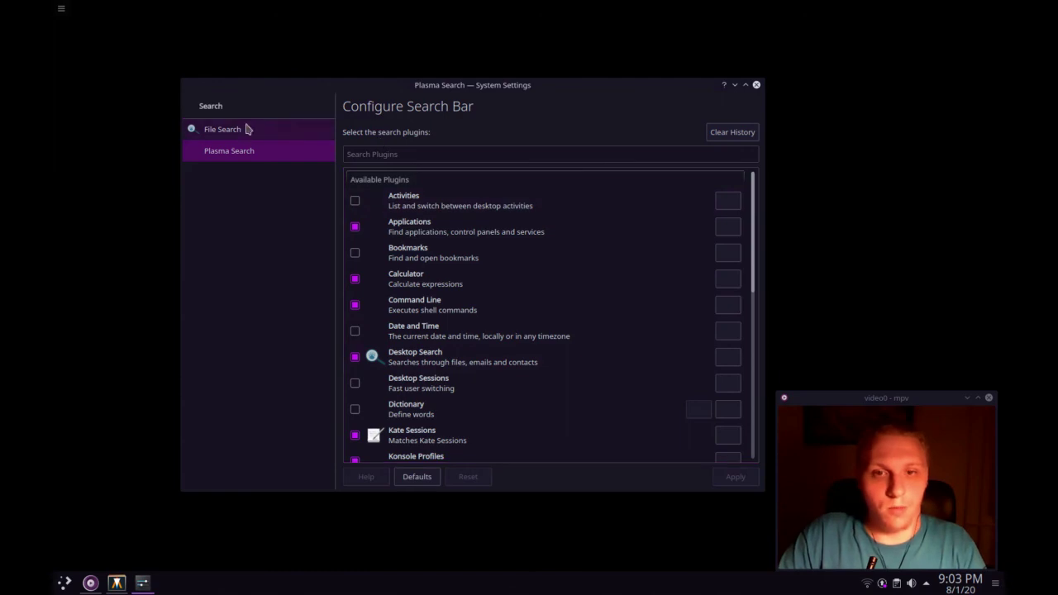
scroll(453, 278, down, 5)
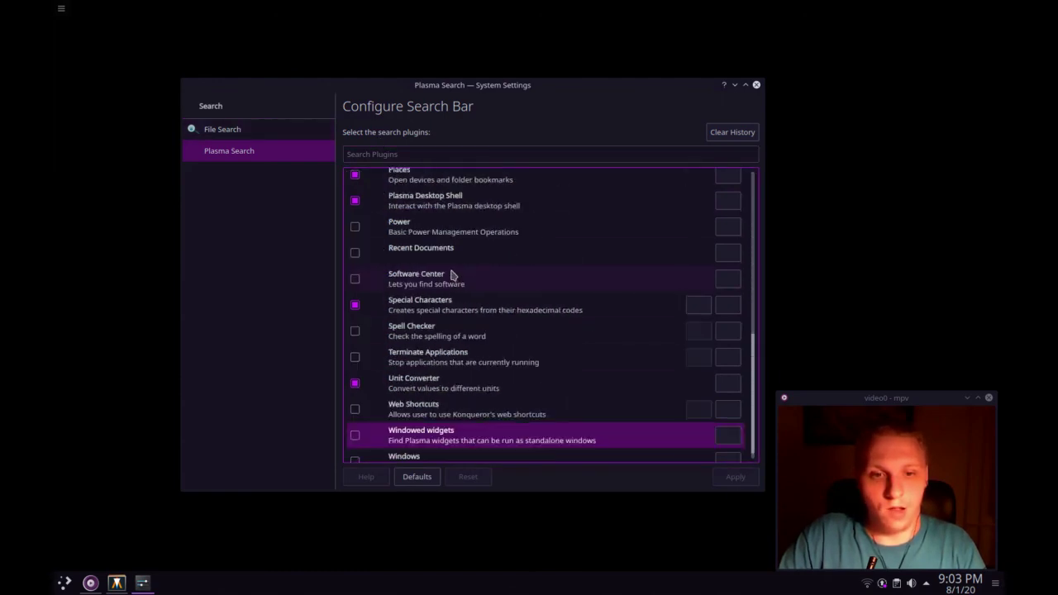
scroll(451, 272, up, 6)
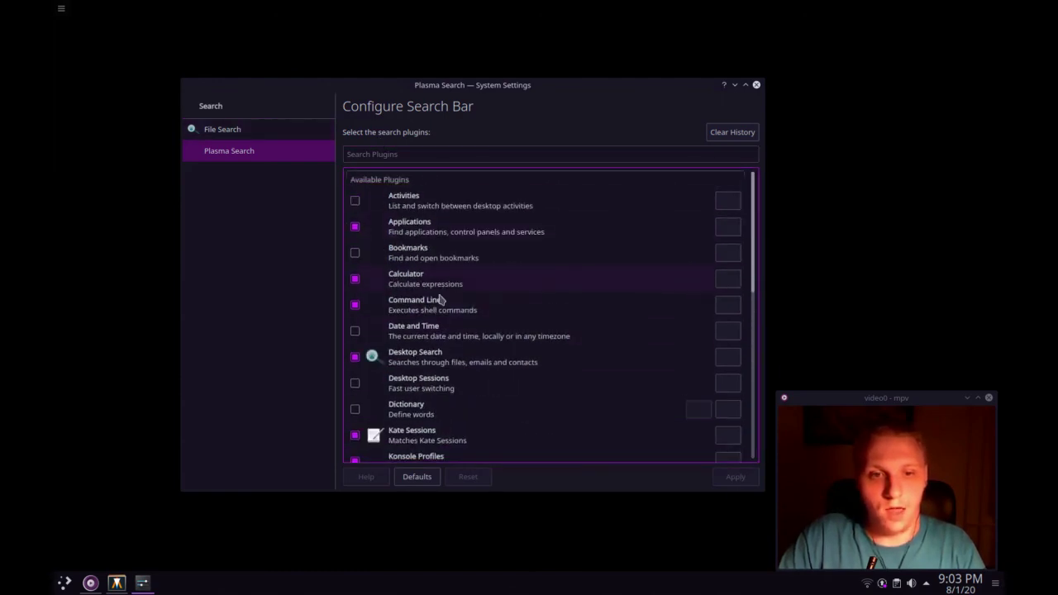
Return to the settings overview and examine the Energy Saving options under Power Management.
click(192, 115)
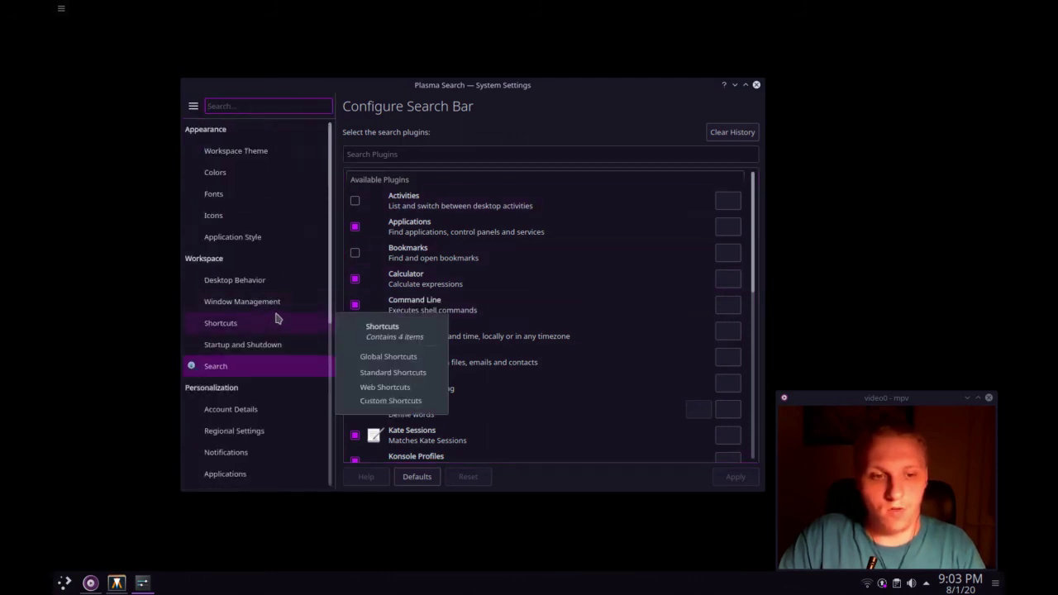
scroll(275, 317, down, 2)
scroll(273, 298, down, 2)
scroll(256, 310, down, 1)
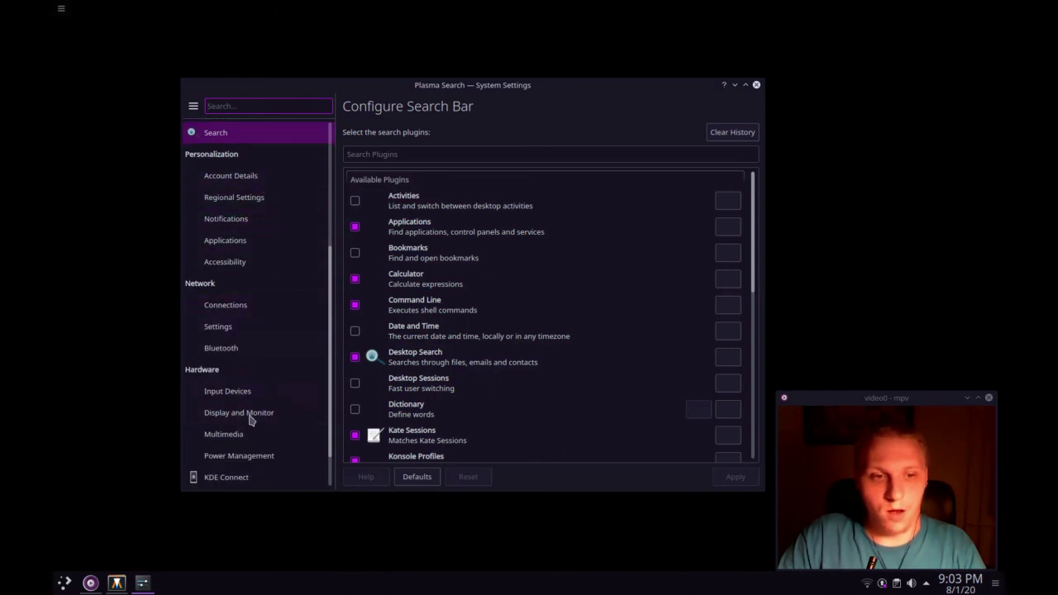
scroll(258, 458, down, 1)
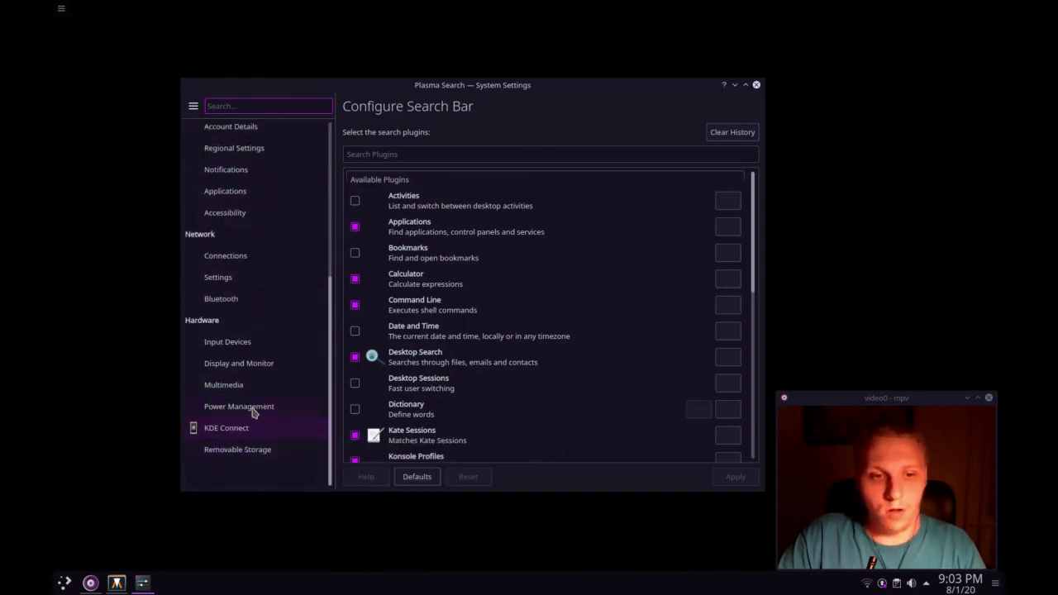
click(251, 404)
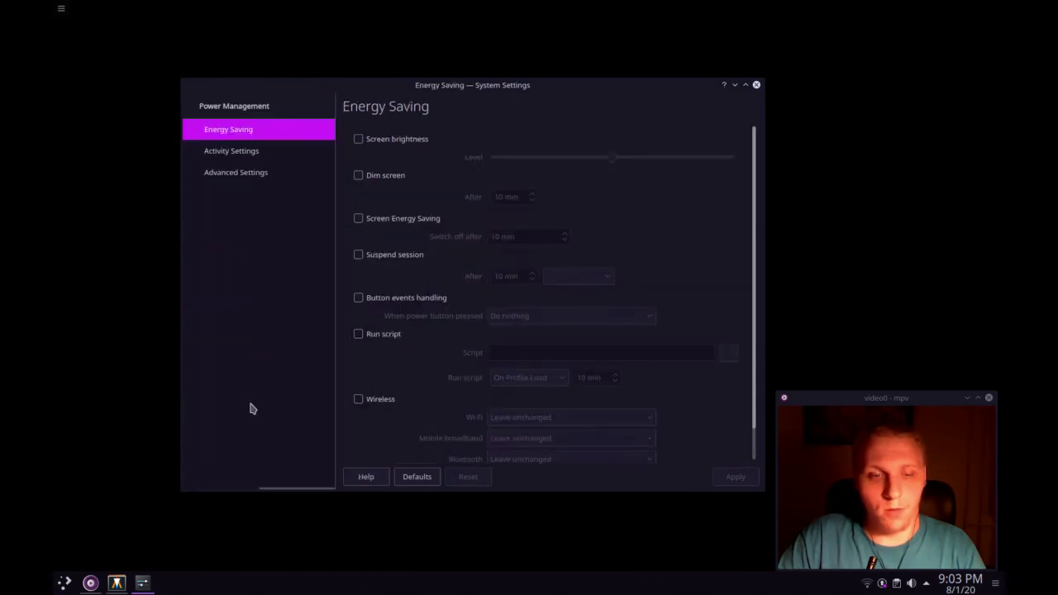
scroll(472, 183, down, 1)
scroll(473, 183, up, 1)
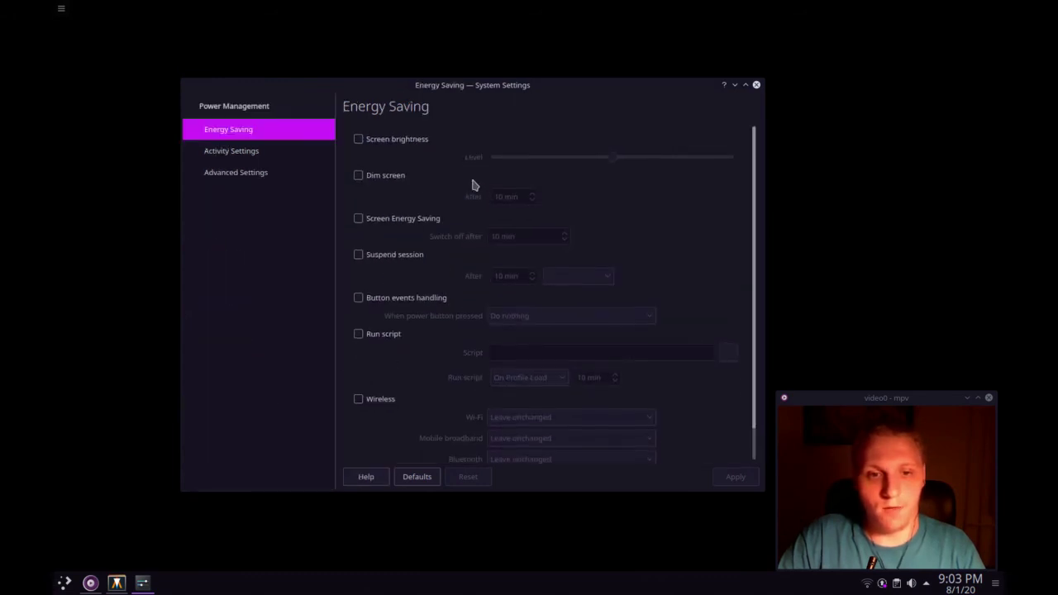
Examine the per-activity and advanced power management settings and close System Settings.
click(233, 147)
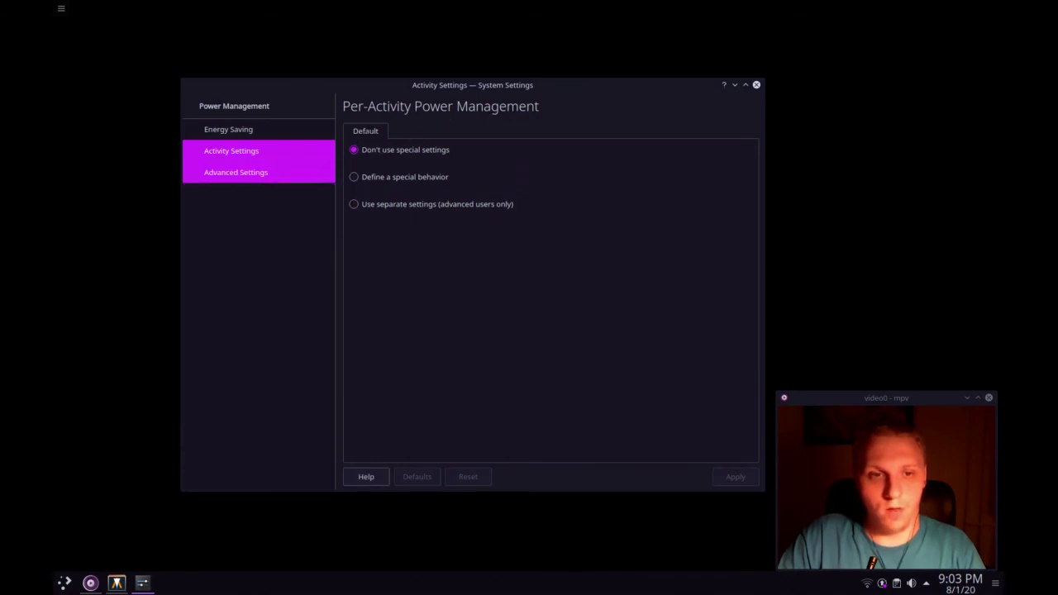
click(281, 177)
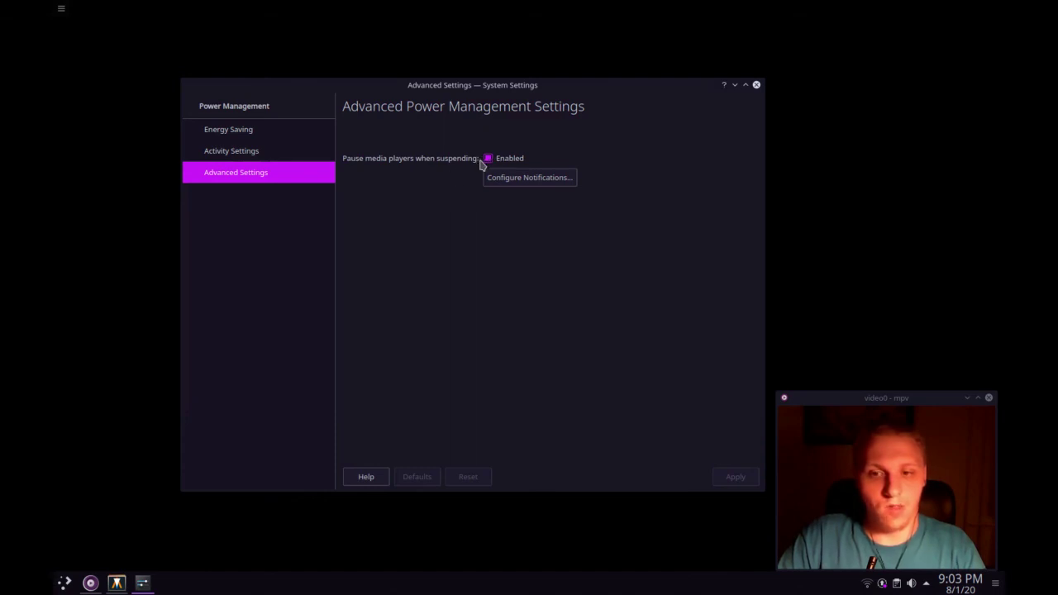
click(239, 109)
scroll(278, 300, up, 5)
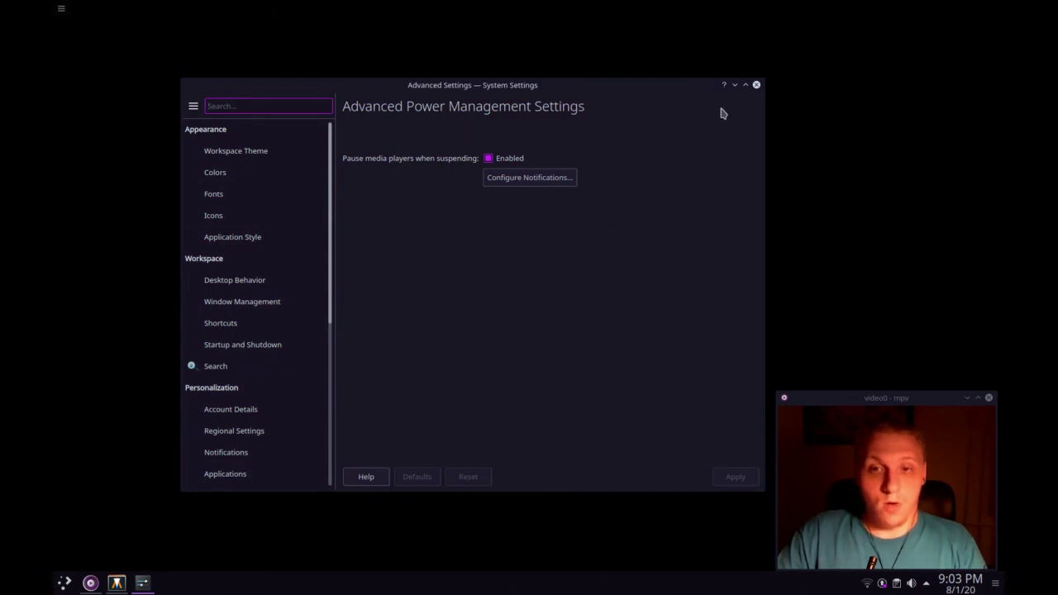
click(757, 85)
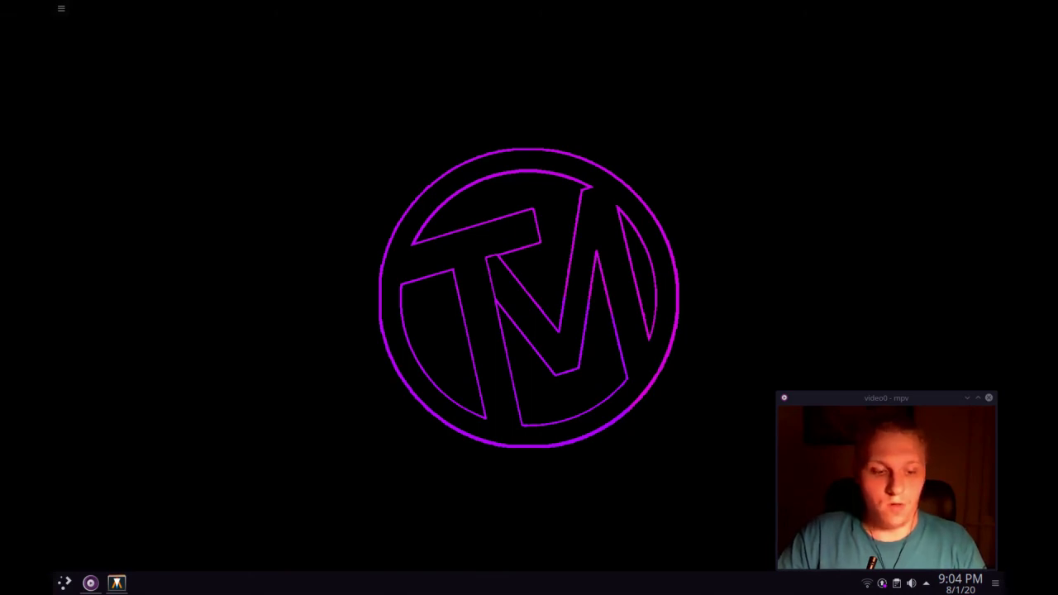
Open an Alacritty terminal through a launcher search for "terminal", move it off the screen corner and run neofetch.
key(super)
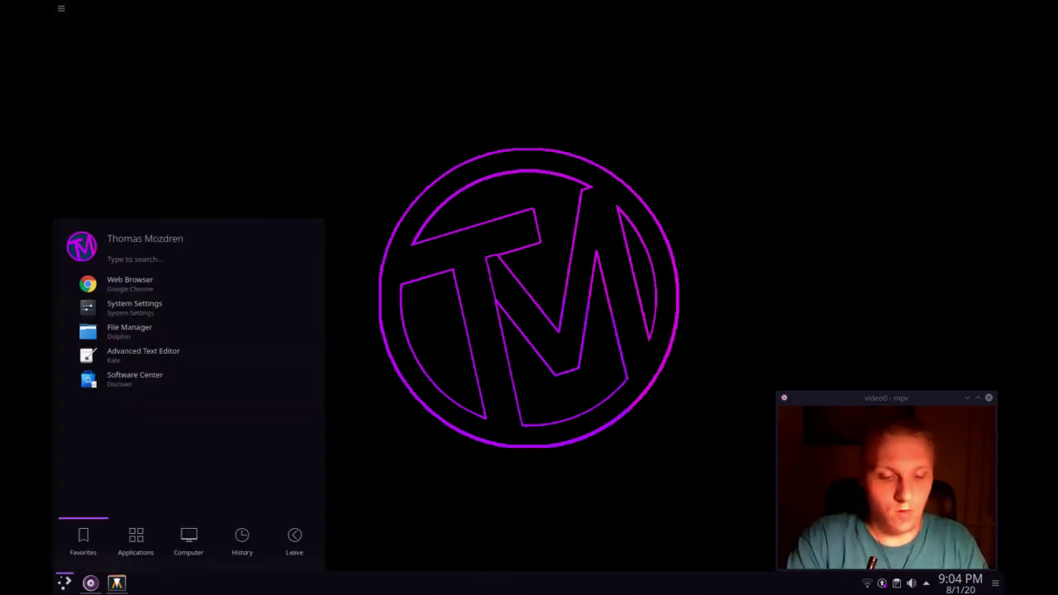
text(terminal)
key(Return)
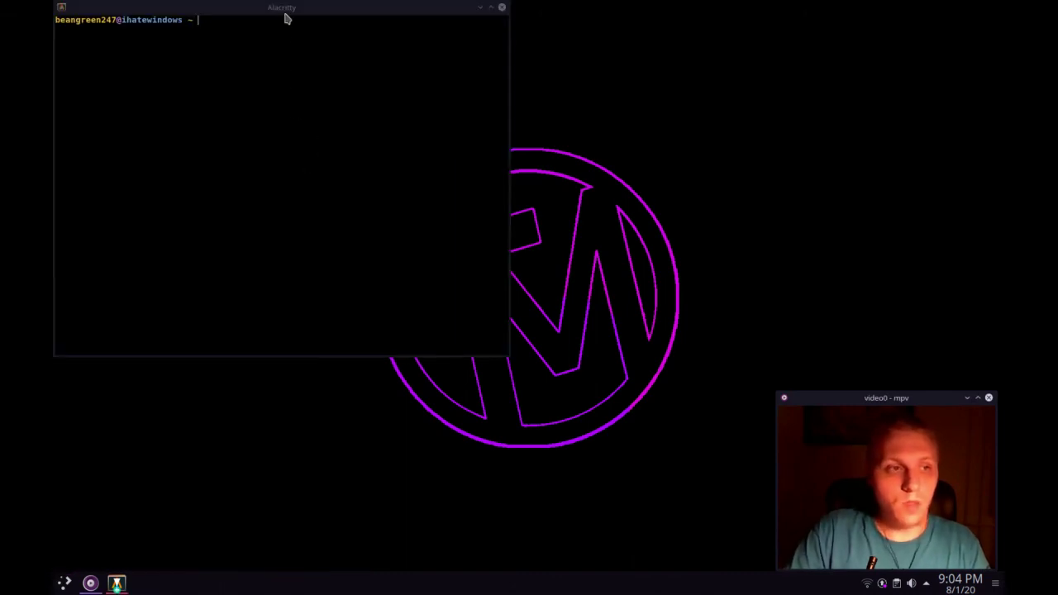
drag(285, 15, 403, 136)
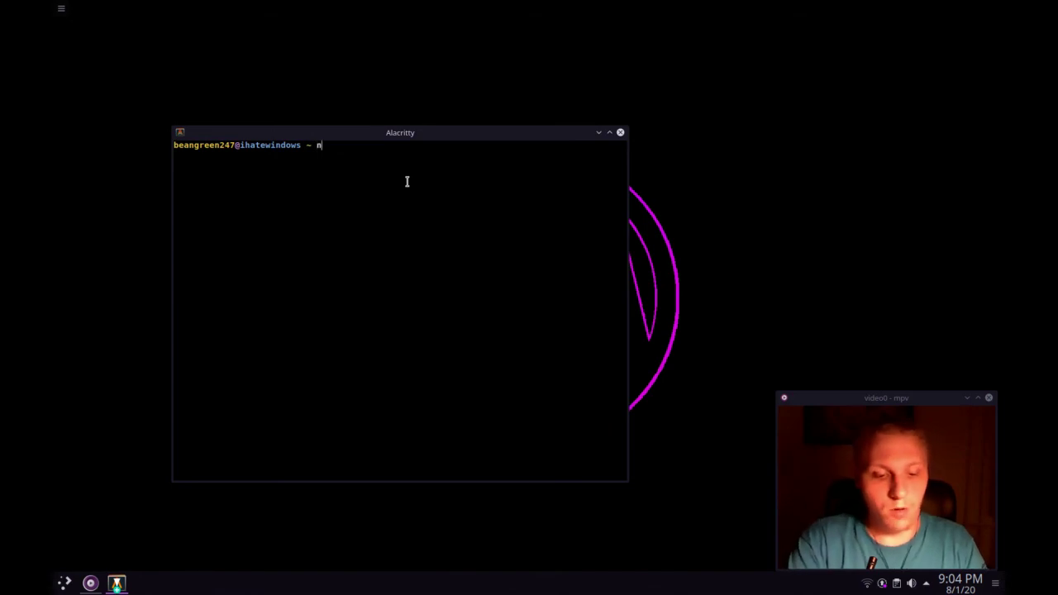
text(etch)
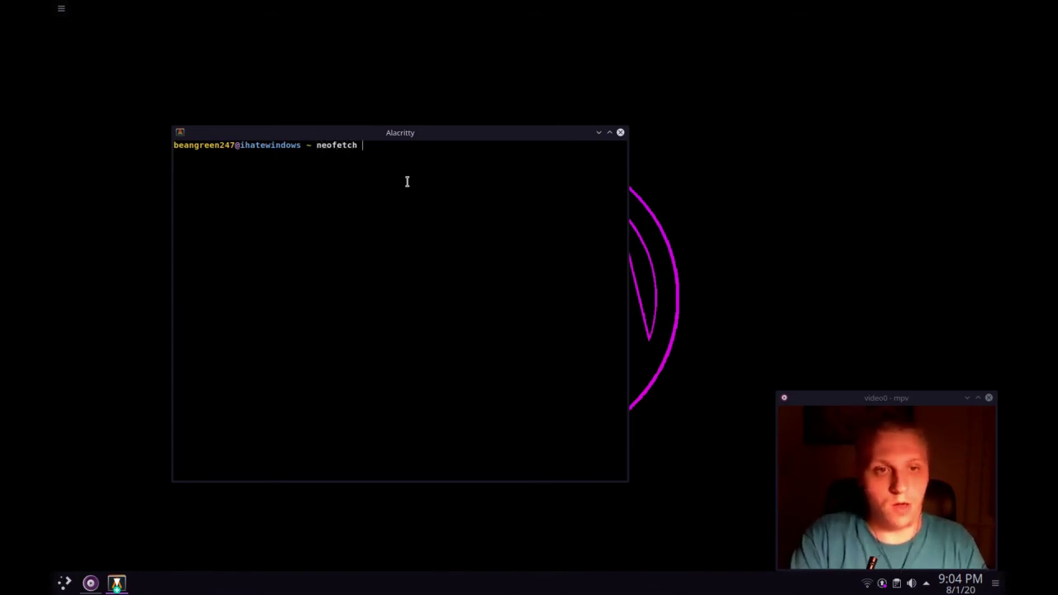
key(Return)
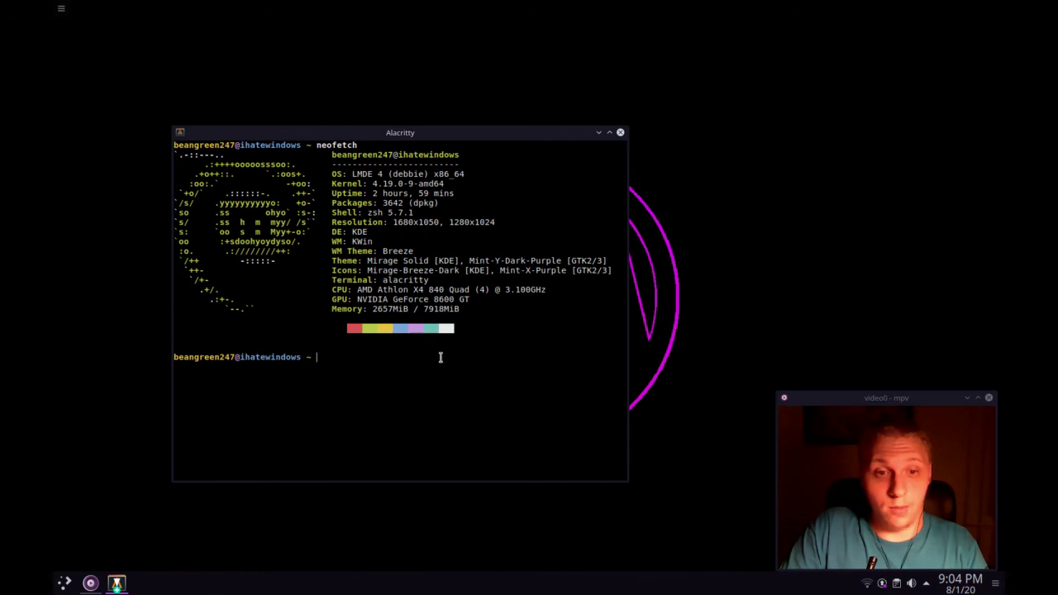
Examine the neofetch system information, highlighting the GPU model, and close the terminal.
drag(392, 133, 464, 115)
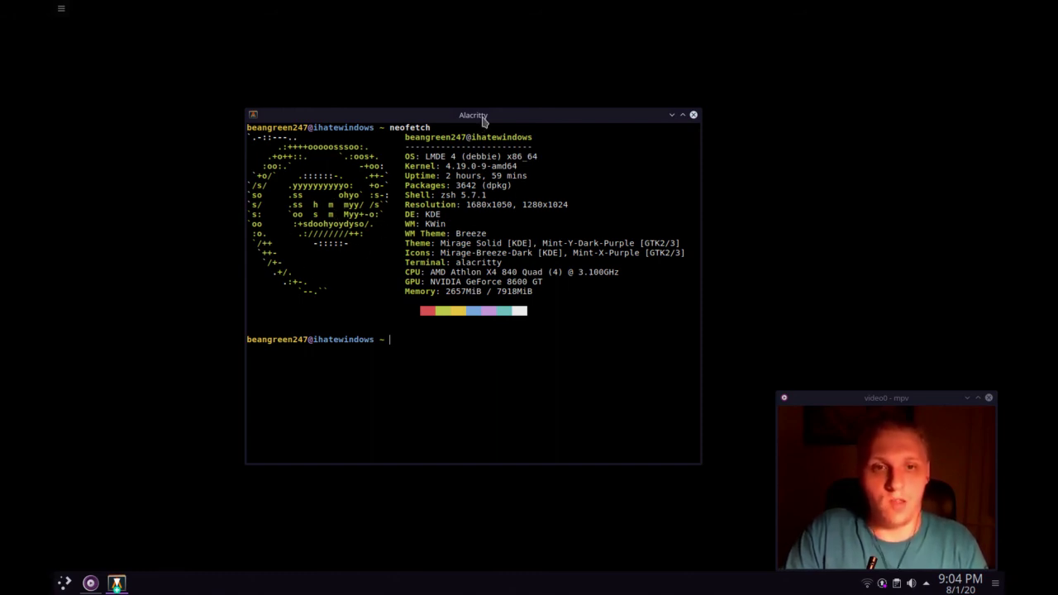
mouse_move(482, 115)
mouse_down()
mouse_move(491, 126)
mouse_move(496, 117)
mouse_up()
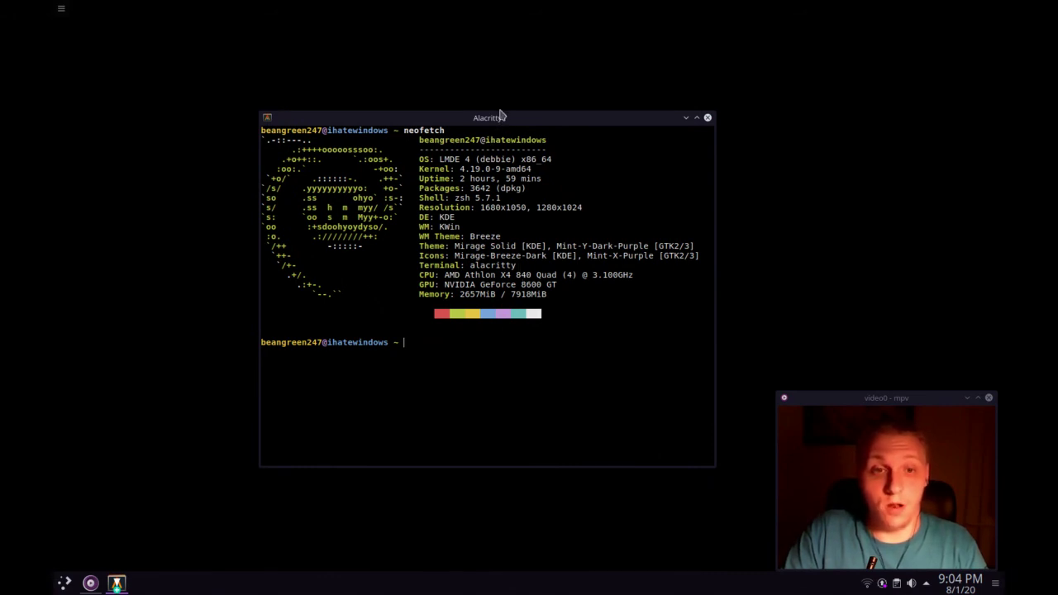
mouse_move(487, 117)
mouse_down()
mouse_move(405, 200)
mouse_move(507, 119)
mouse_up()
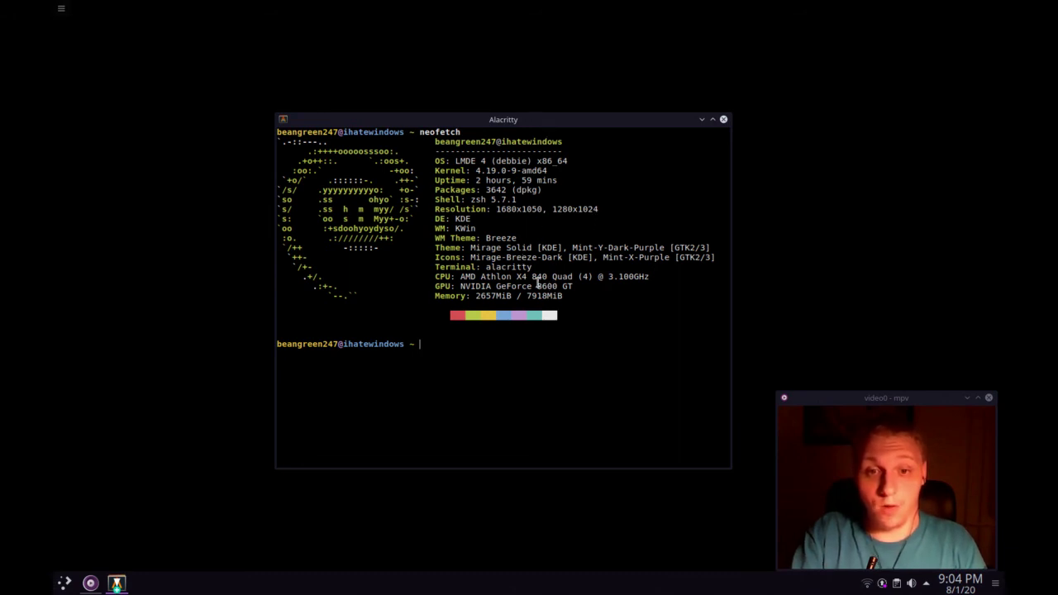
drag(493, 286, 572, 288)
click(576, 289)
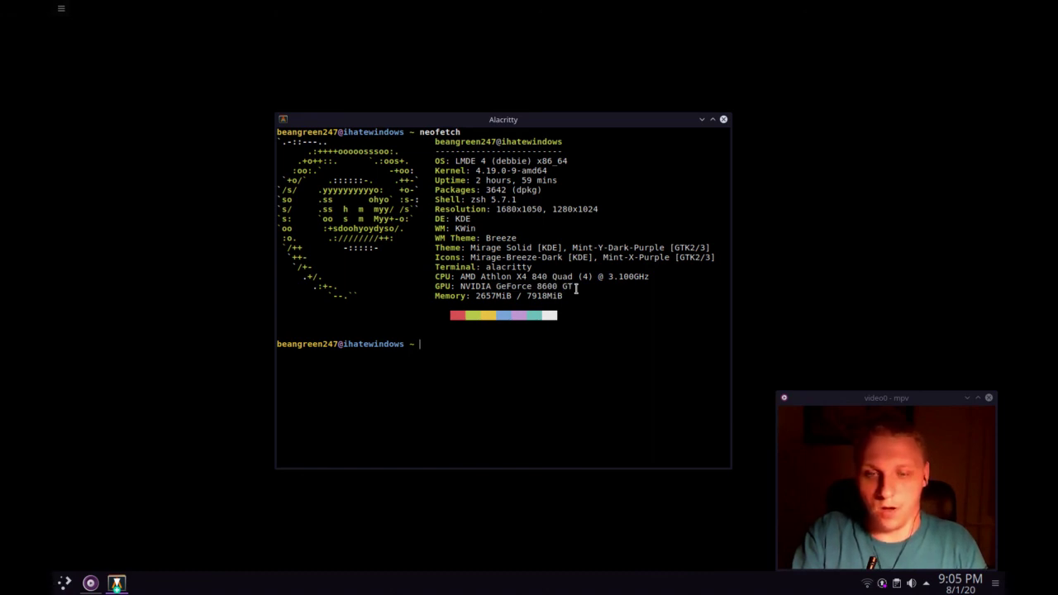
drag(488, 120, 489, 116)
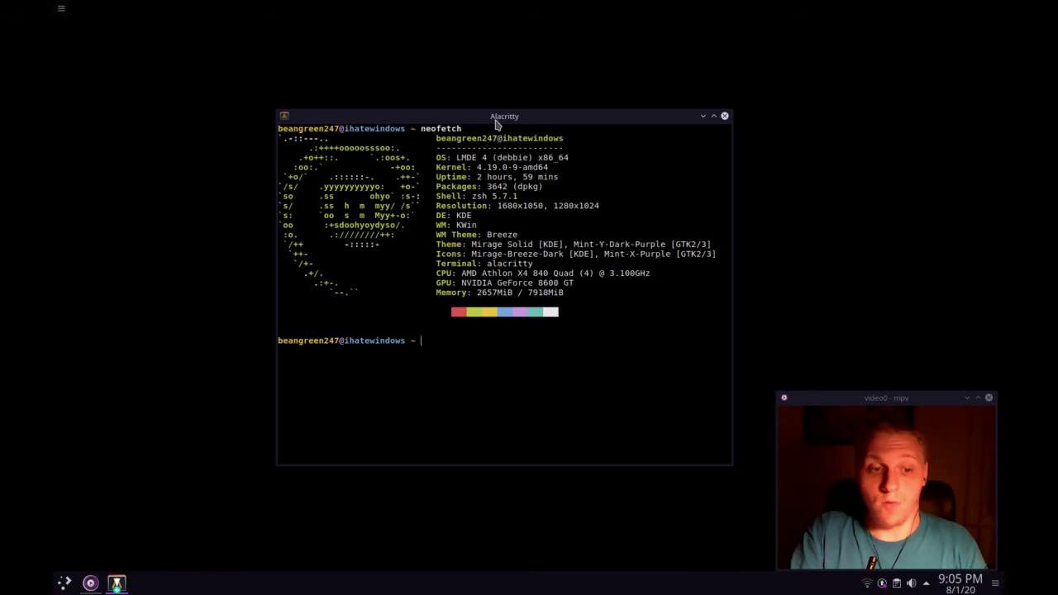
click(723, 117)
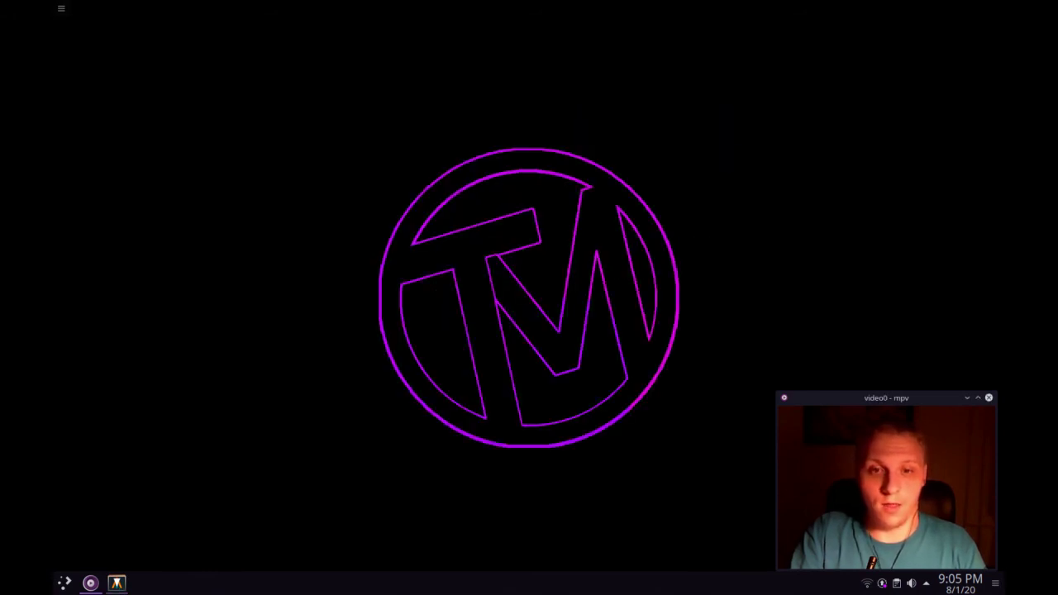